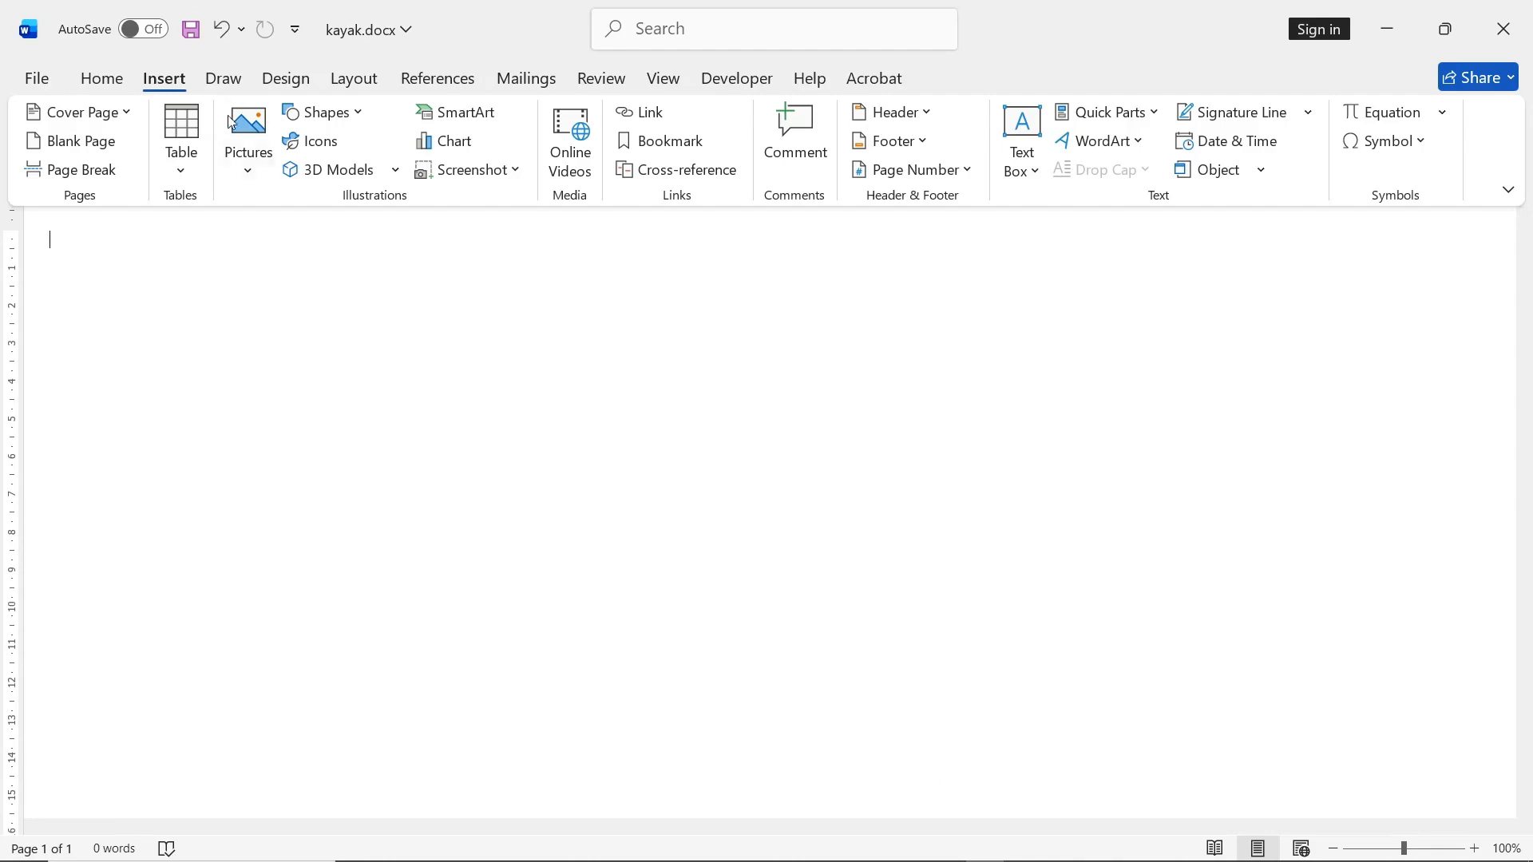
- Draw a chord shape in the middle of the page and rotate it until its flat side faces up
click(307, 120)
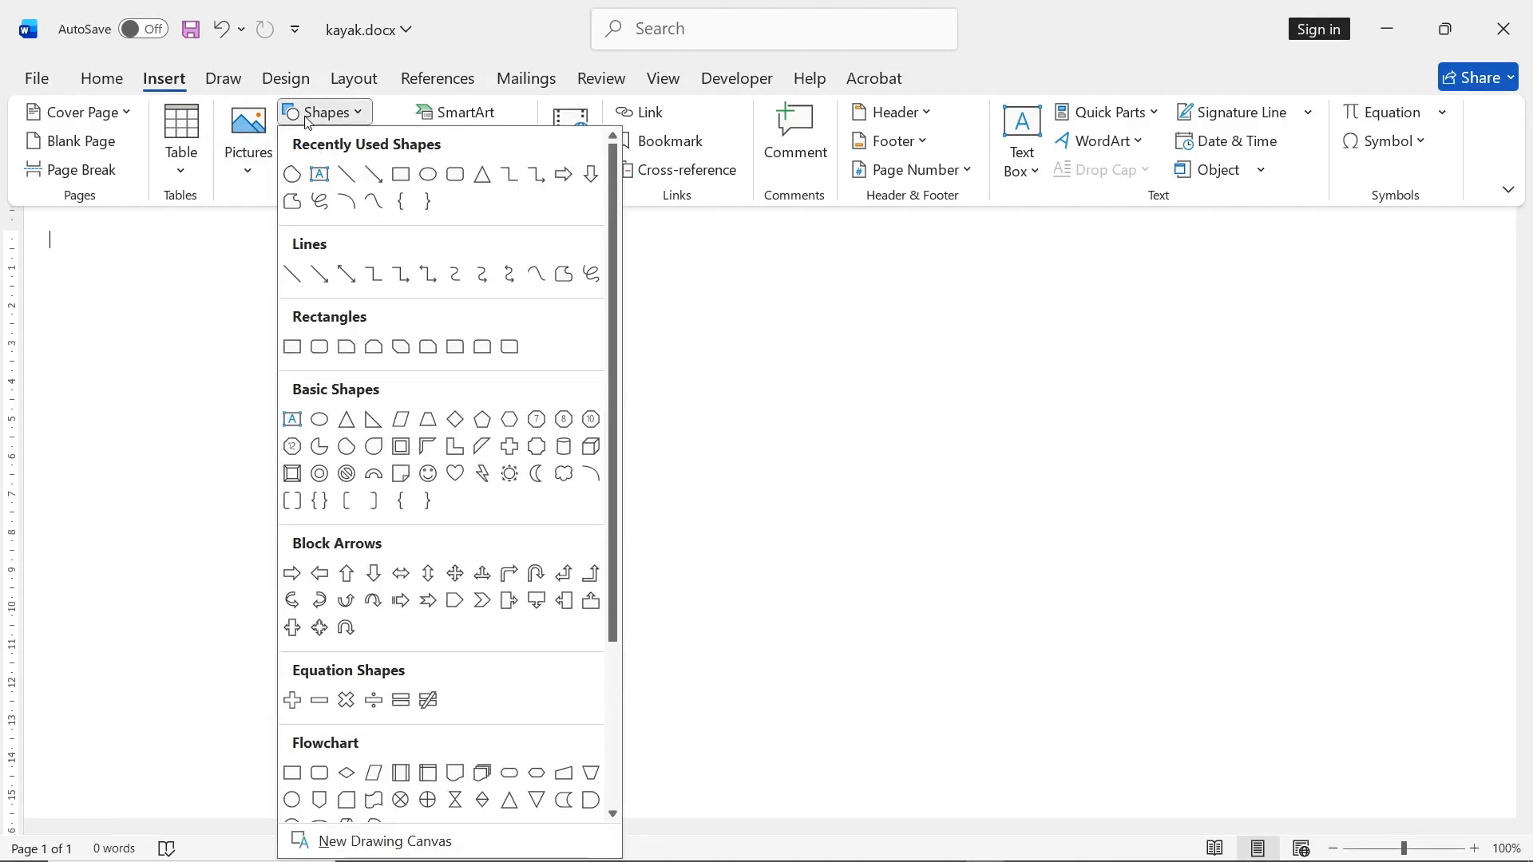
click(348, 450)
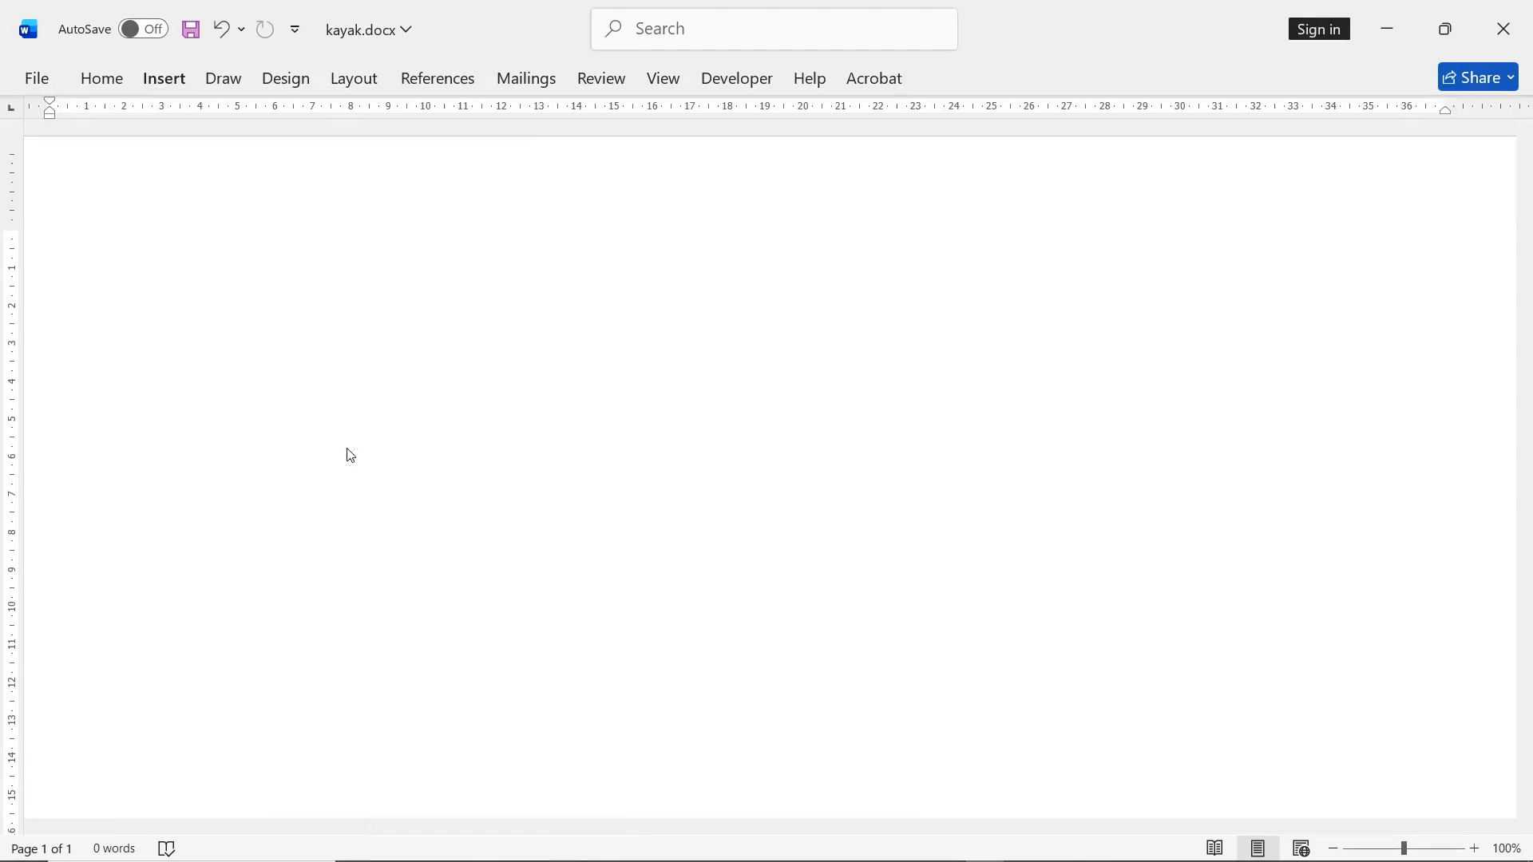
drag(523, 398, 828, 620)
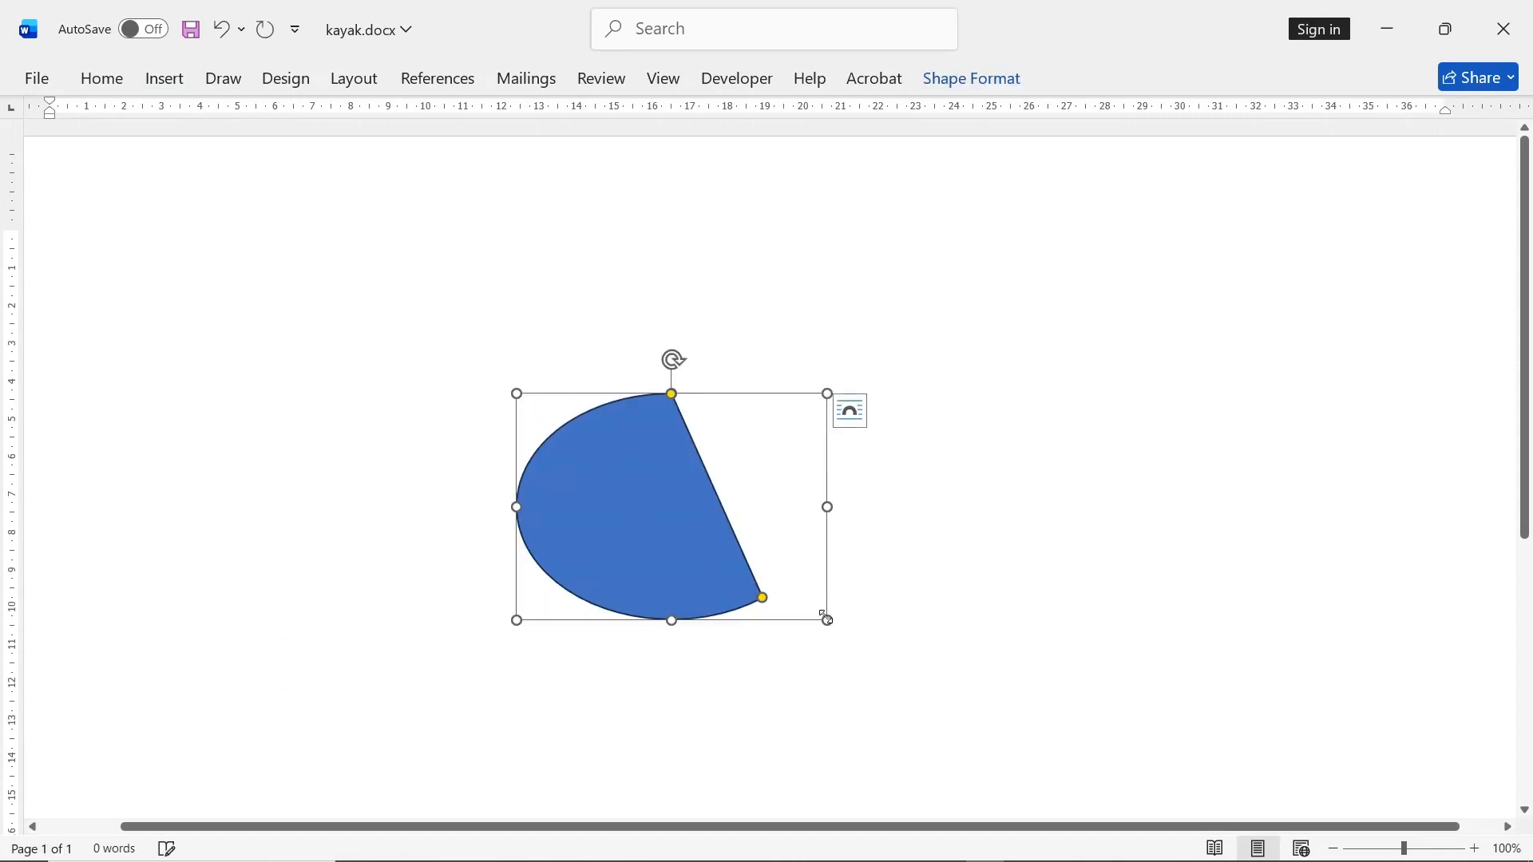
drag(672, 360, 564, 492)
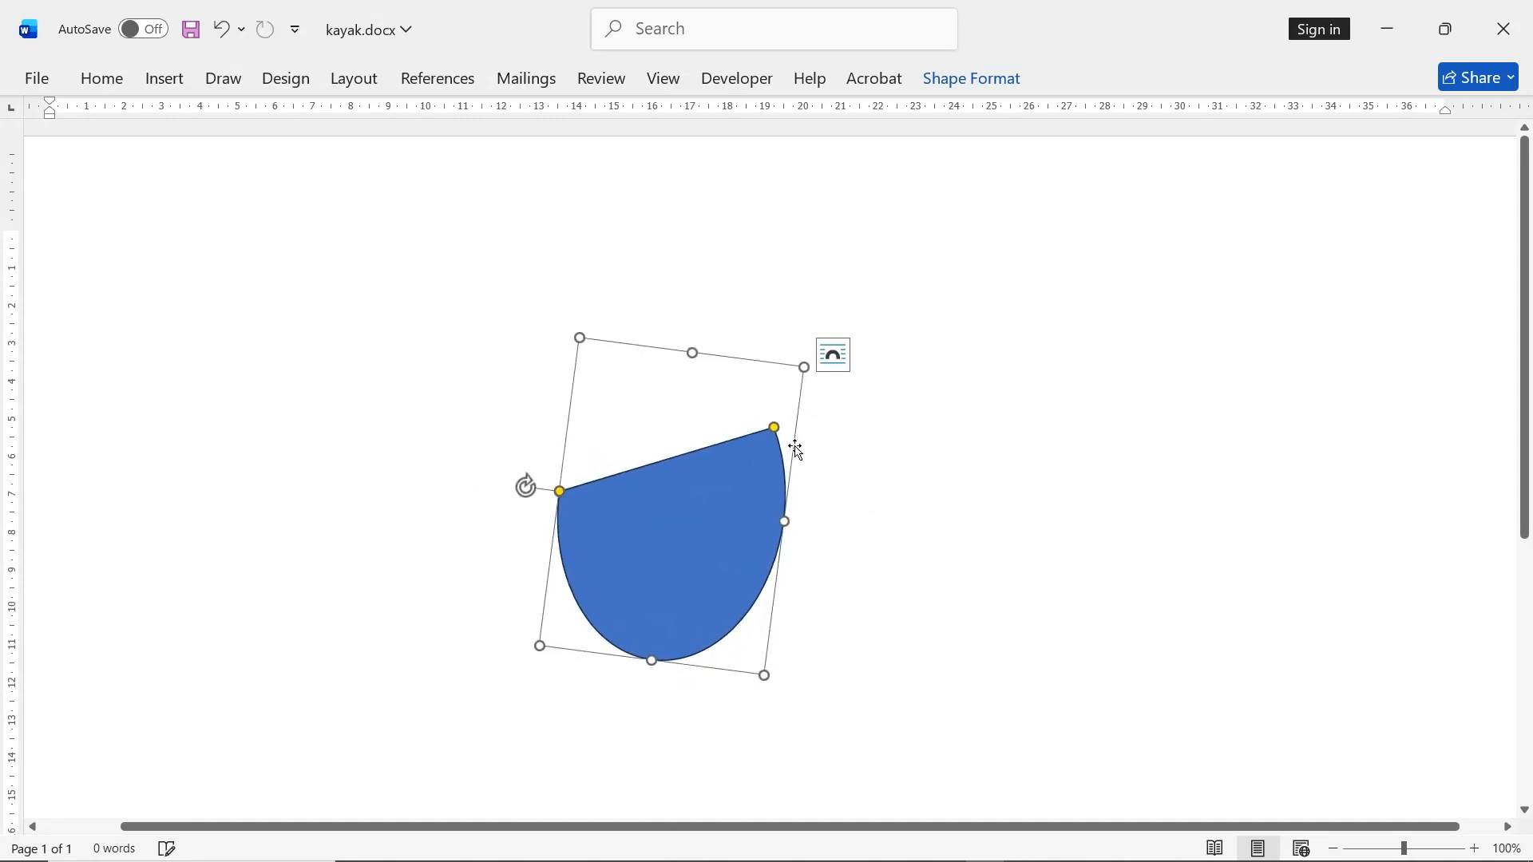
- Stretch the chord shape wider in both directions and adjust its ends and rotation so the flat top edge is level
drag(776, 431, 1038, 555)
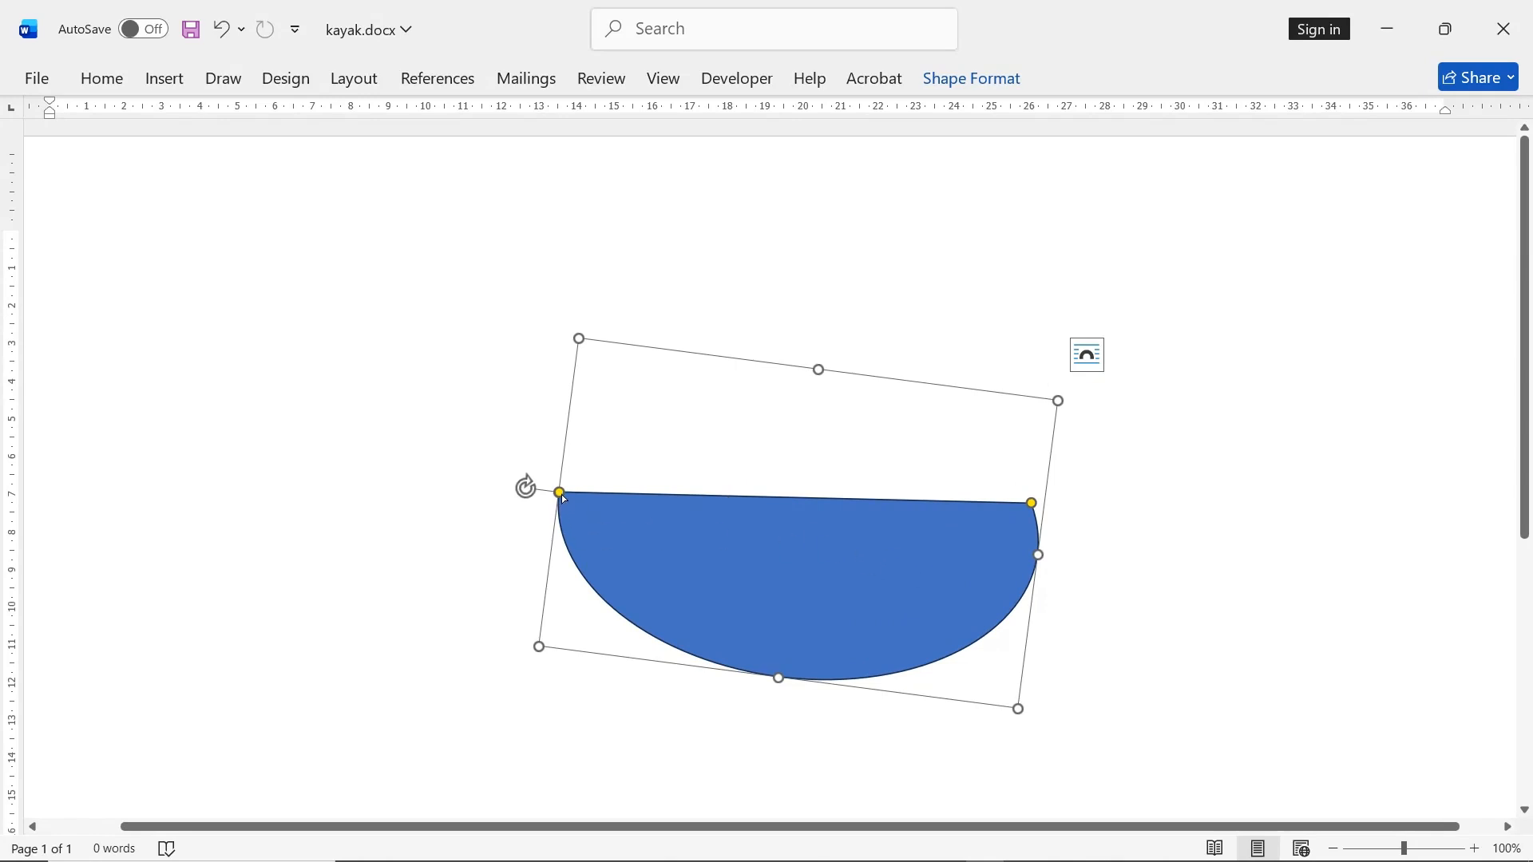
drag(560, 492, 567, 520)
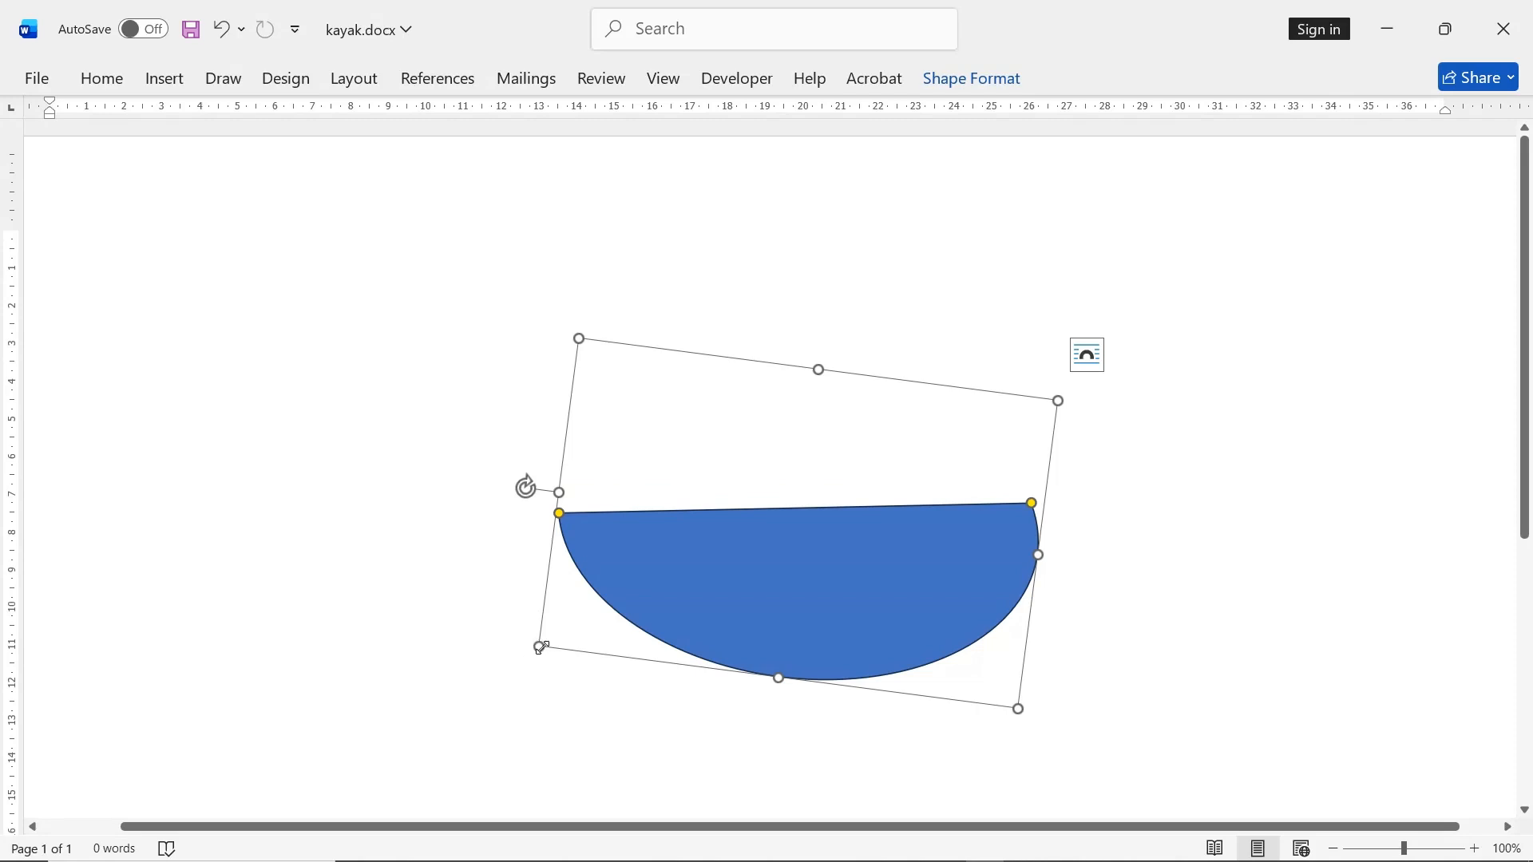
drag(467, 651, 344, 649)
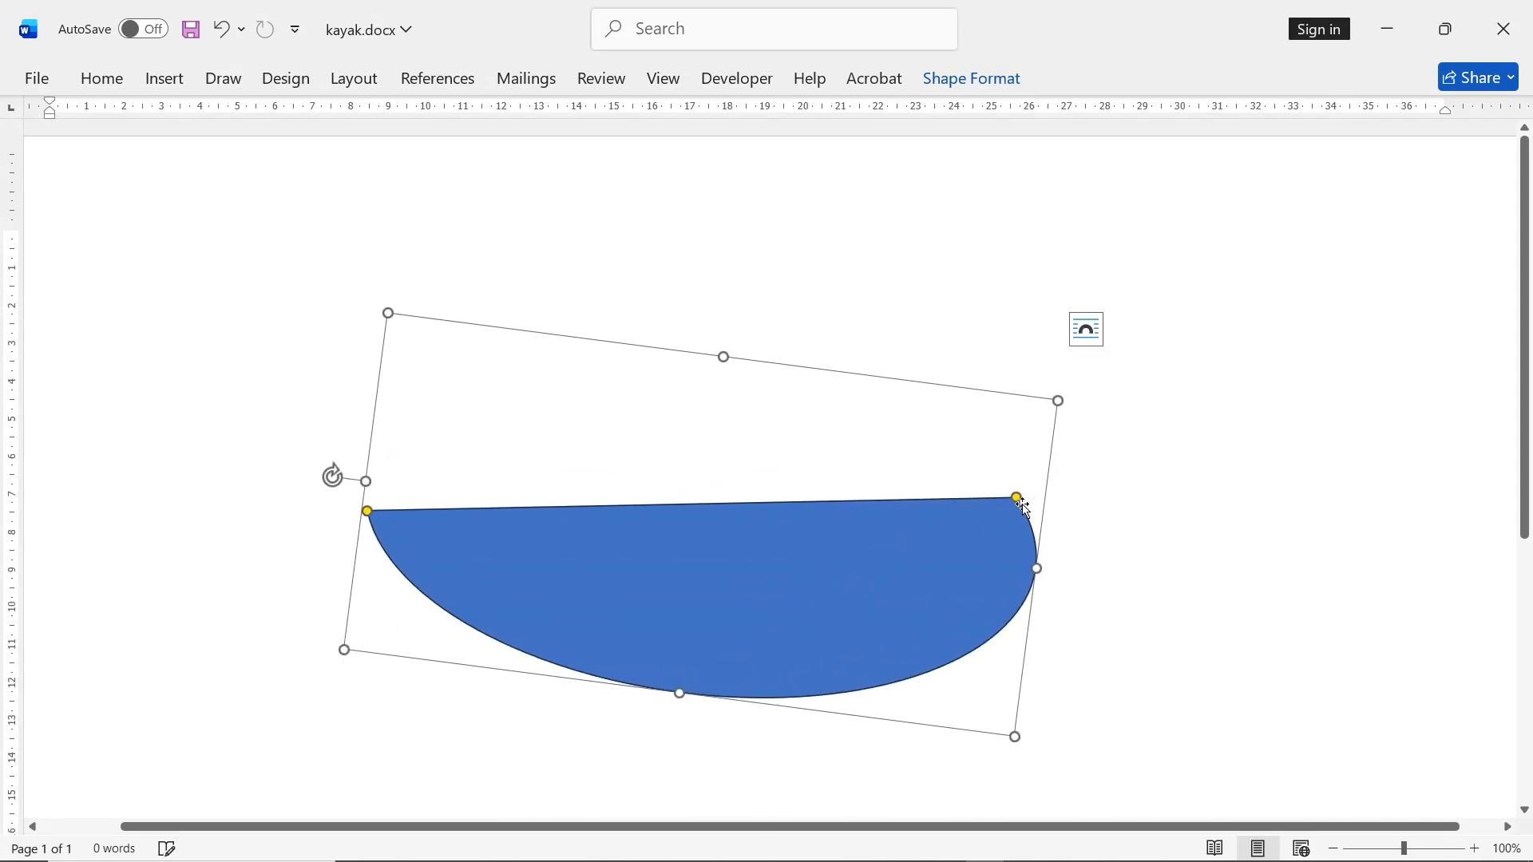
drag(1017, 498, 1041, 534)
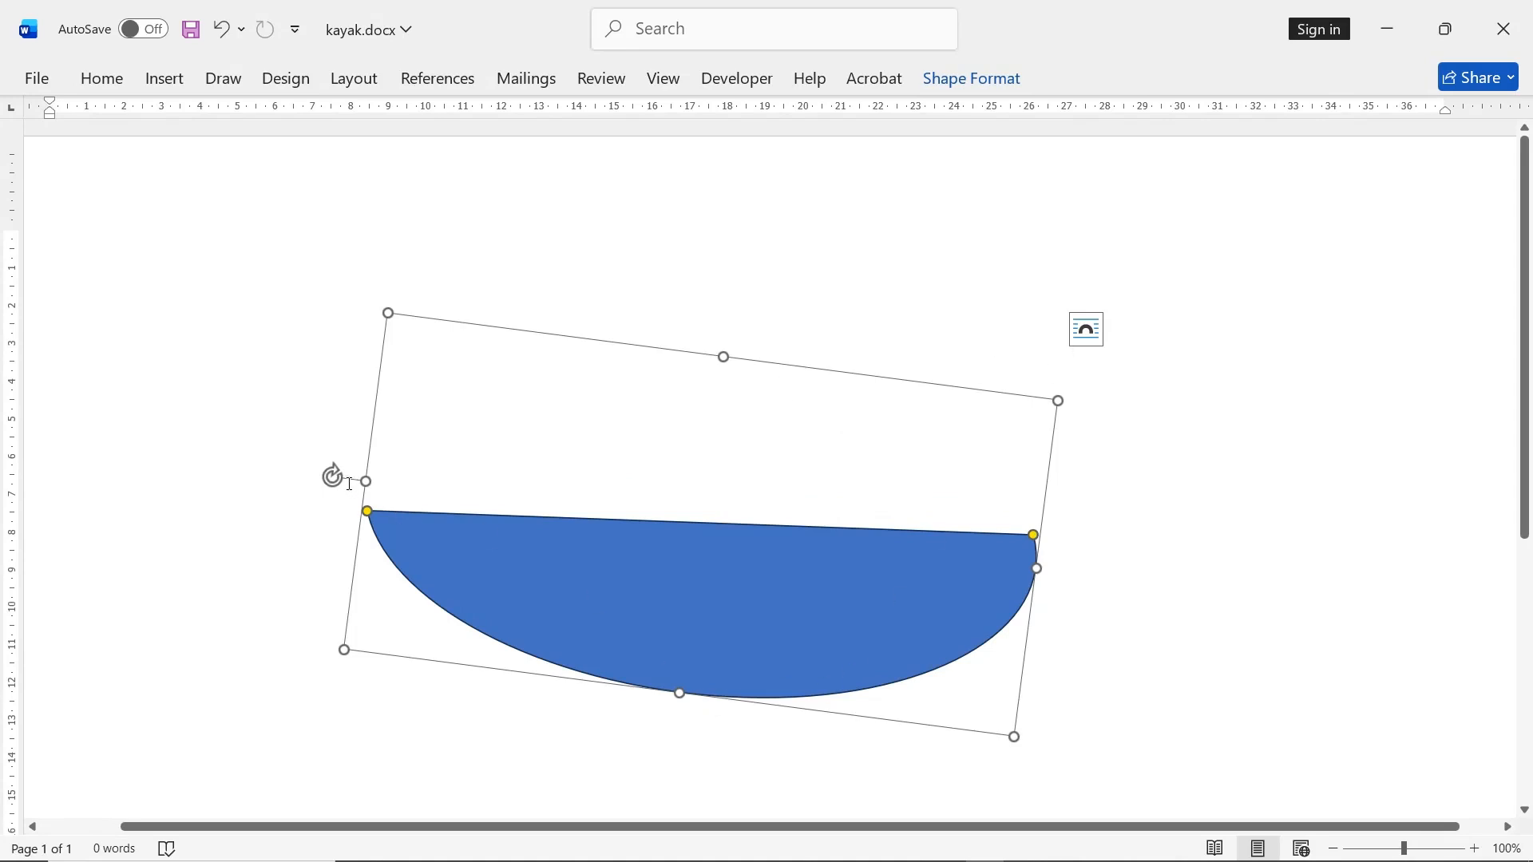
mouse_move(334, 478)
mouse_down()
mouse_move(328, 523)
mouse_move(329, 504)
mouse_up()
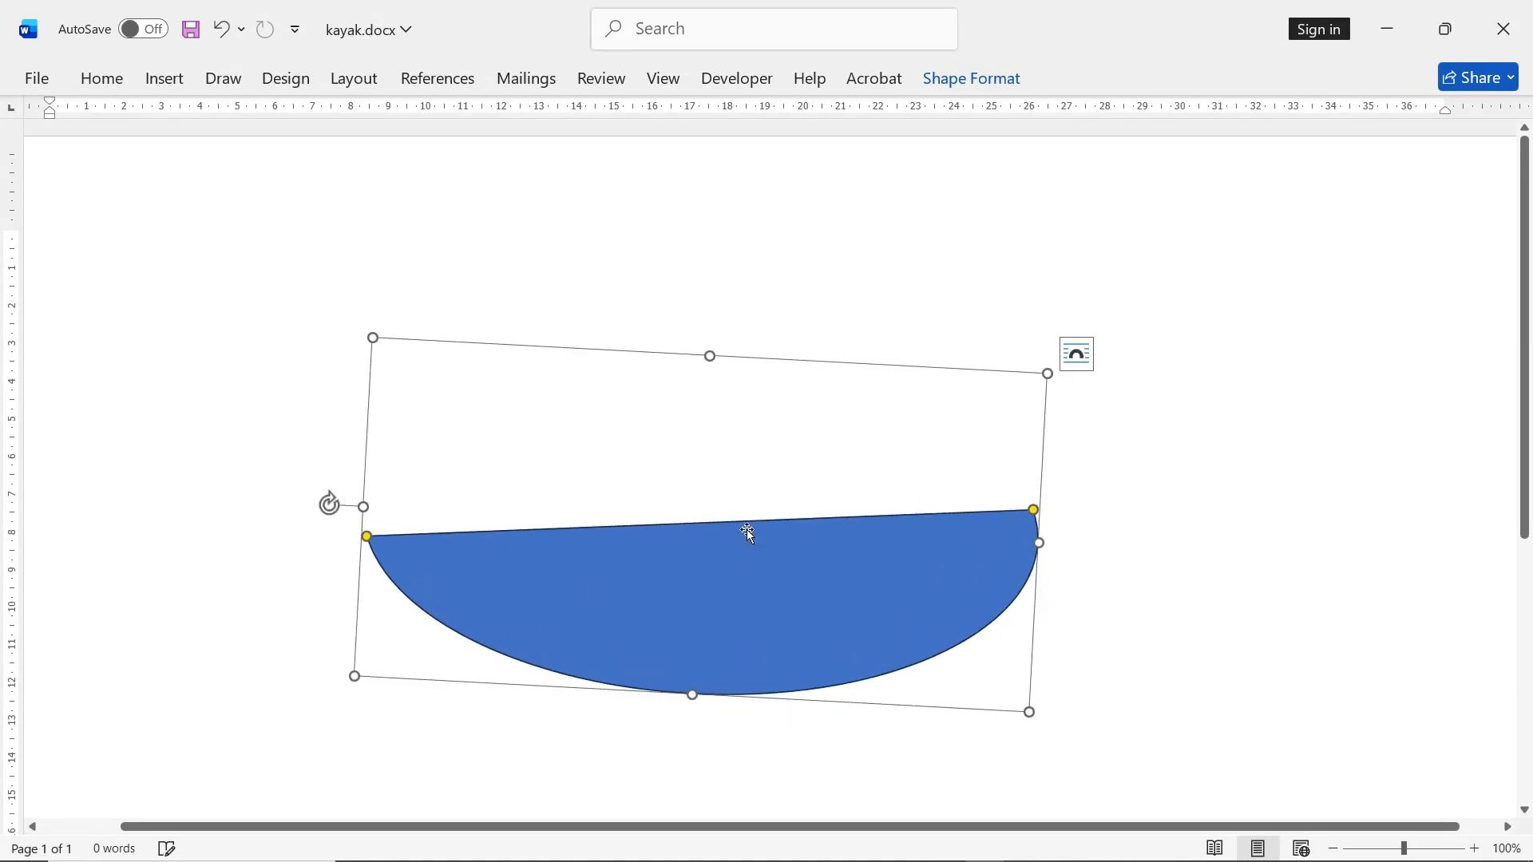
drag(1035, 511, 1064, 535)
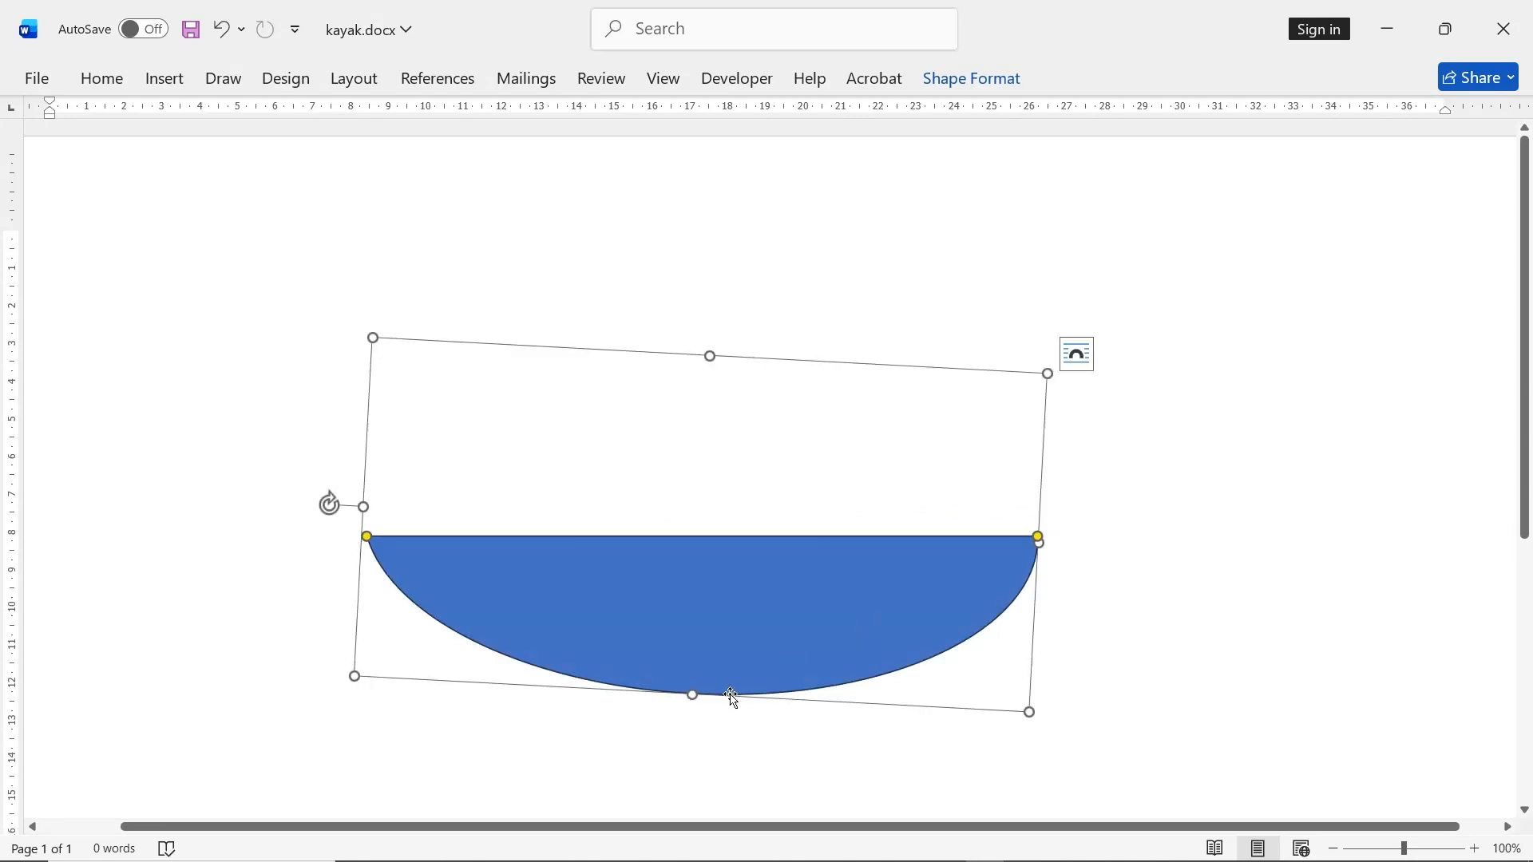
- Flatten and lengthen the chord into a hull with a frame about 22.9 by 7.8 cm, placed higher on the page with a level top
drag(692, 695, 696, 650)
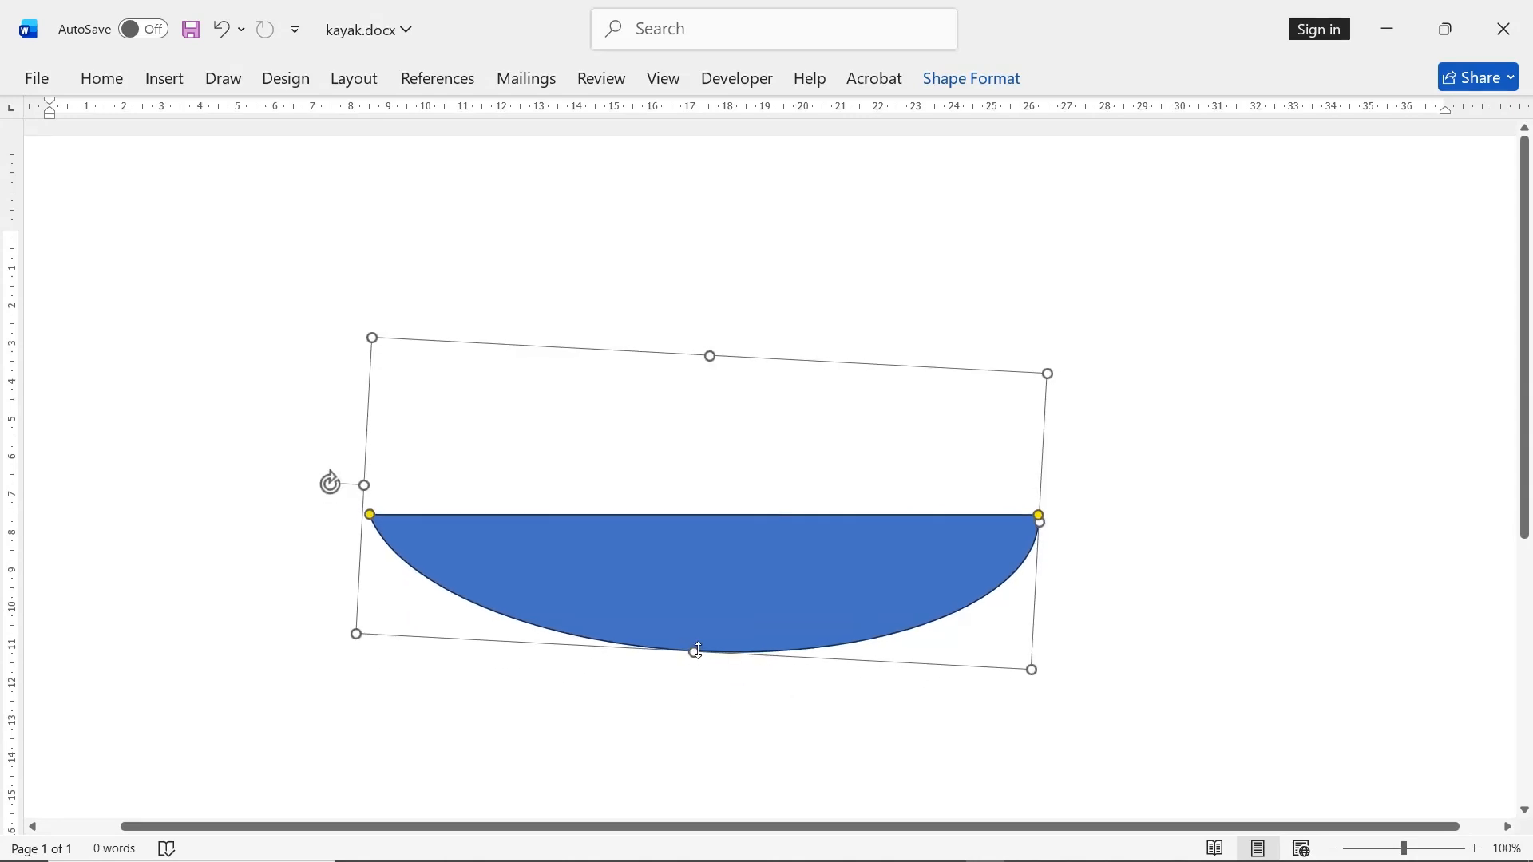
drag(1044, 524, 1228, 524)
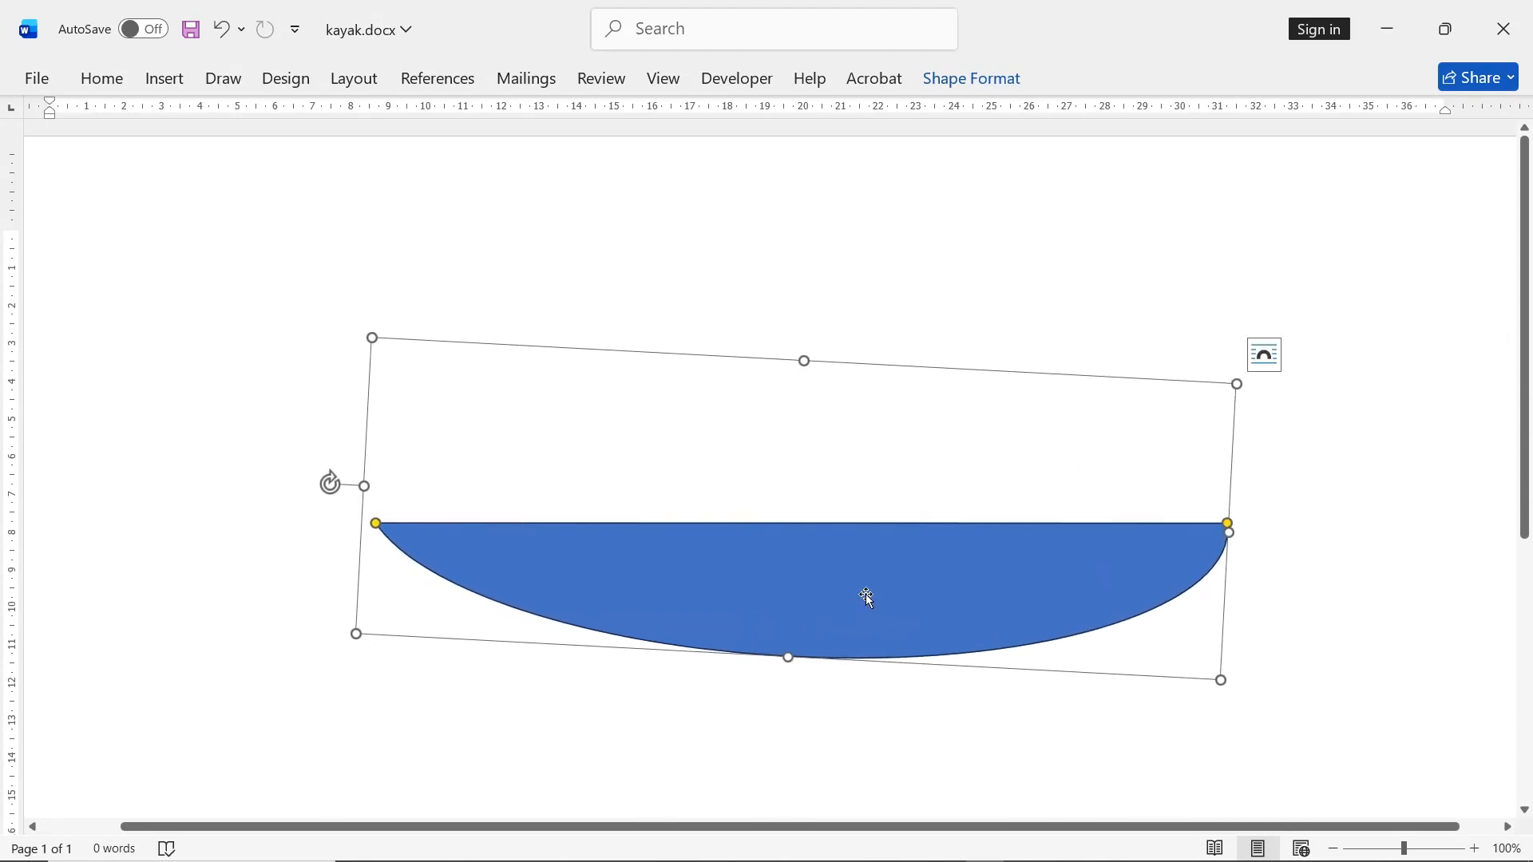
drag(866, 597, 788, 525)
drag(300, 454, 301, 441)
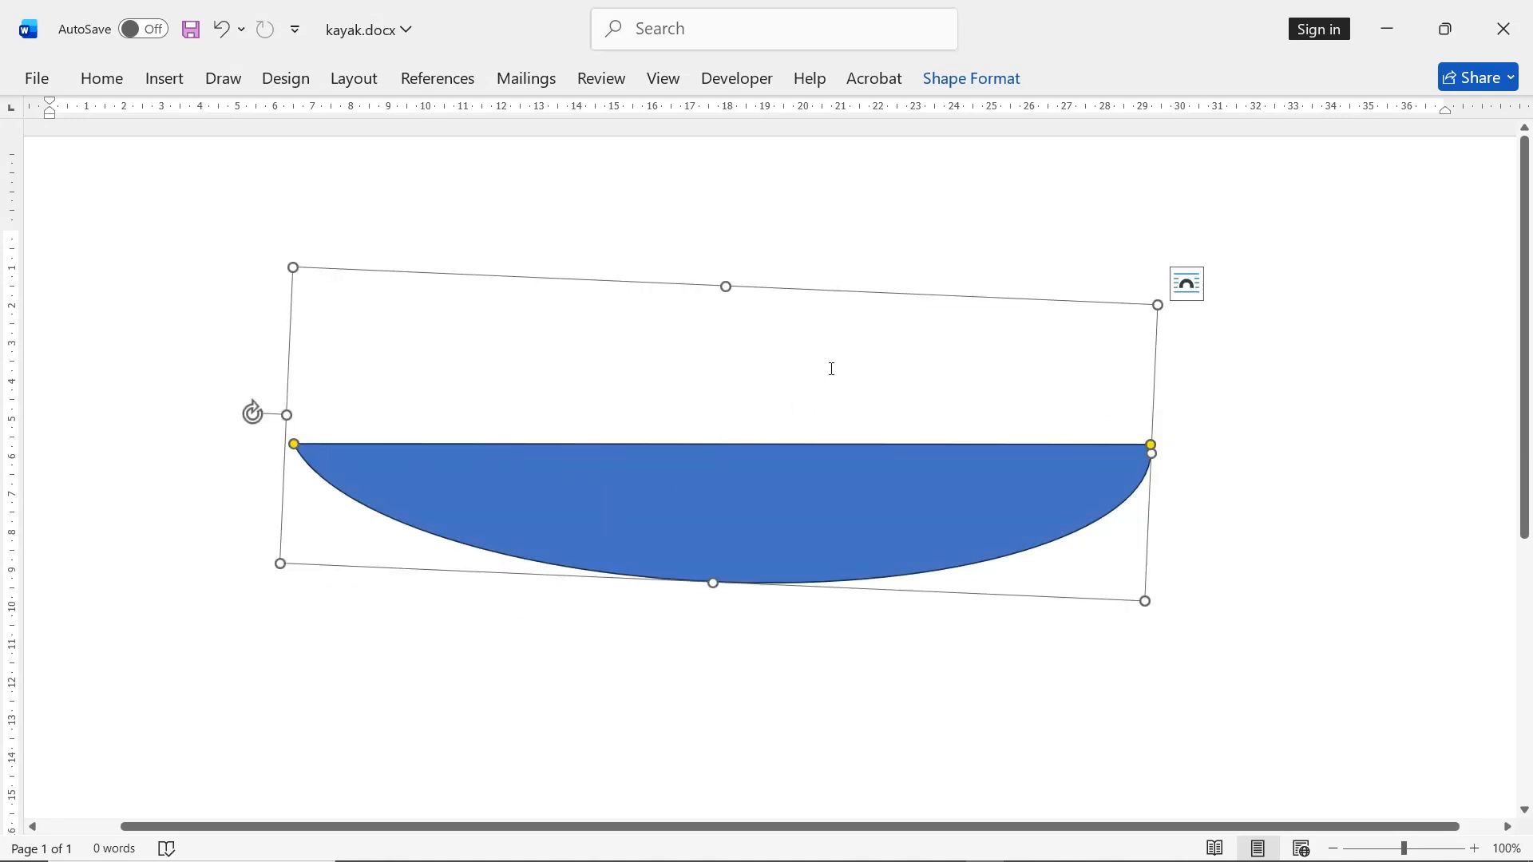
- Open the hull's 3-D Format effect settings and enlarge the formatting pane to show all the bevel values
click(958, 83)
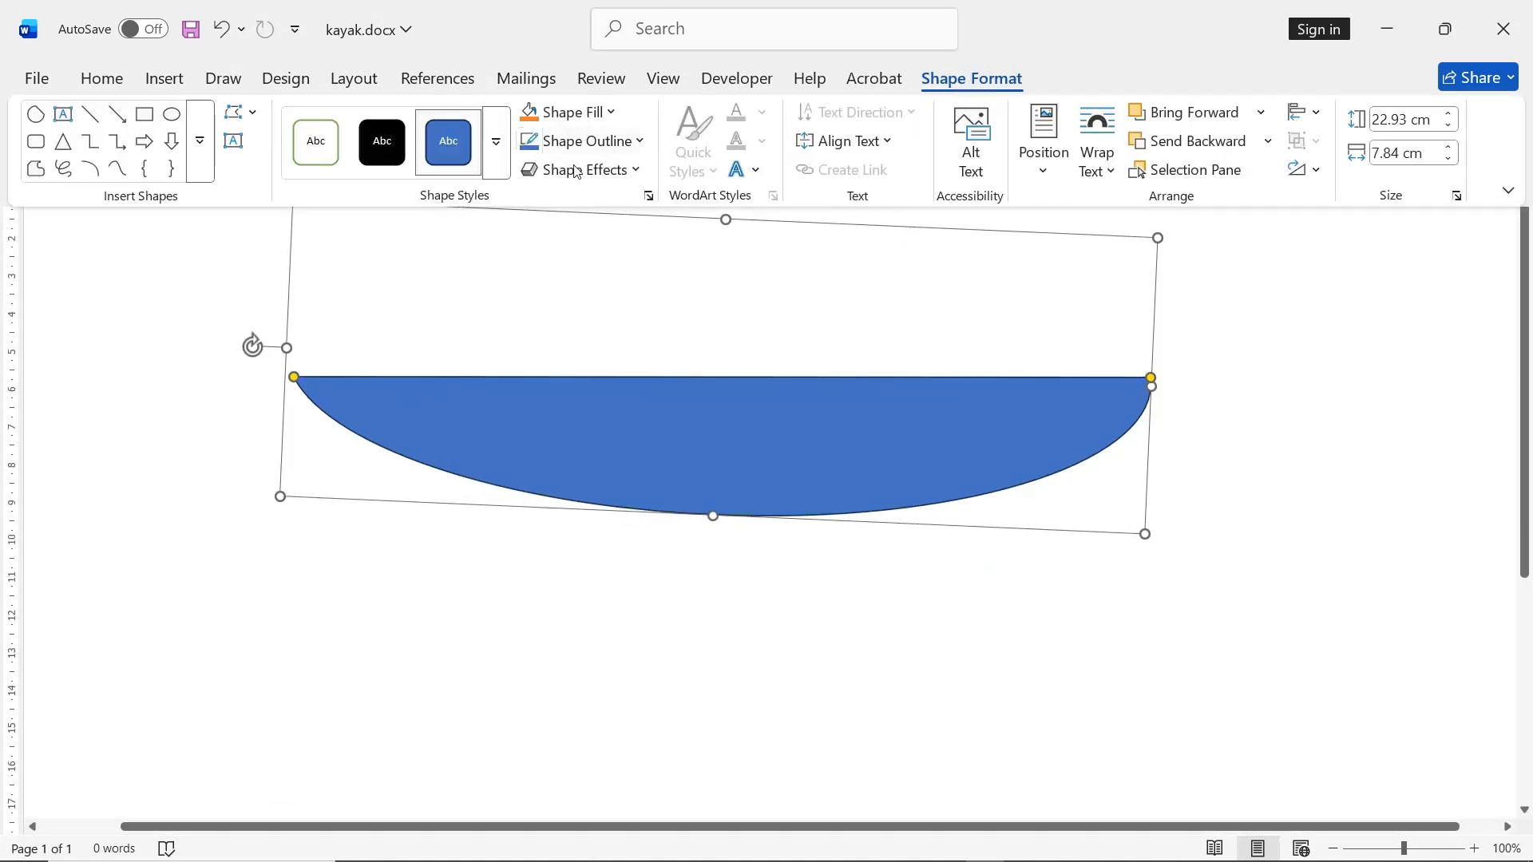
click(649, 197)
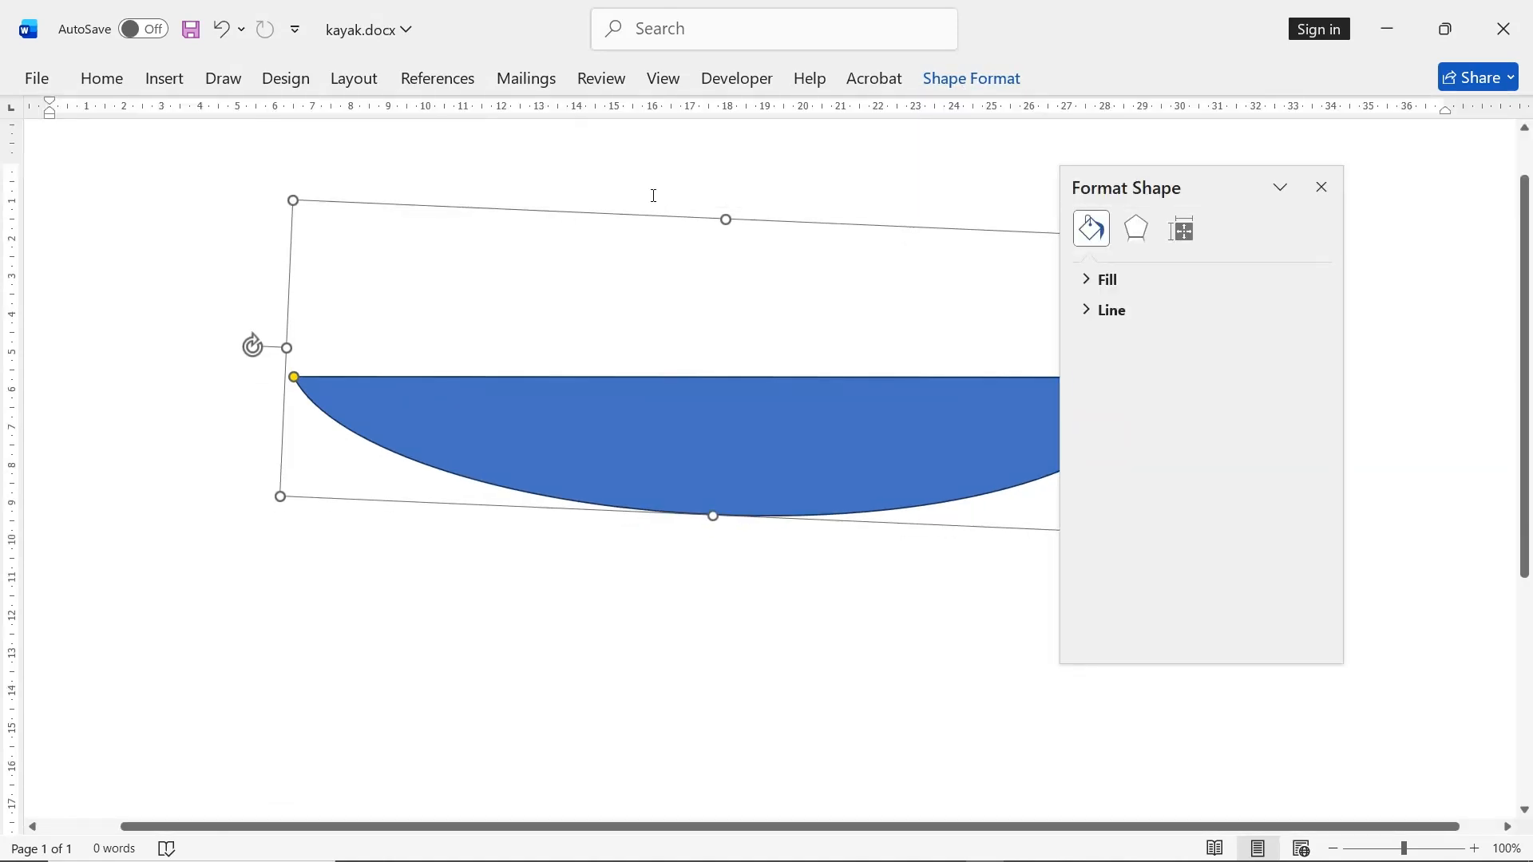
right_click(683, 422)
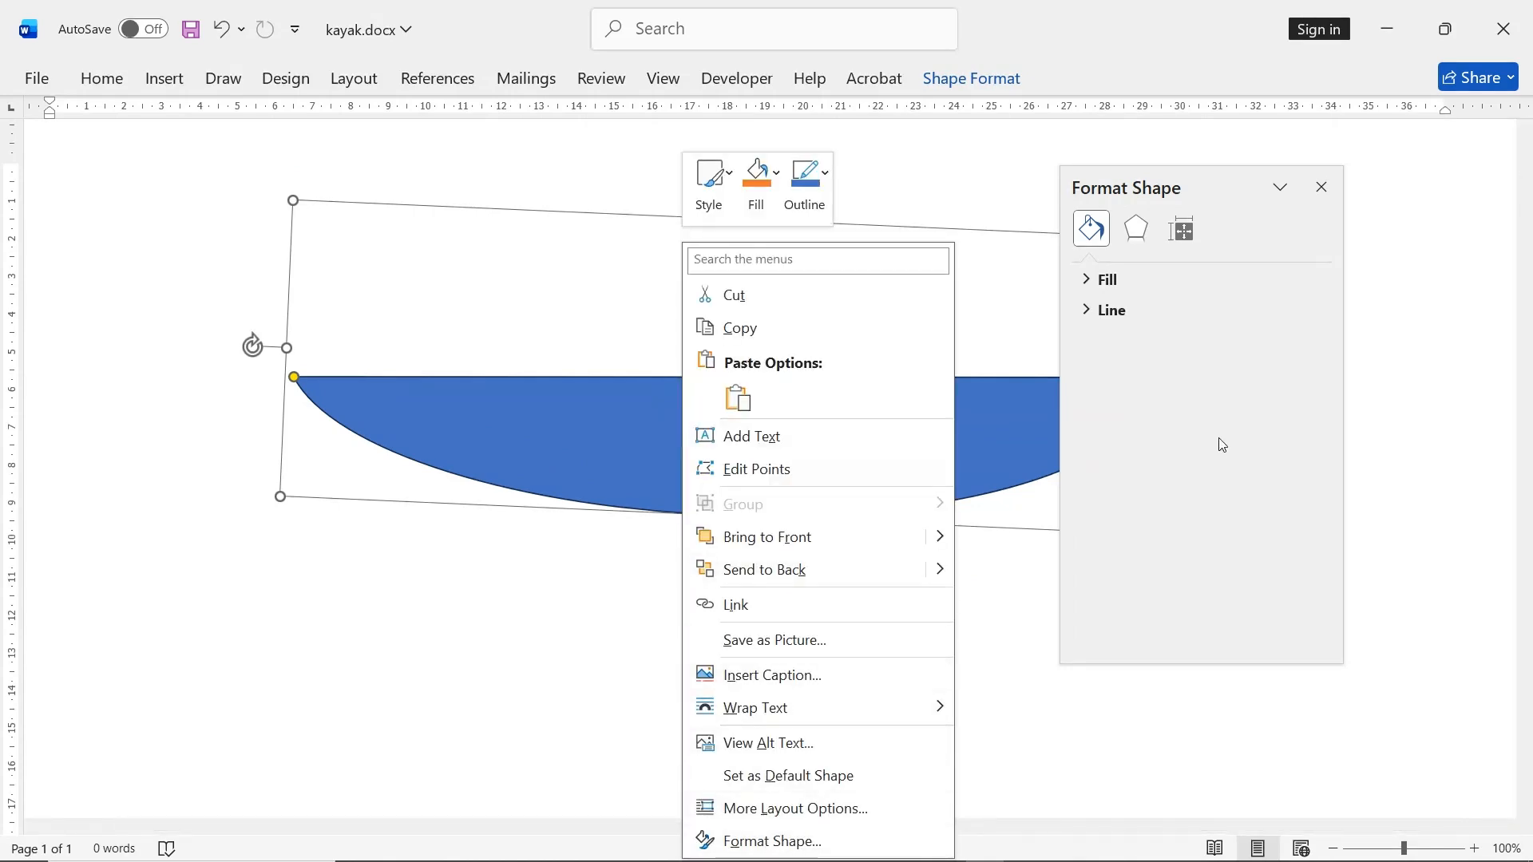
click(1142, 236)
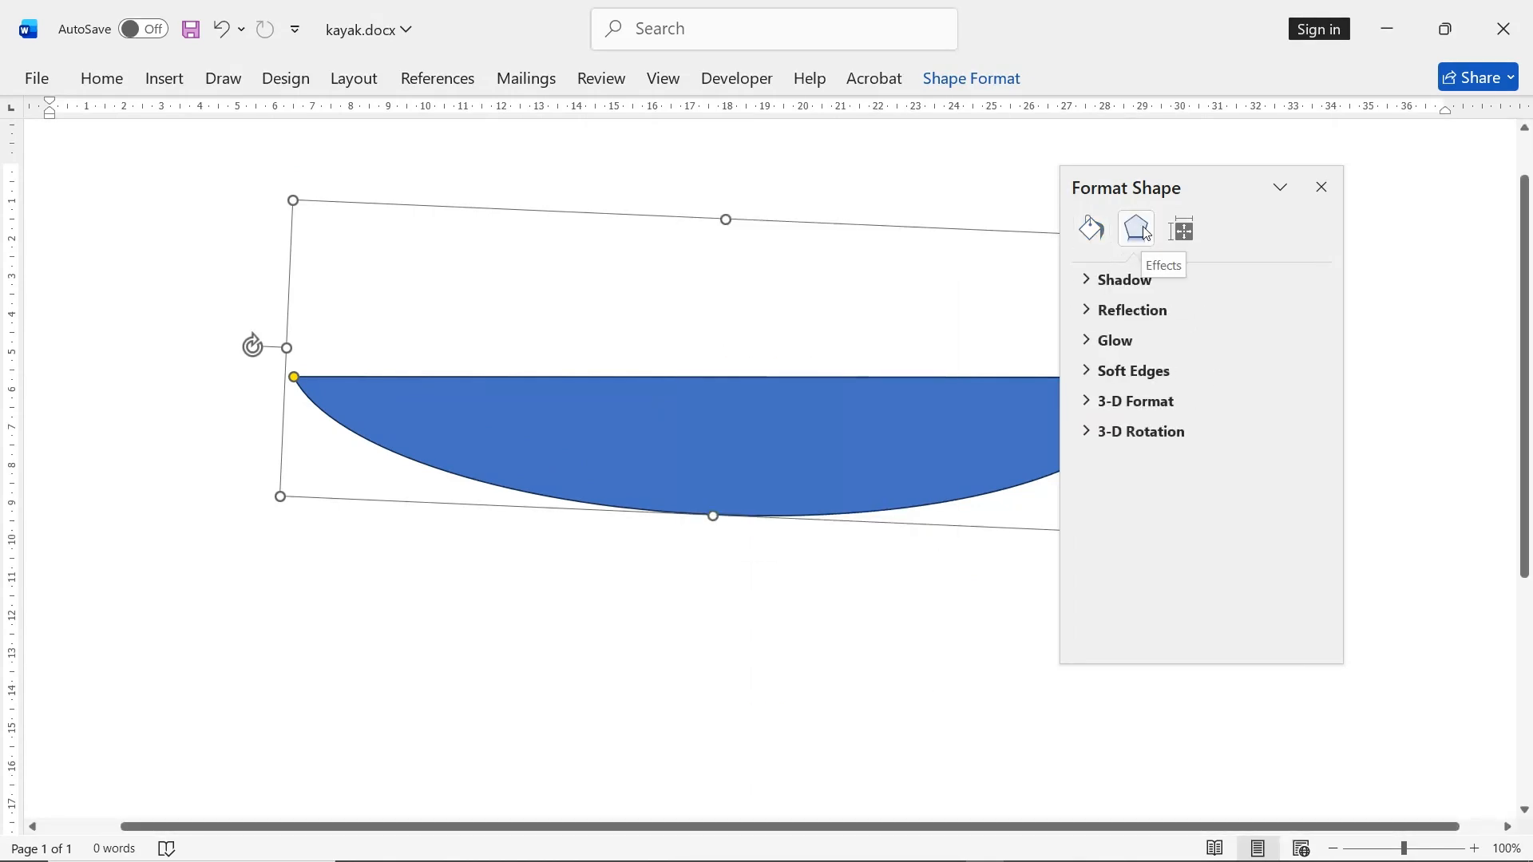
click(1102, 405)
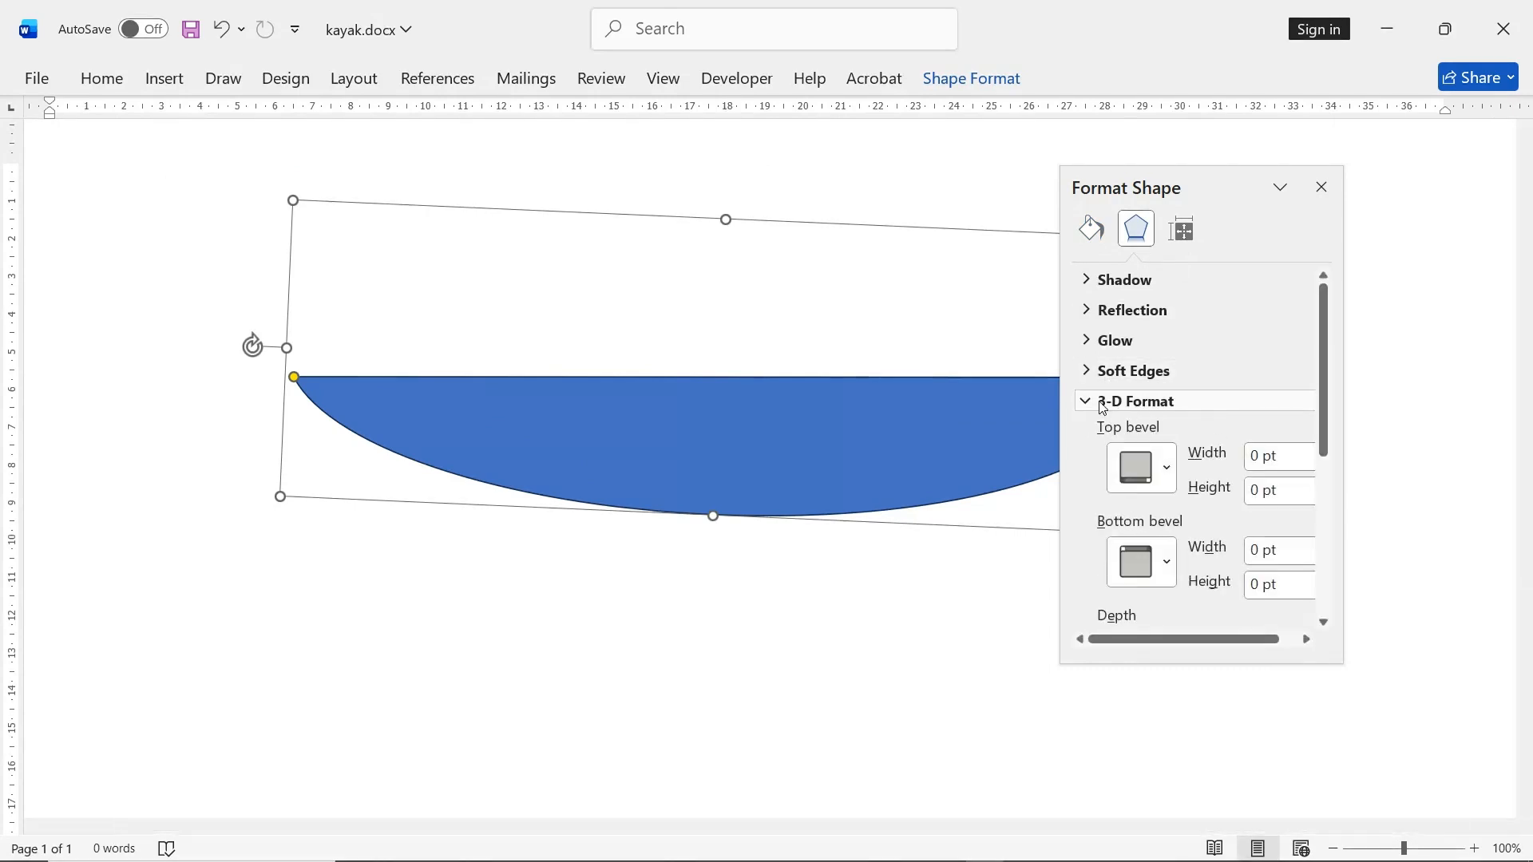
click(1342, 663)
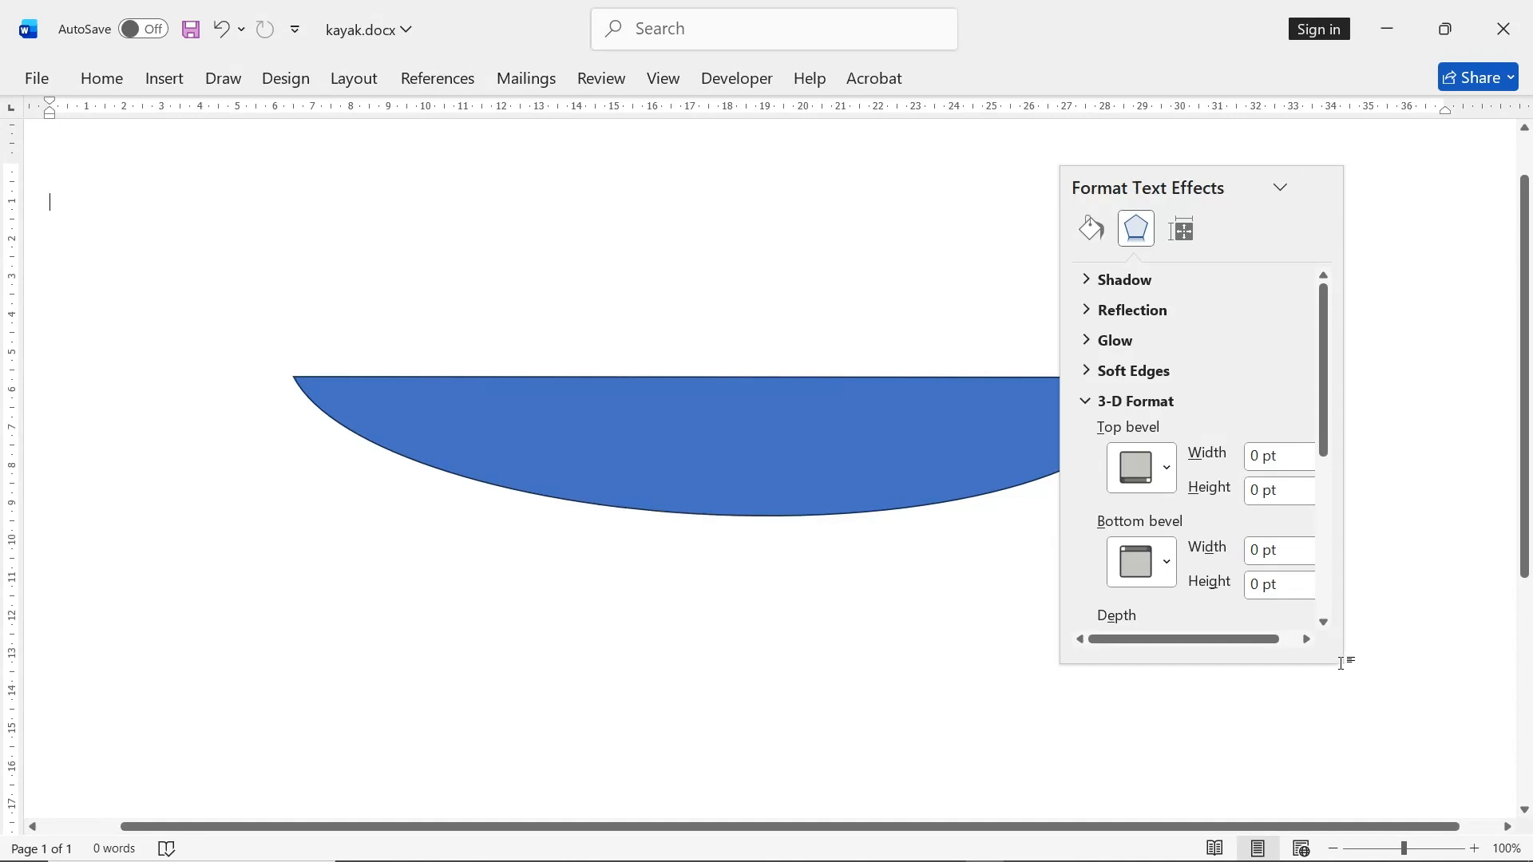
drag(1335, 661, 1490, 795)
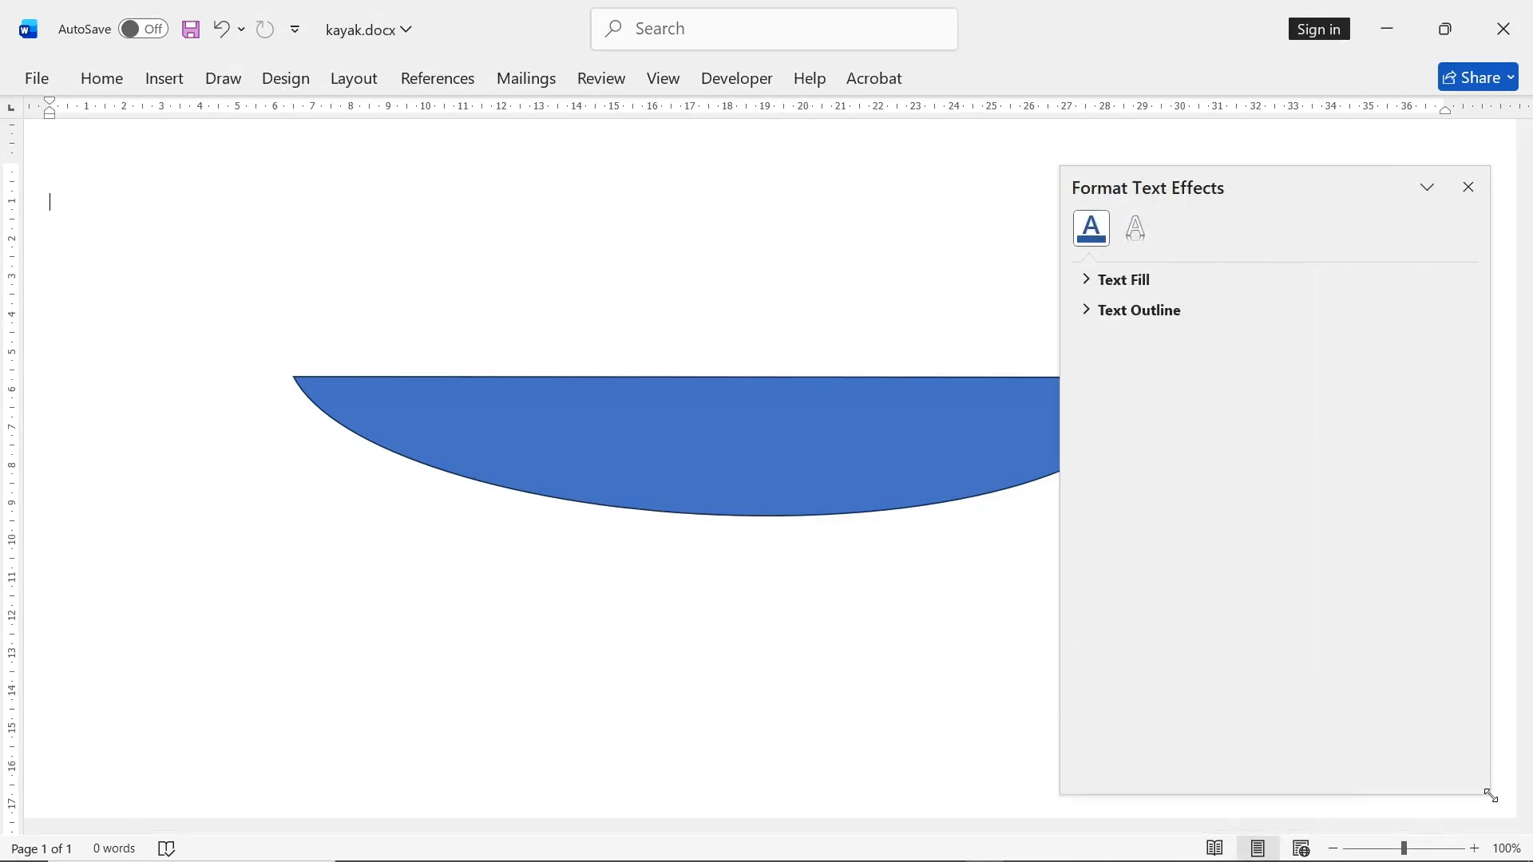
click(924, 433)
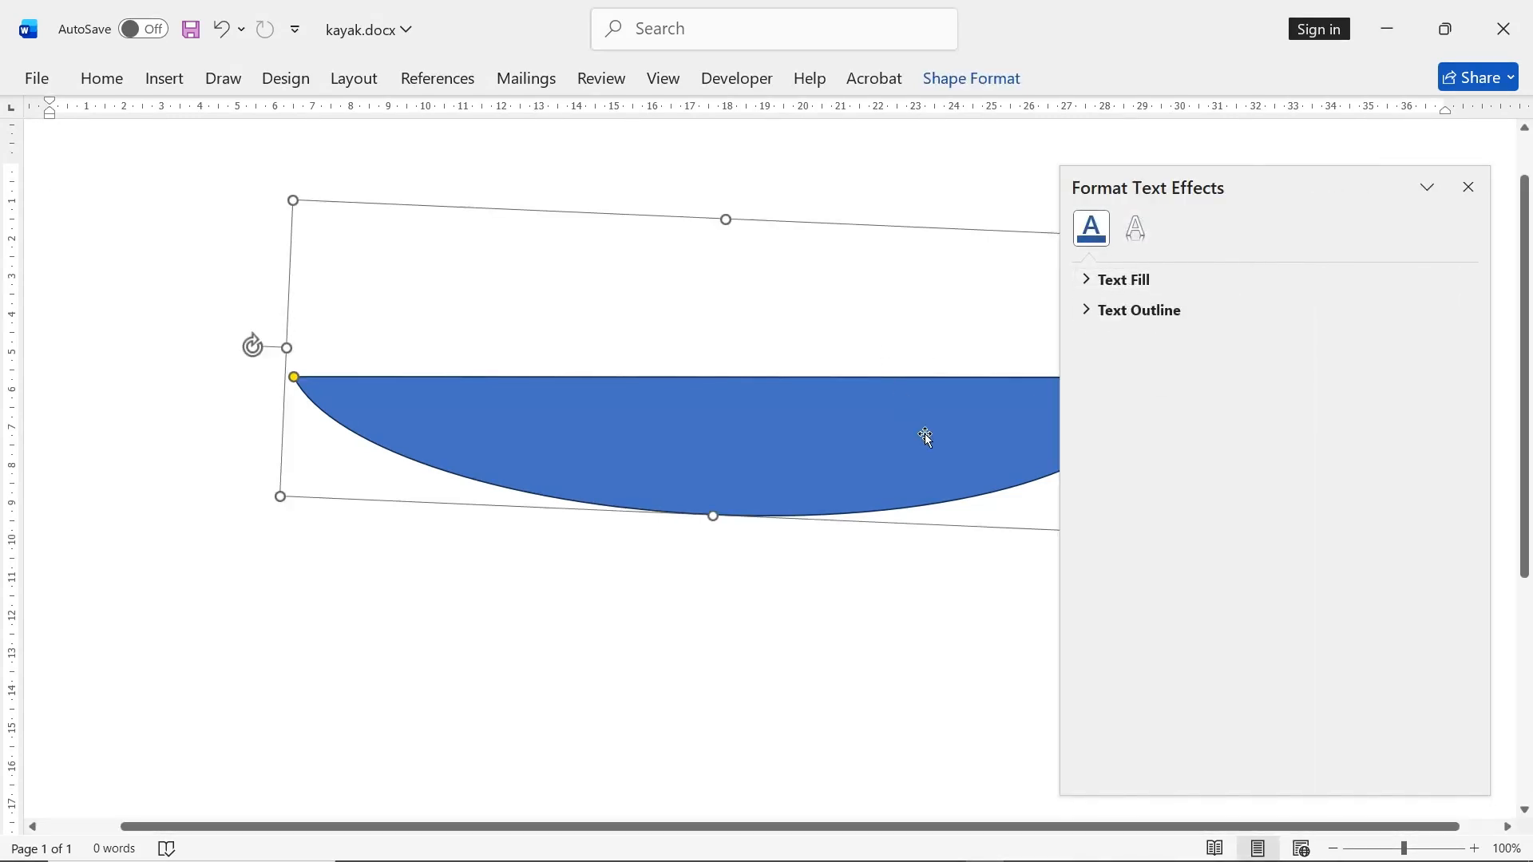
click(1135, 229)
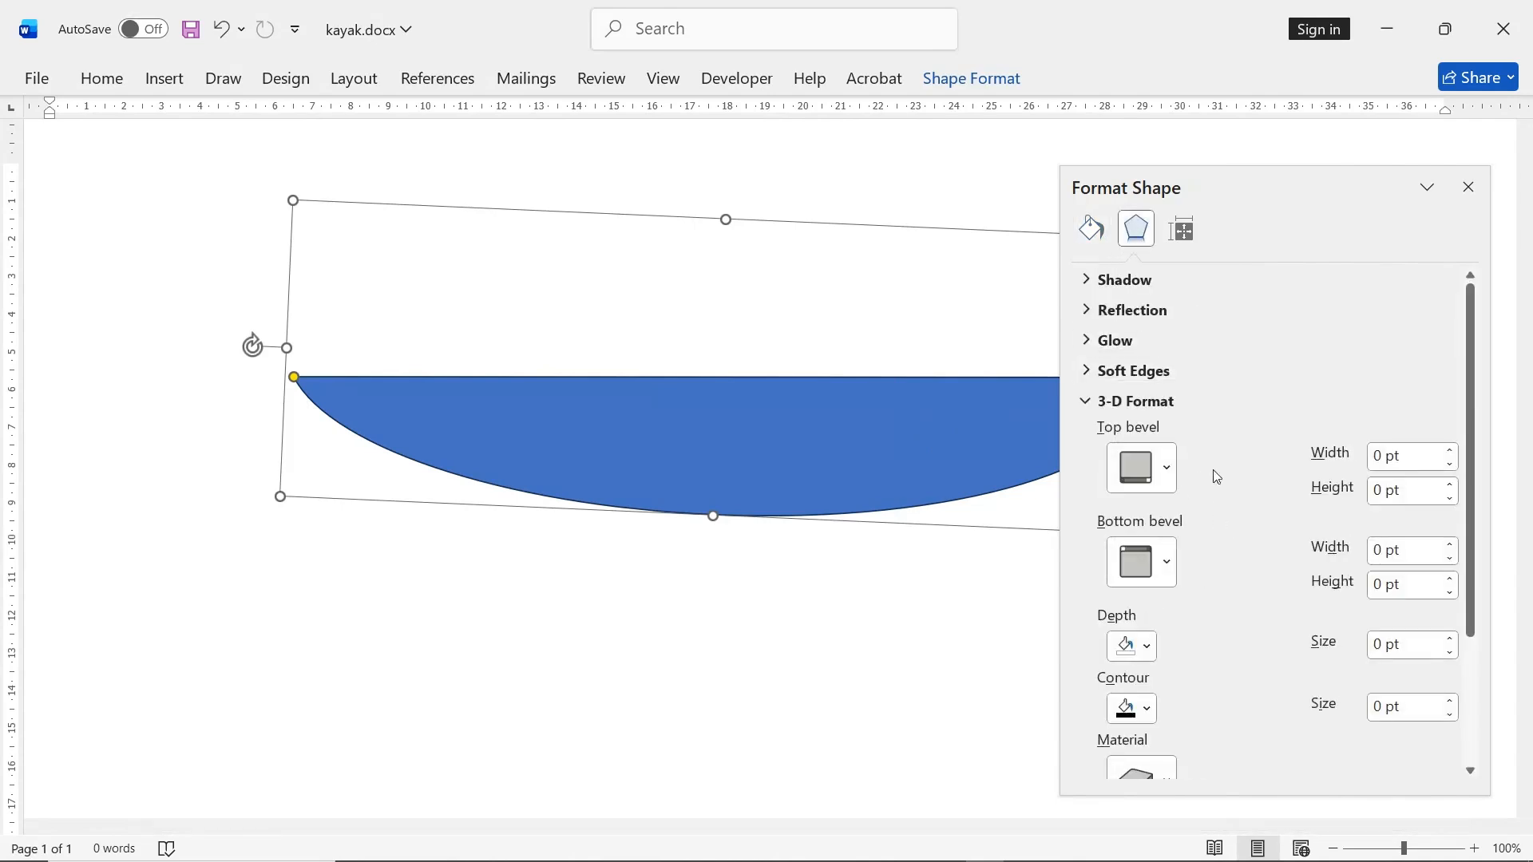
- Apply a top bevel to the hull with a width of 85 pt and a height of 60 pt
scroll(1216, 476, down, 2)
click(1167, 371)
click(1151, 575)
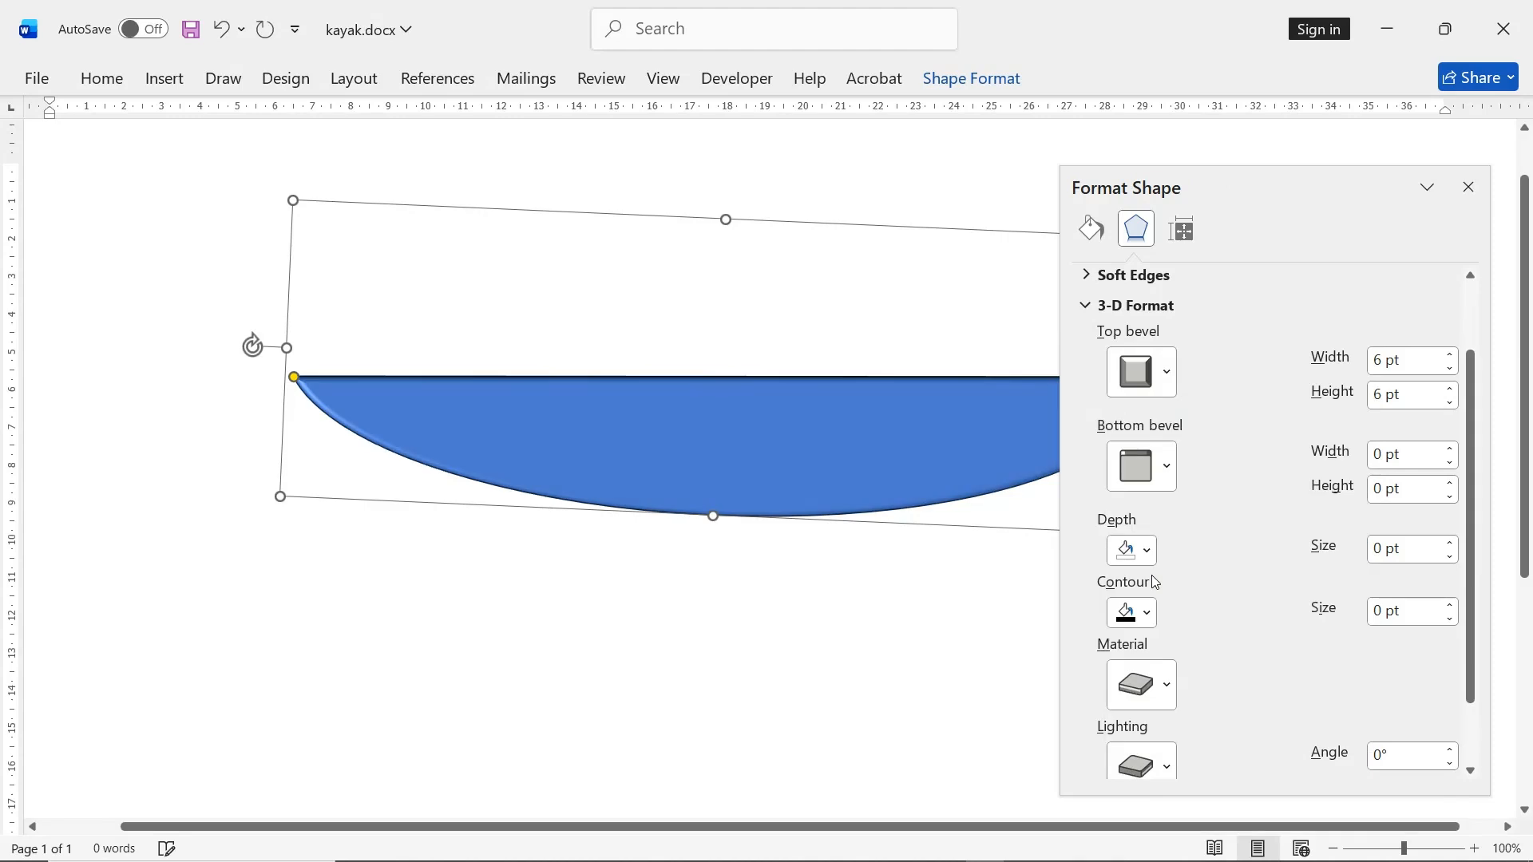
click(1449, 354)
click(1449, 355)
click(1449, 355)
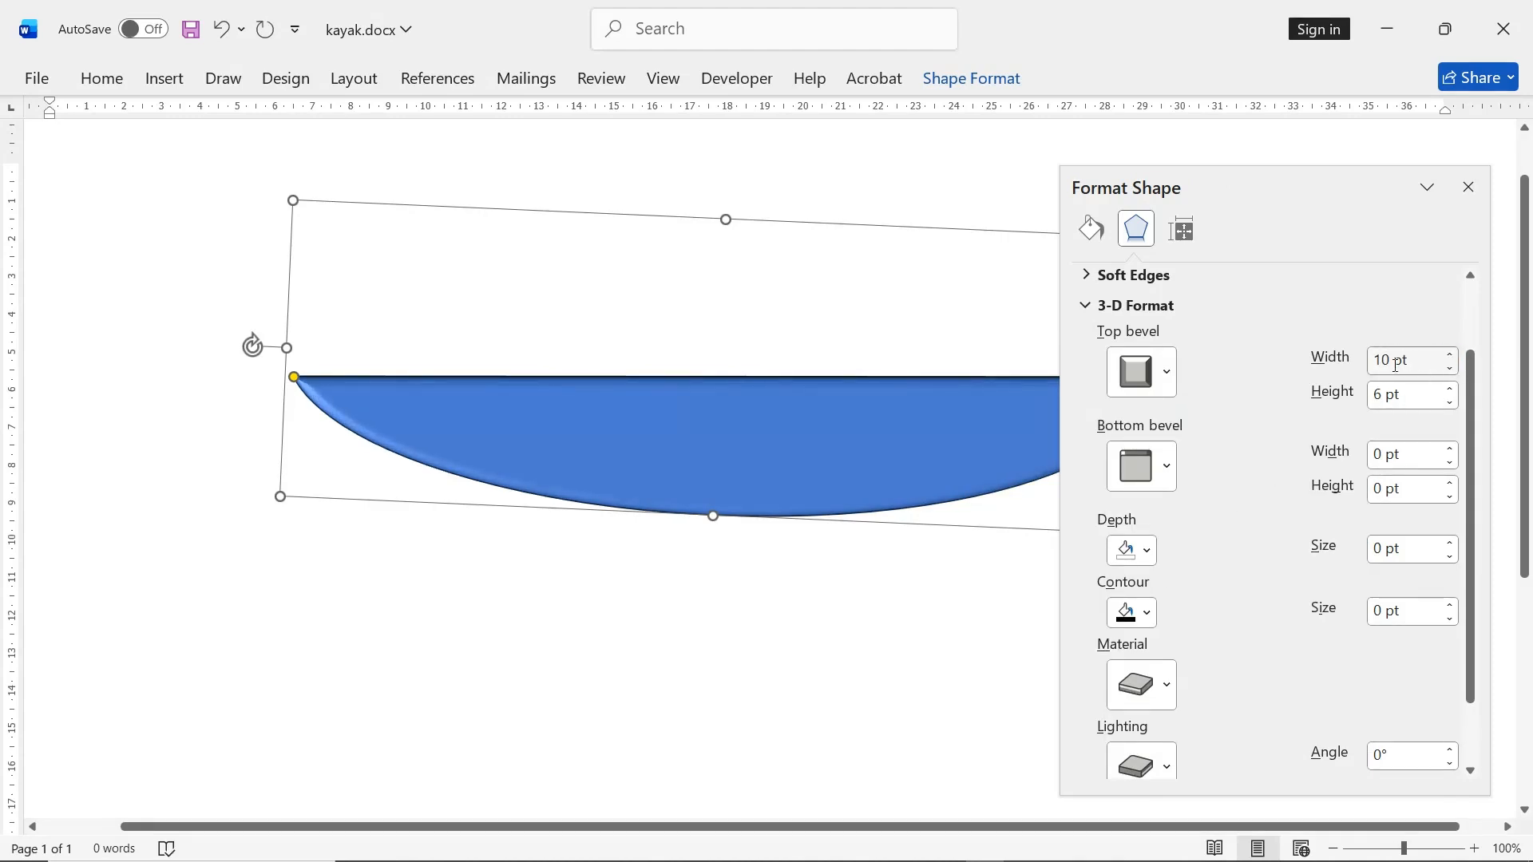
drag(1417, 361, 1364, 367)
text(85)
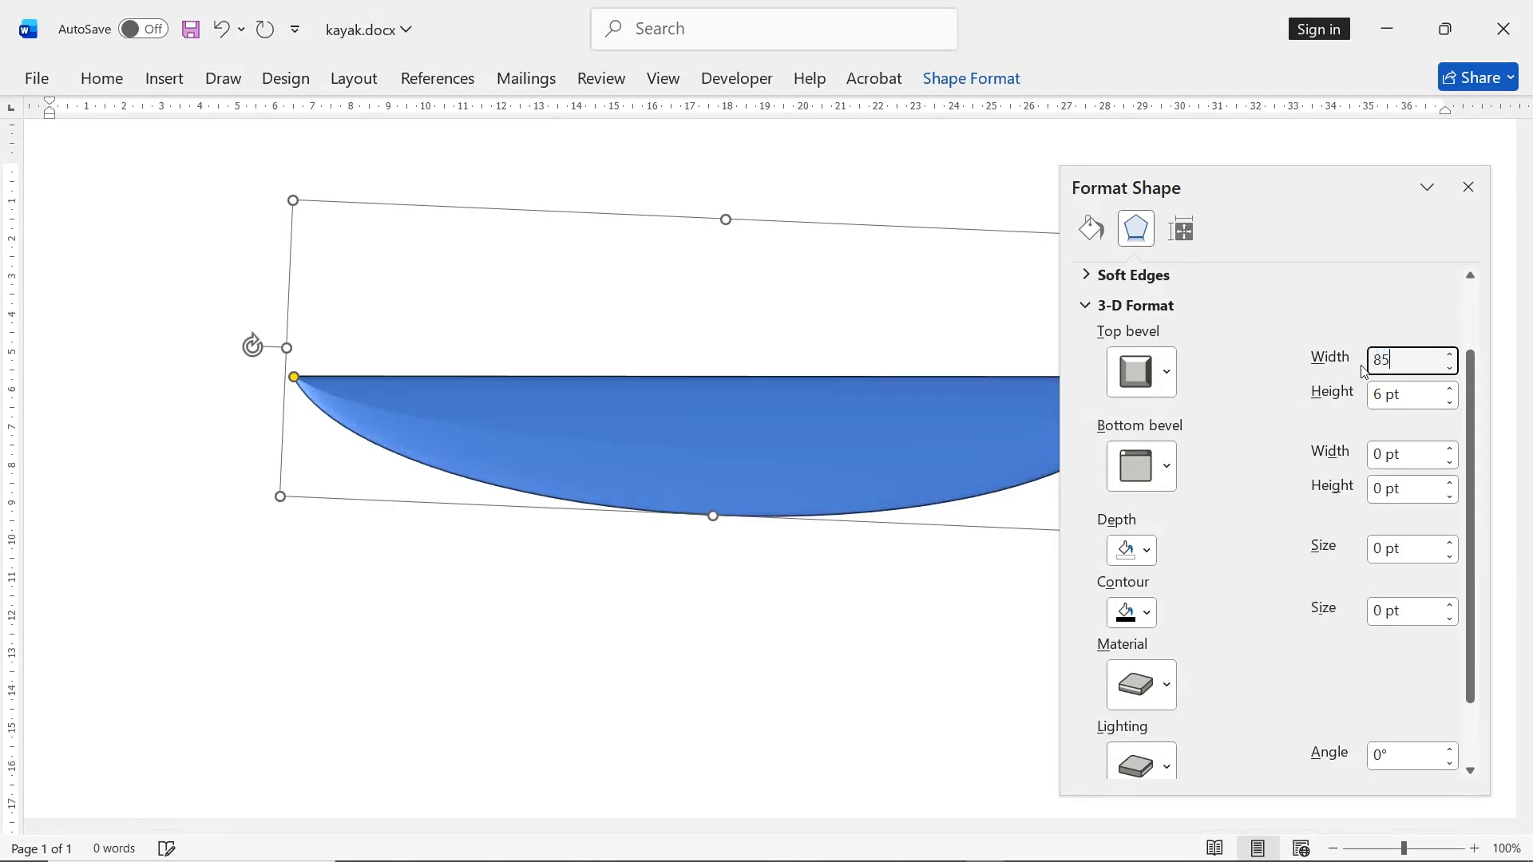
key(Tab)
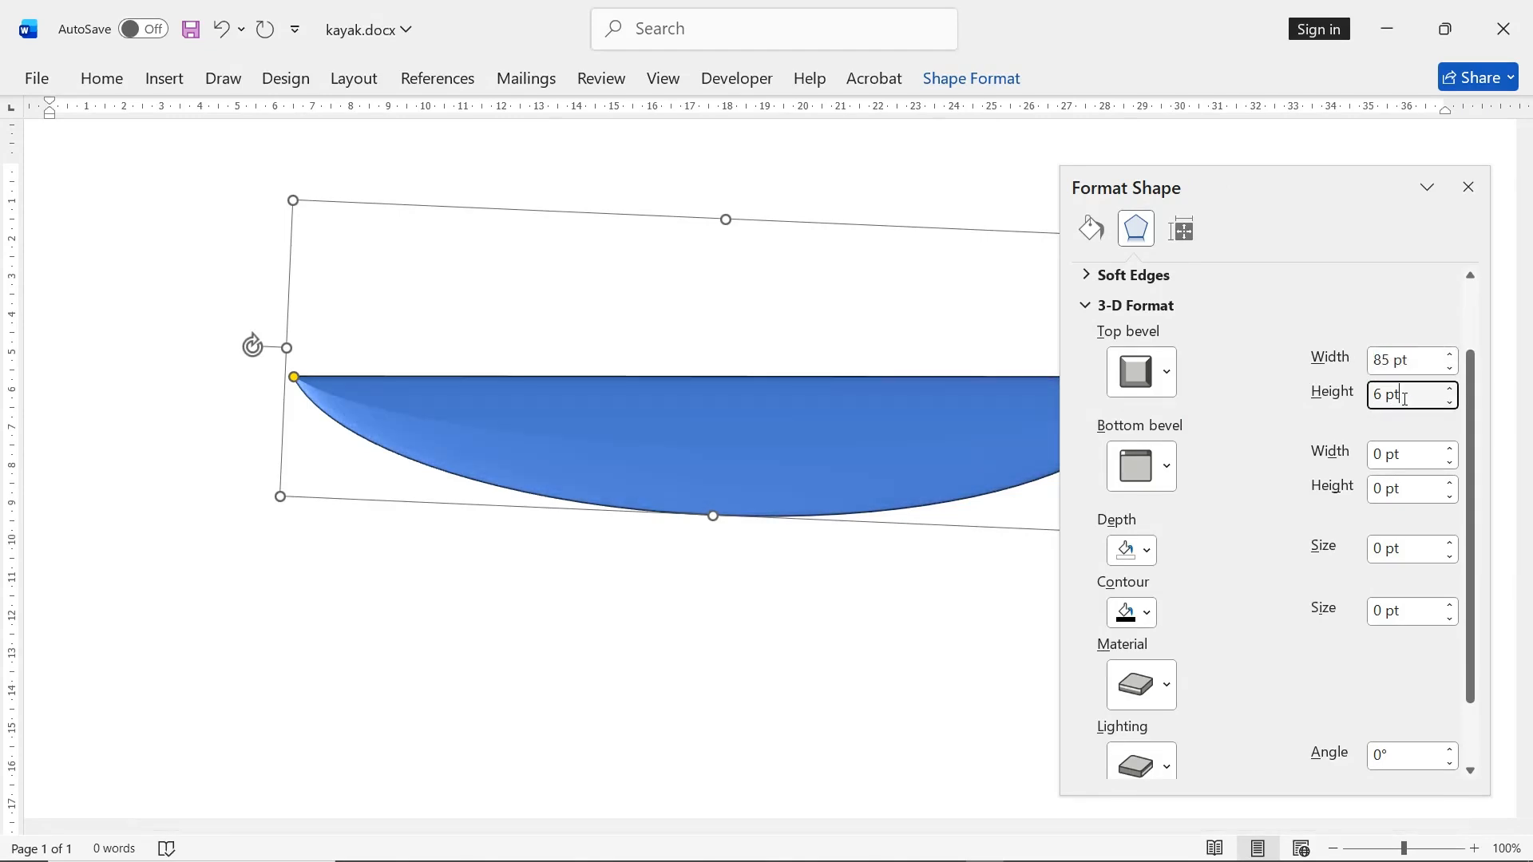
text(60)
key(Return)
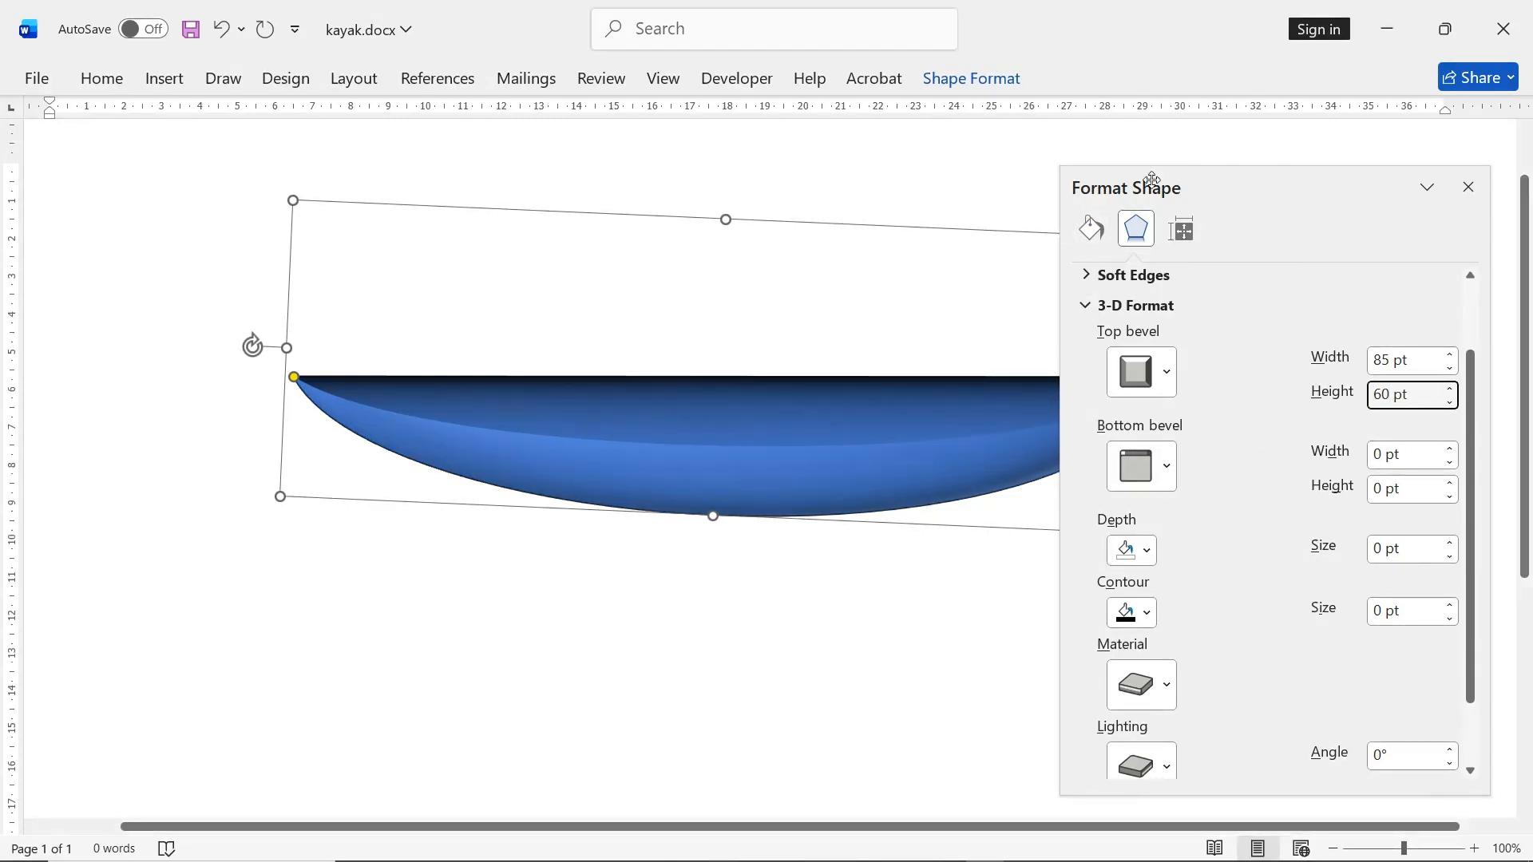
- Move the hull down and left, lengthen it slightly, and adjust its rotation and the left end of its top edge
drag(1205, 185, 1315, 197)
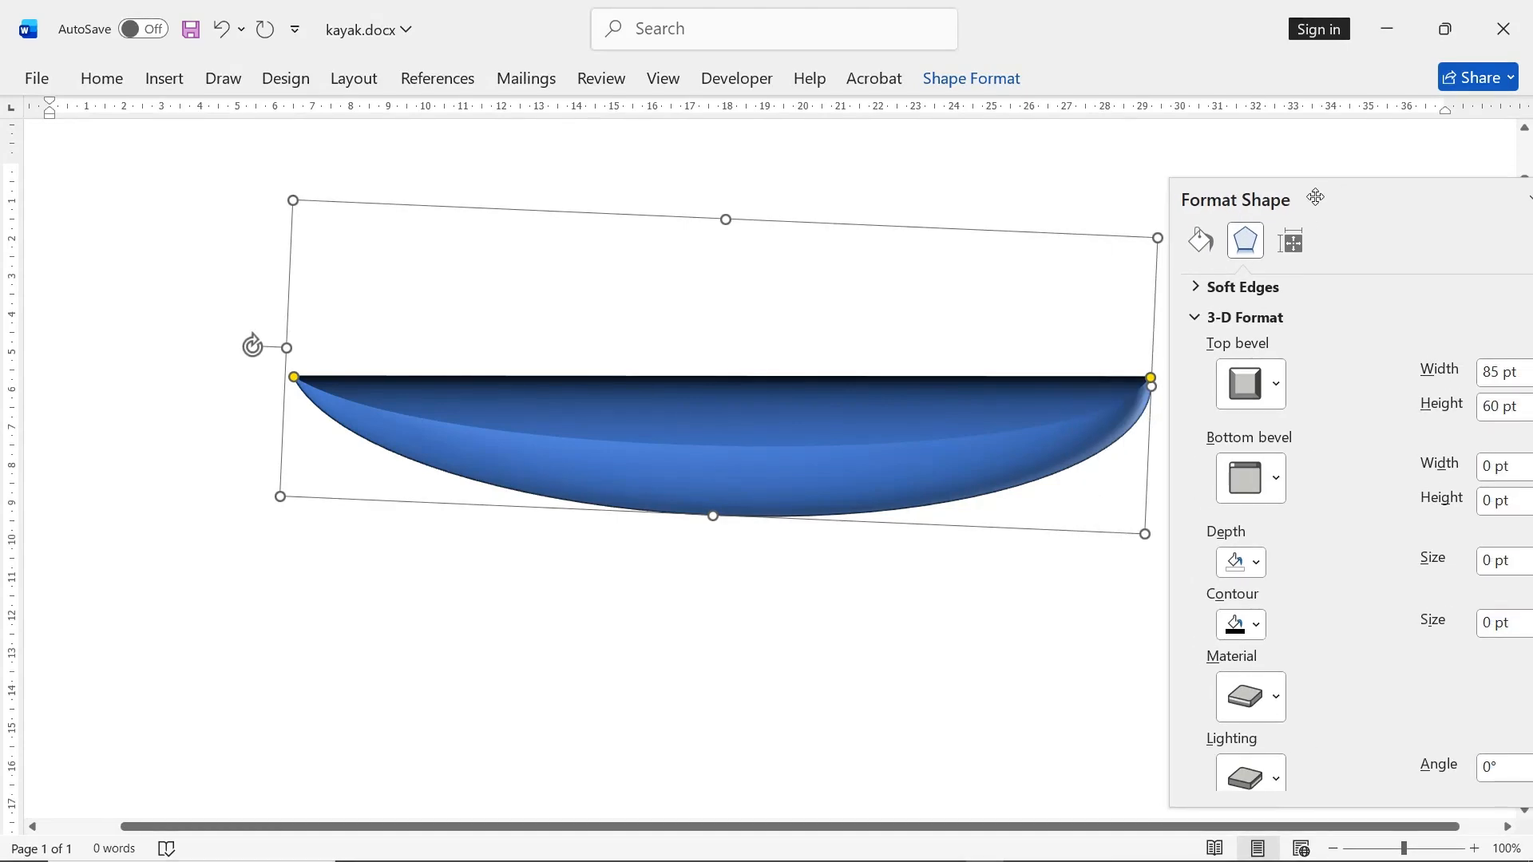
drag(625, 452, 529, 517)
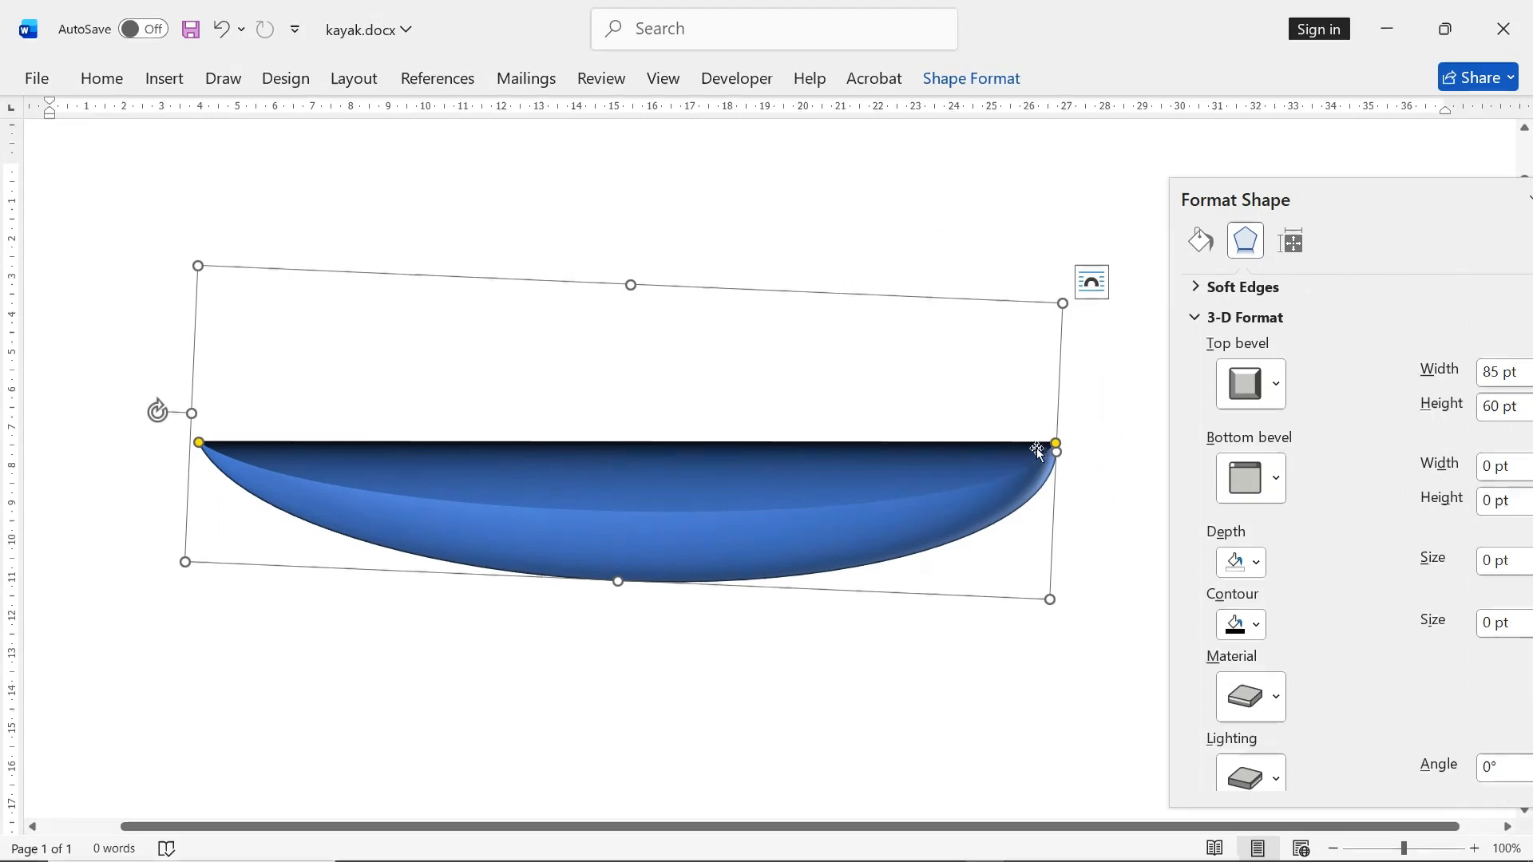
drag(1054, 453, 1101, 454)
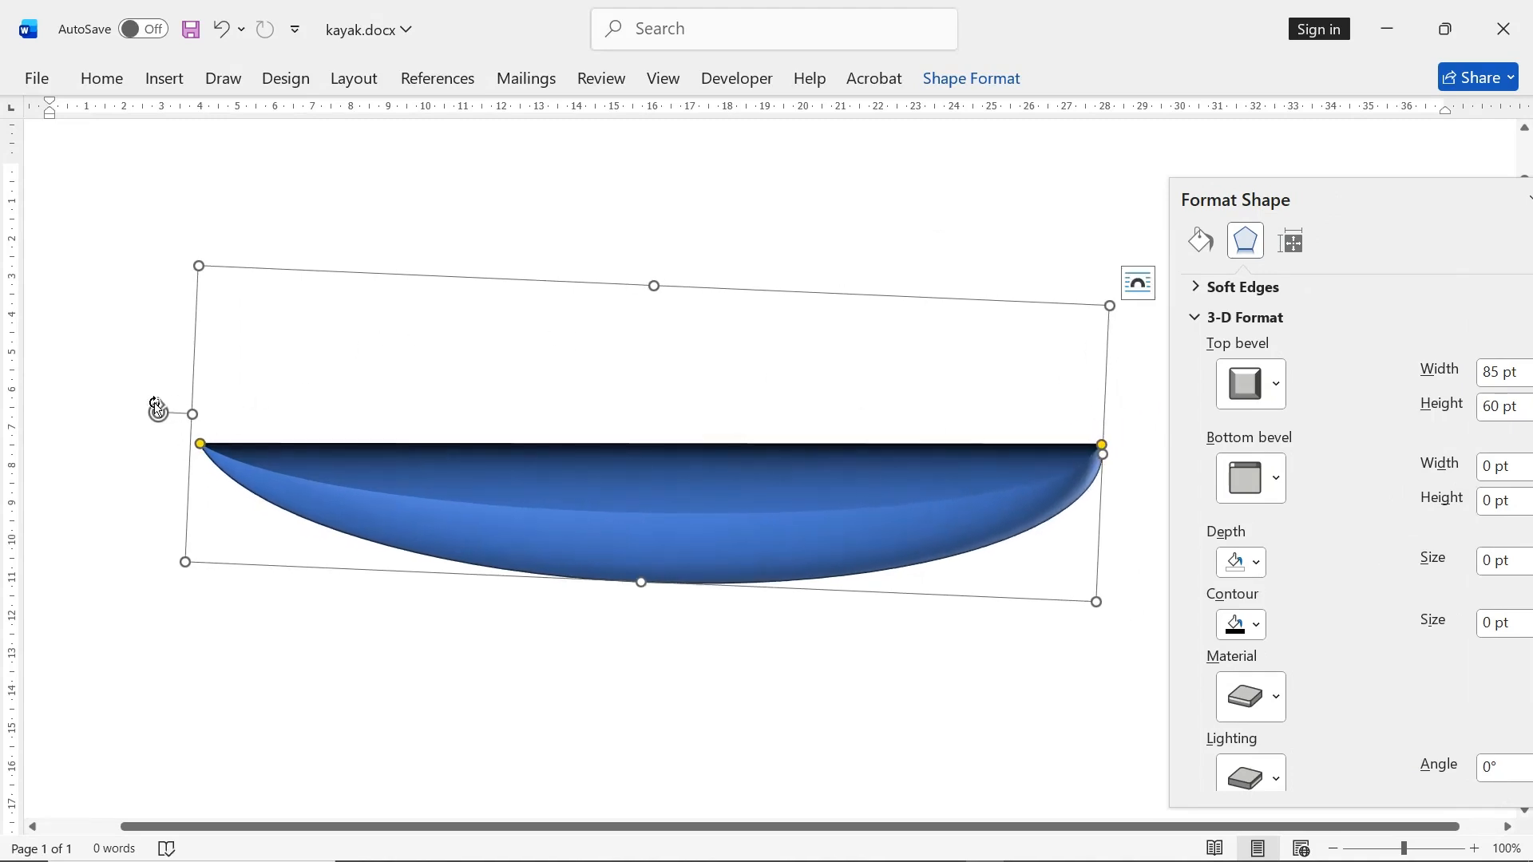
drag(157, 409, 157, 433)
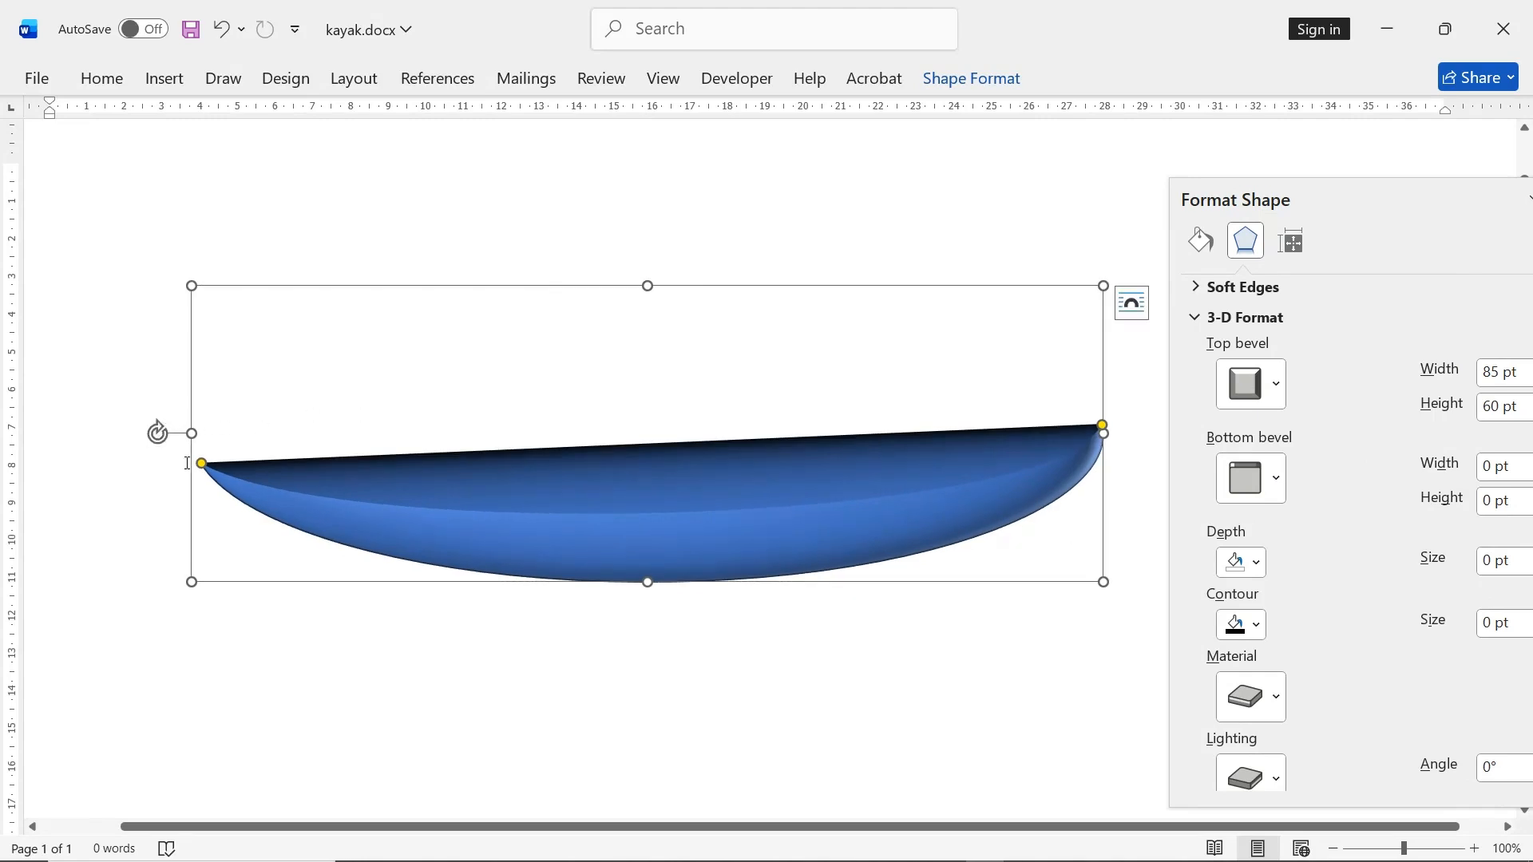
drag(204, 466, 205, 440)
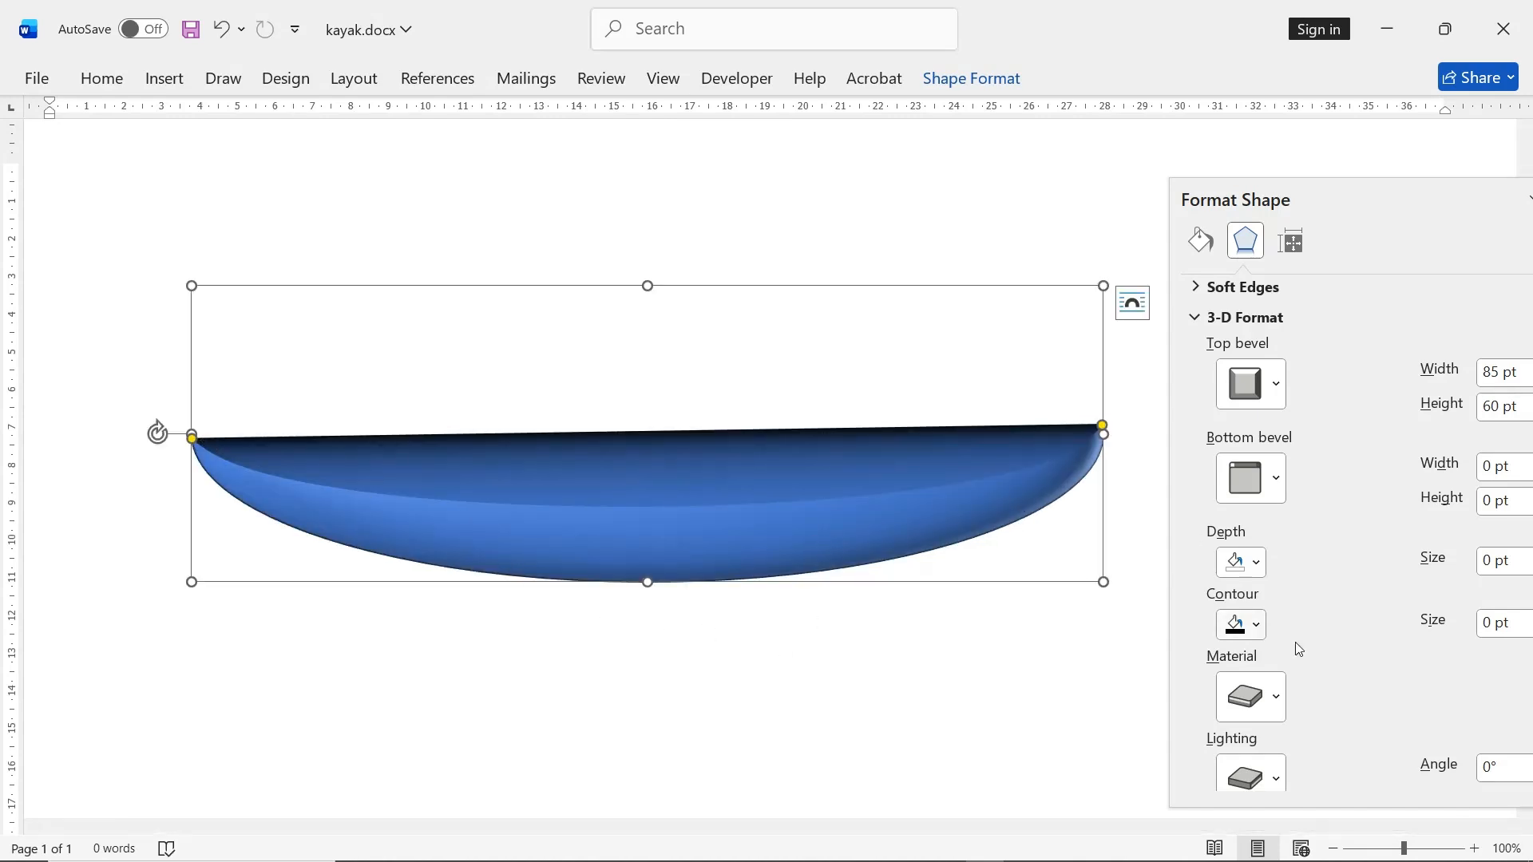
- Set the hull's 3-D material to the Standard group's Metal preset
click(1274, 699)
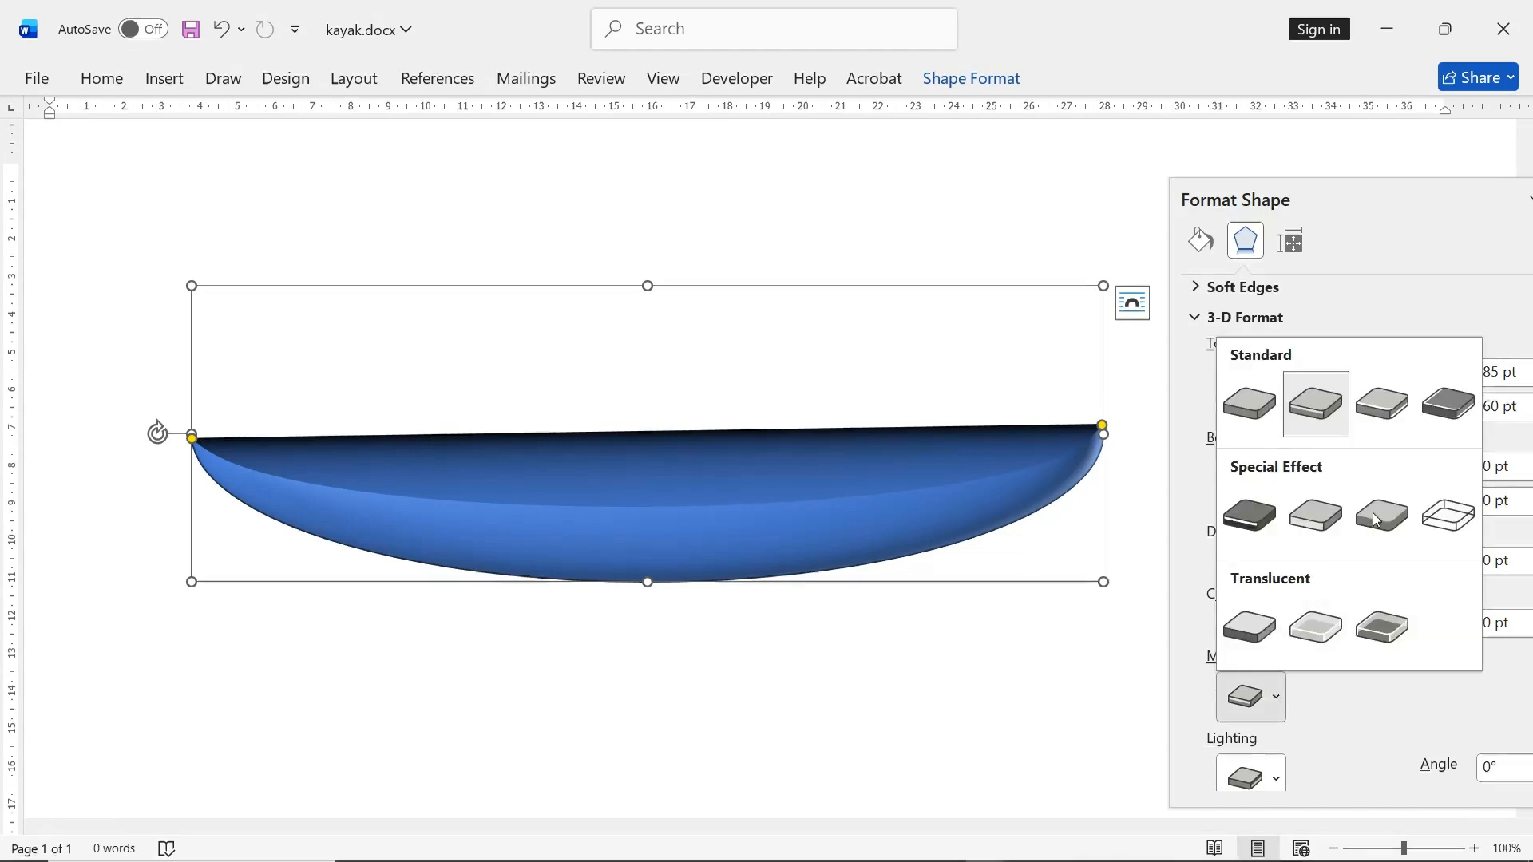
click(1459, 407)
scroll(1459, 407, down, 2)
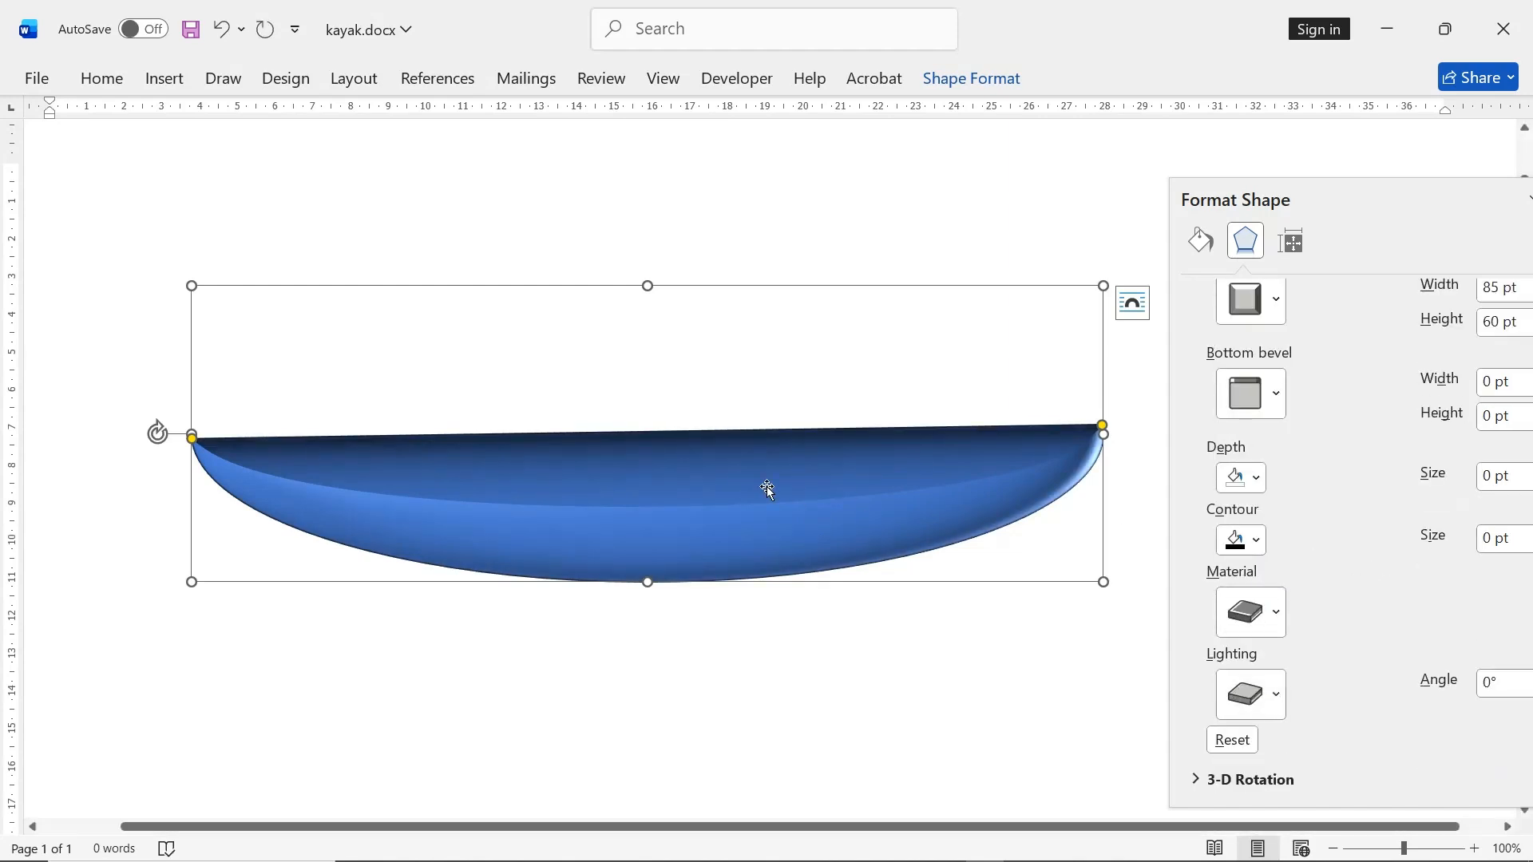
- Change the hull's solid fill to the standard light blue colour
click(1200, 239)
click(1218, 291)
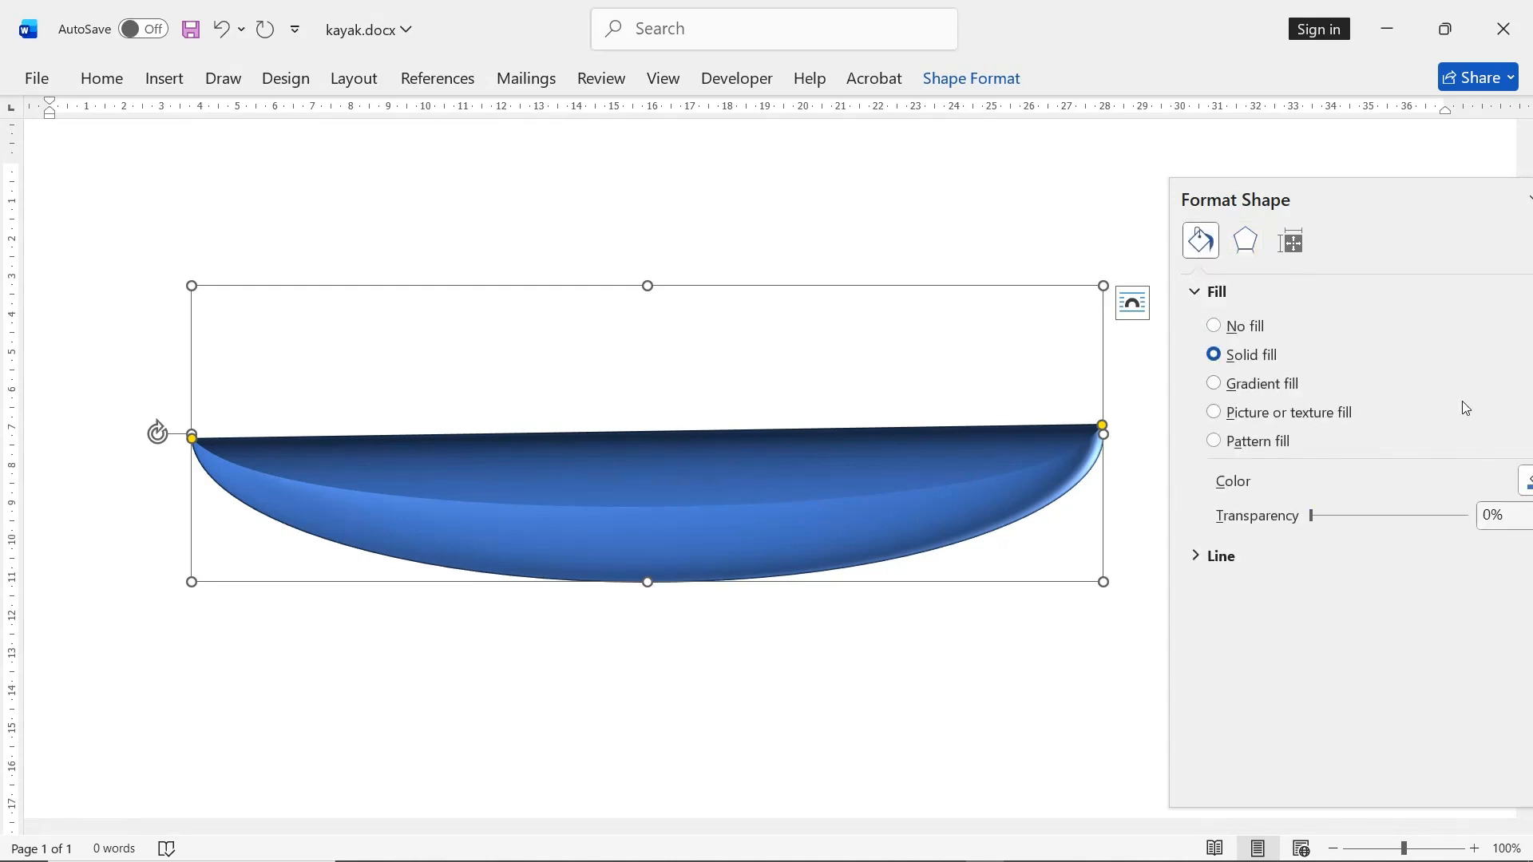
drag(1382, 196, 1274, 207)
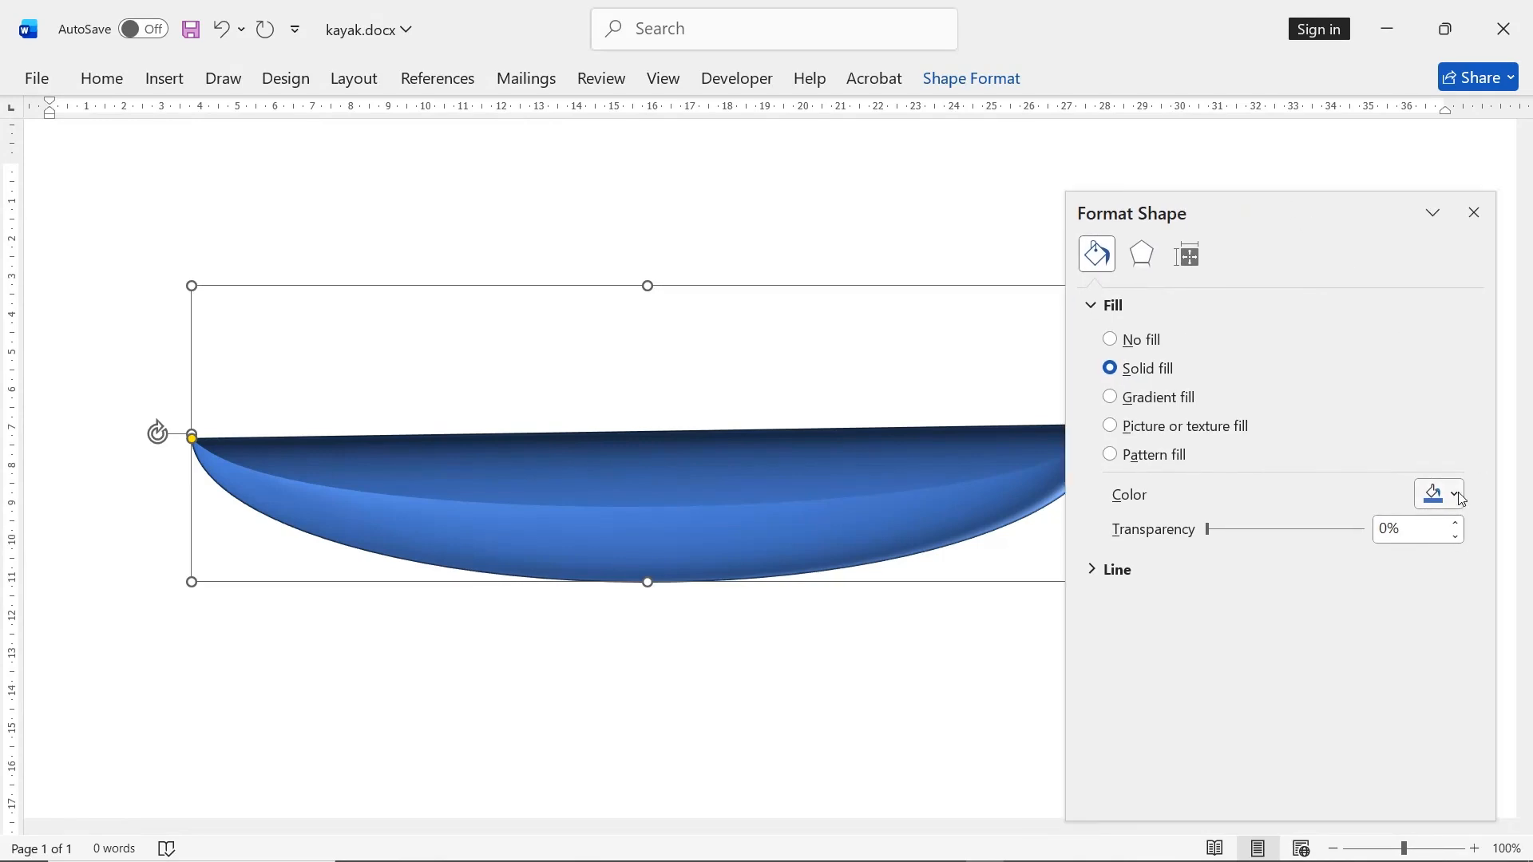
click(1460, 496)
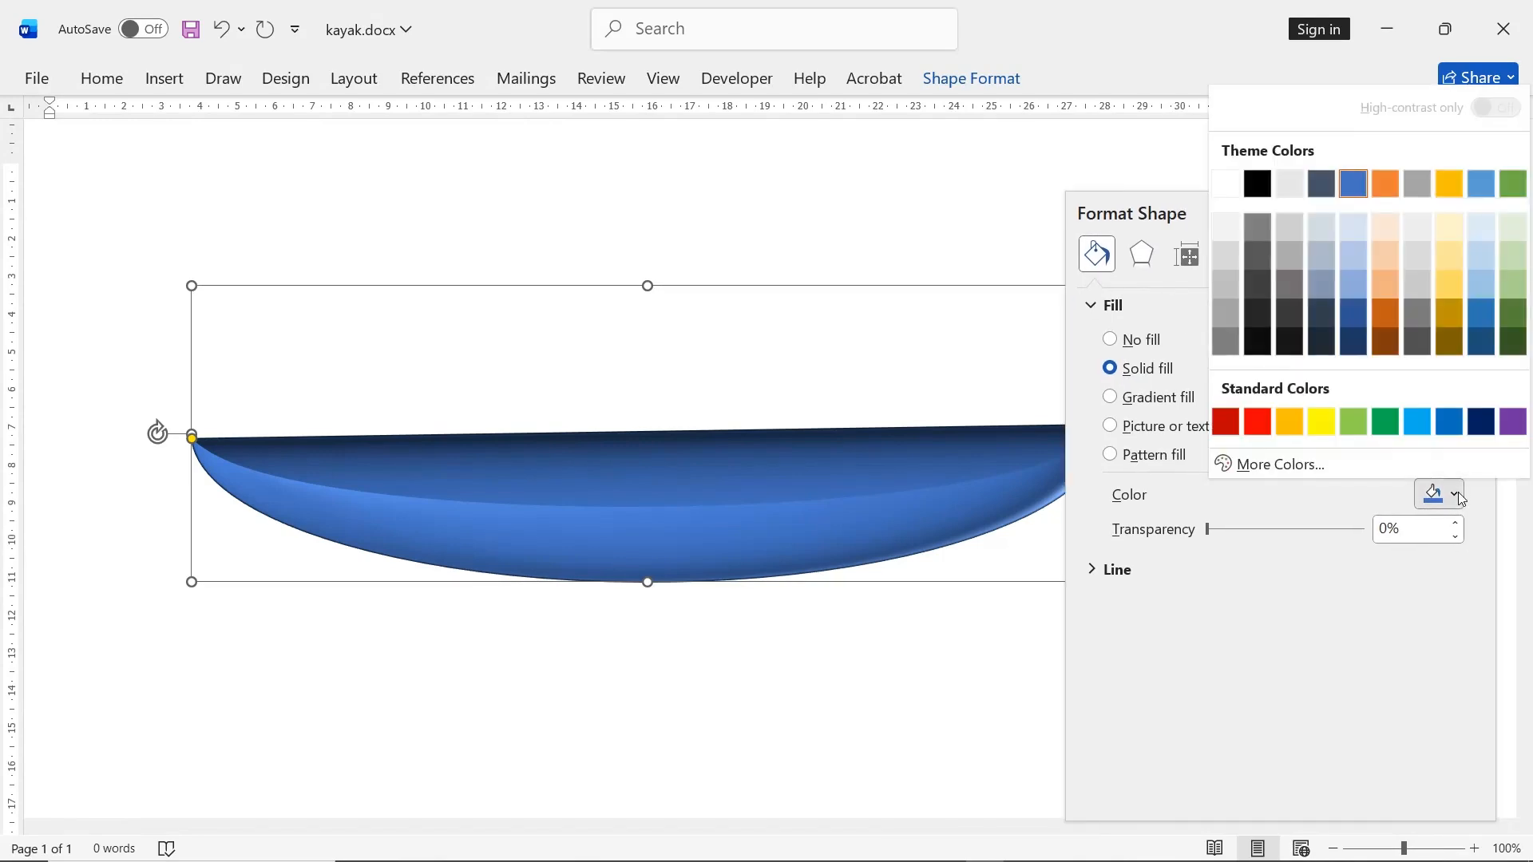
click(1416, 422)
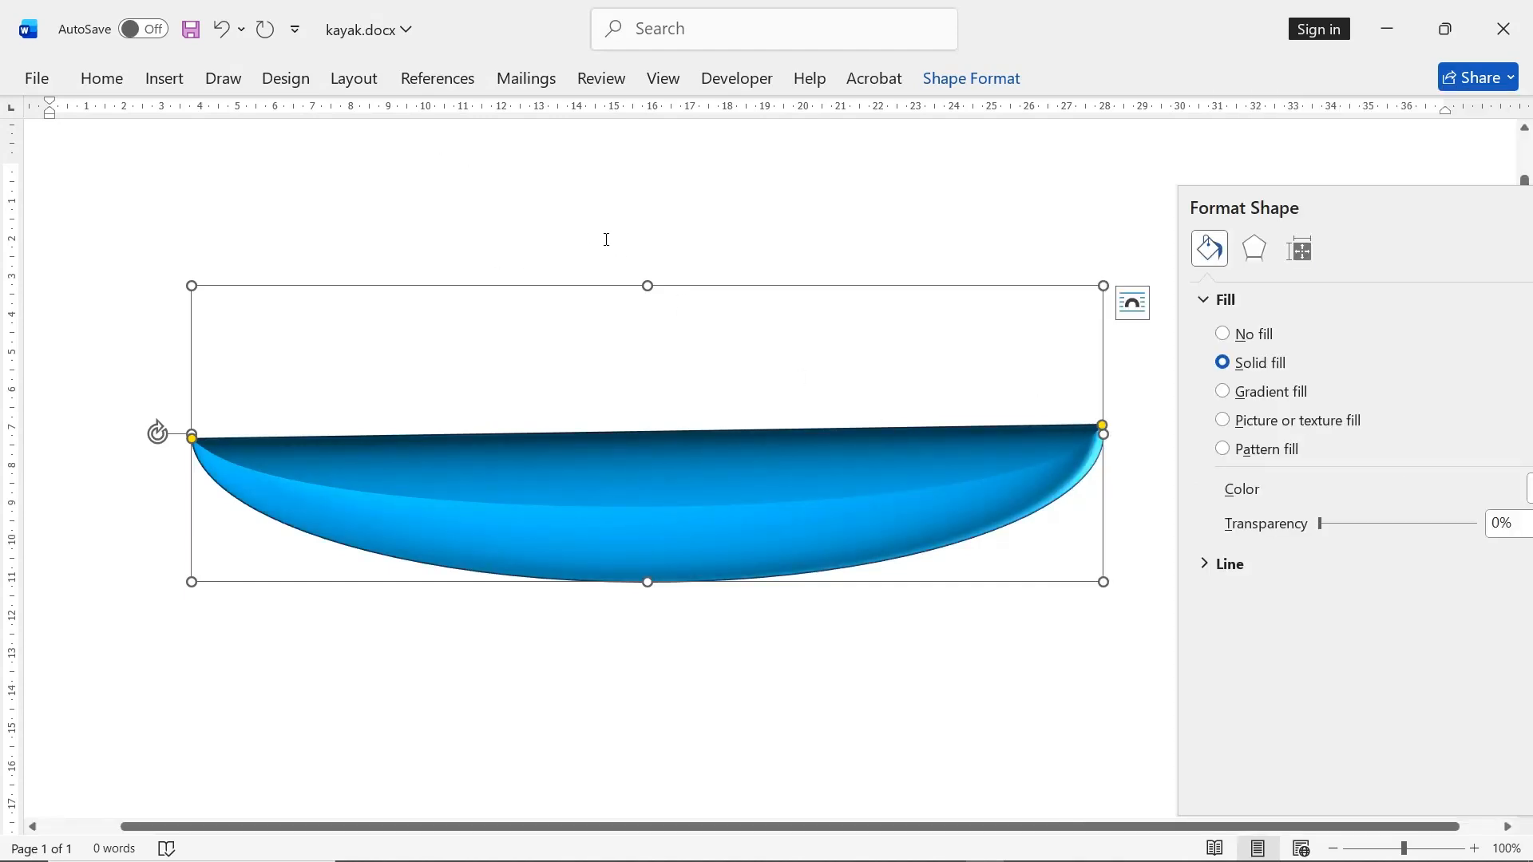
- Draw an oval about 5.9 cm wide and 2.2 cm high below the hull for the cockpit opening
click(163, 77)
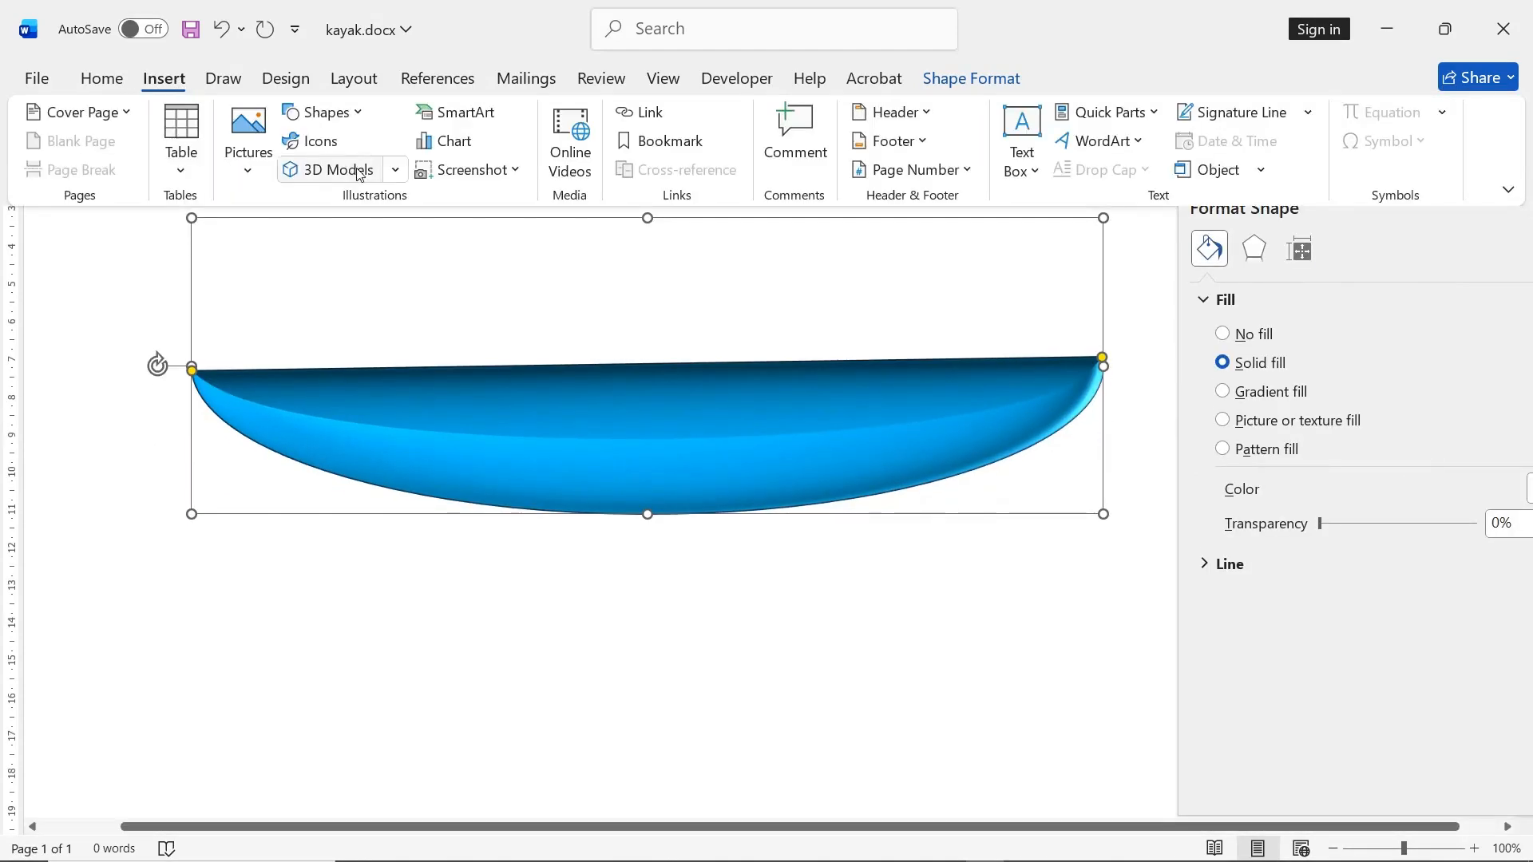
click(332, 116)
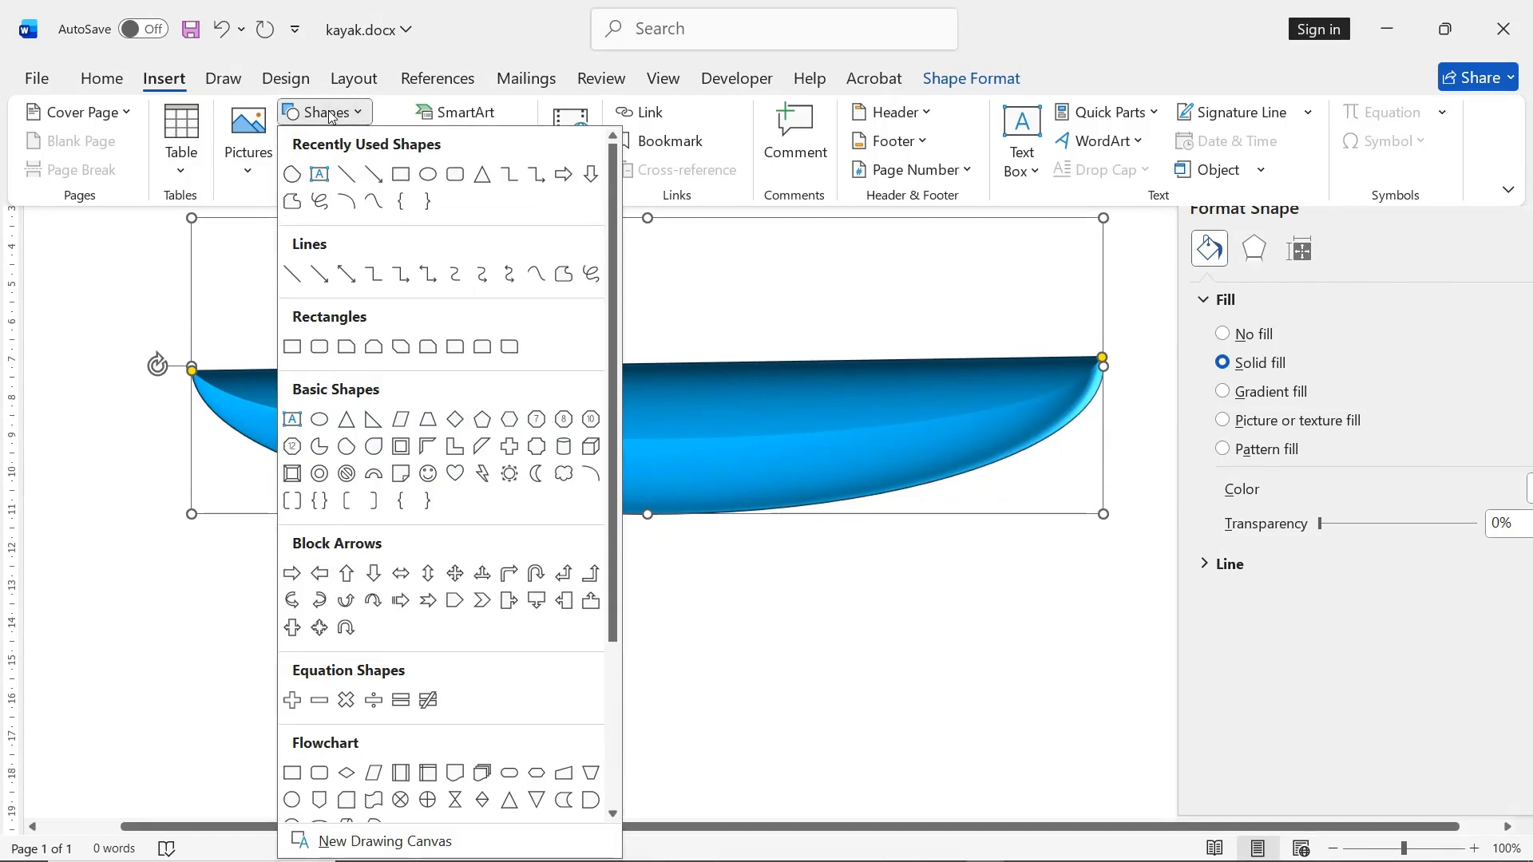
click(434, 177)
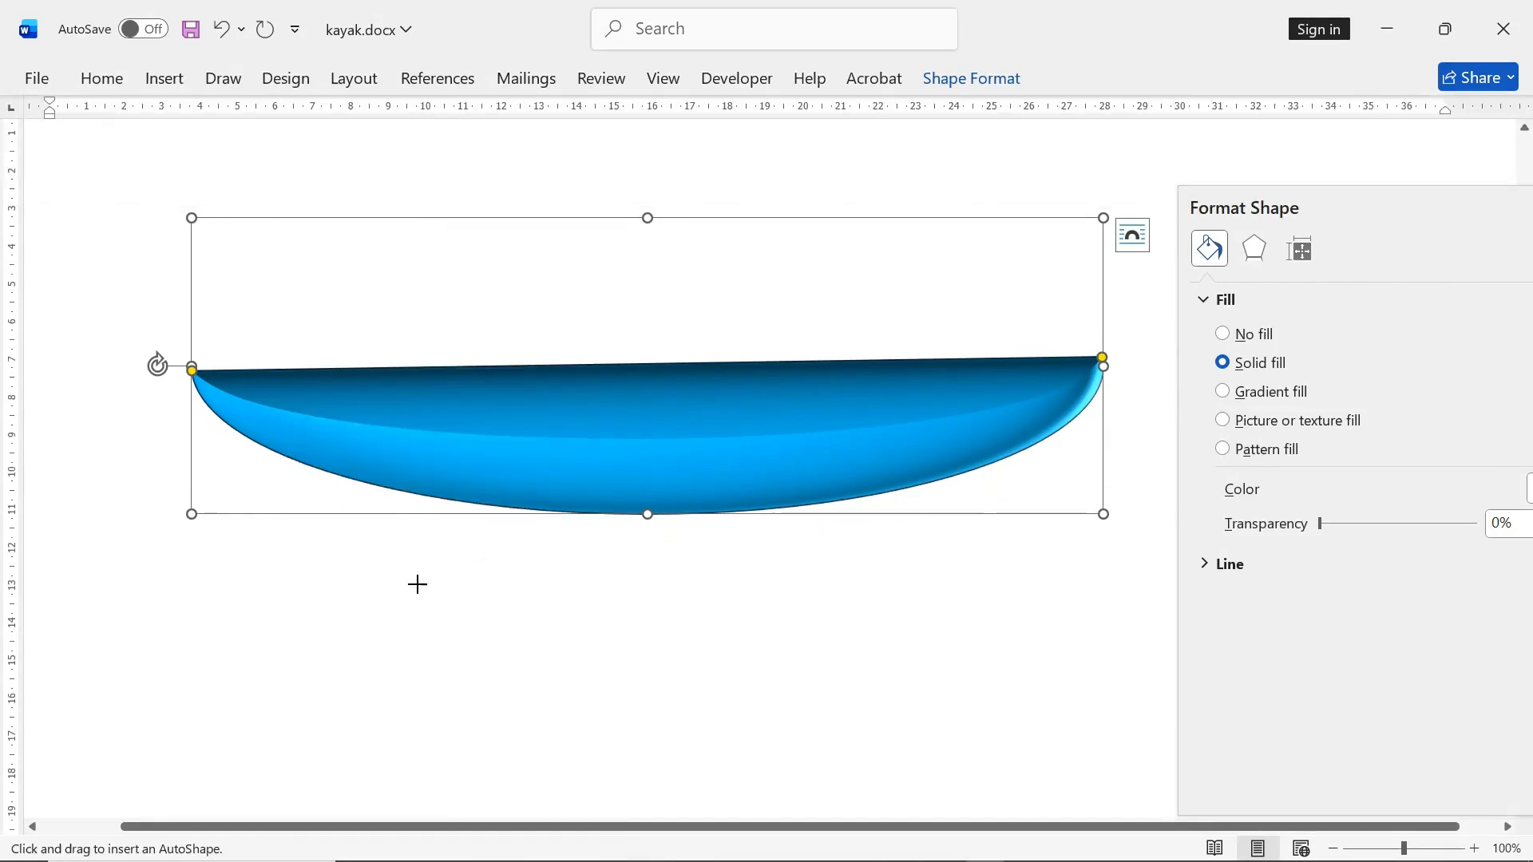
drag(416, 578, 641, 659)
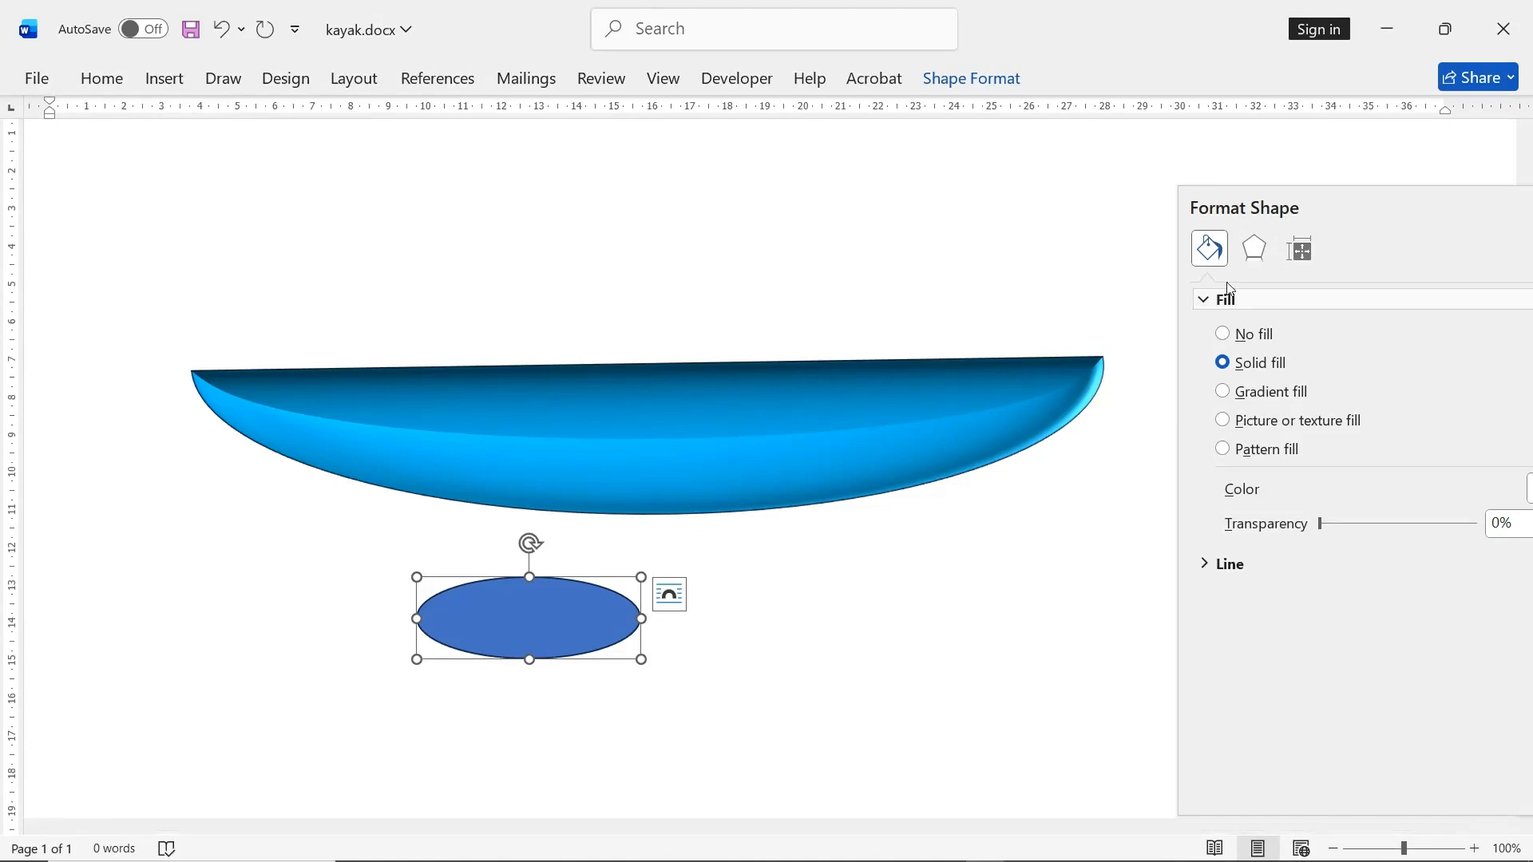
- Apply the Colored Fill - Black, Dark 1 style to the oval and give it a linear grey gradient at 0°
click(971, 79)
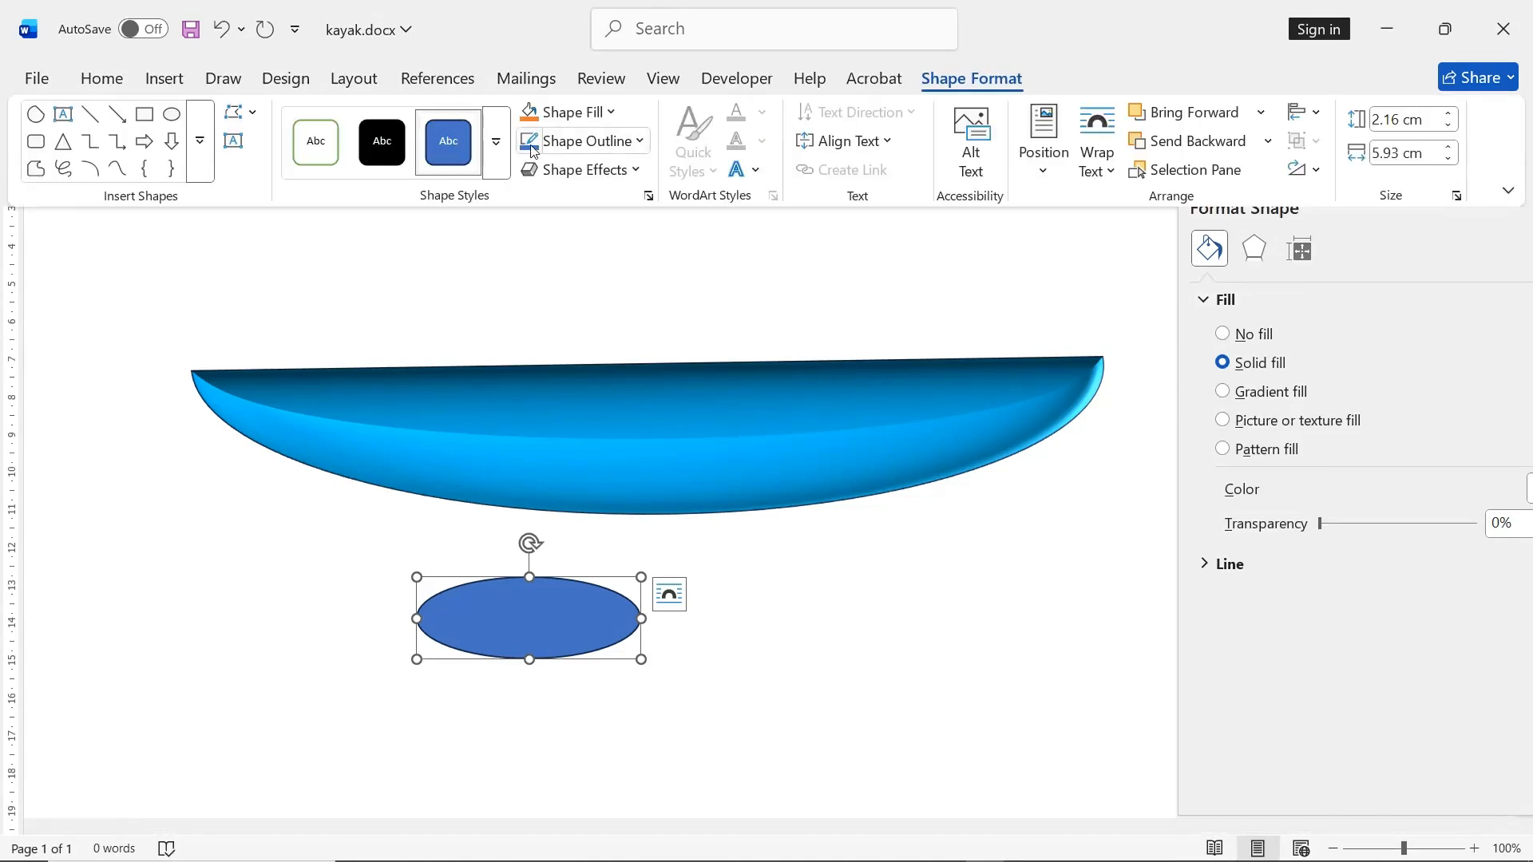
click(382, 142)
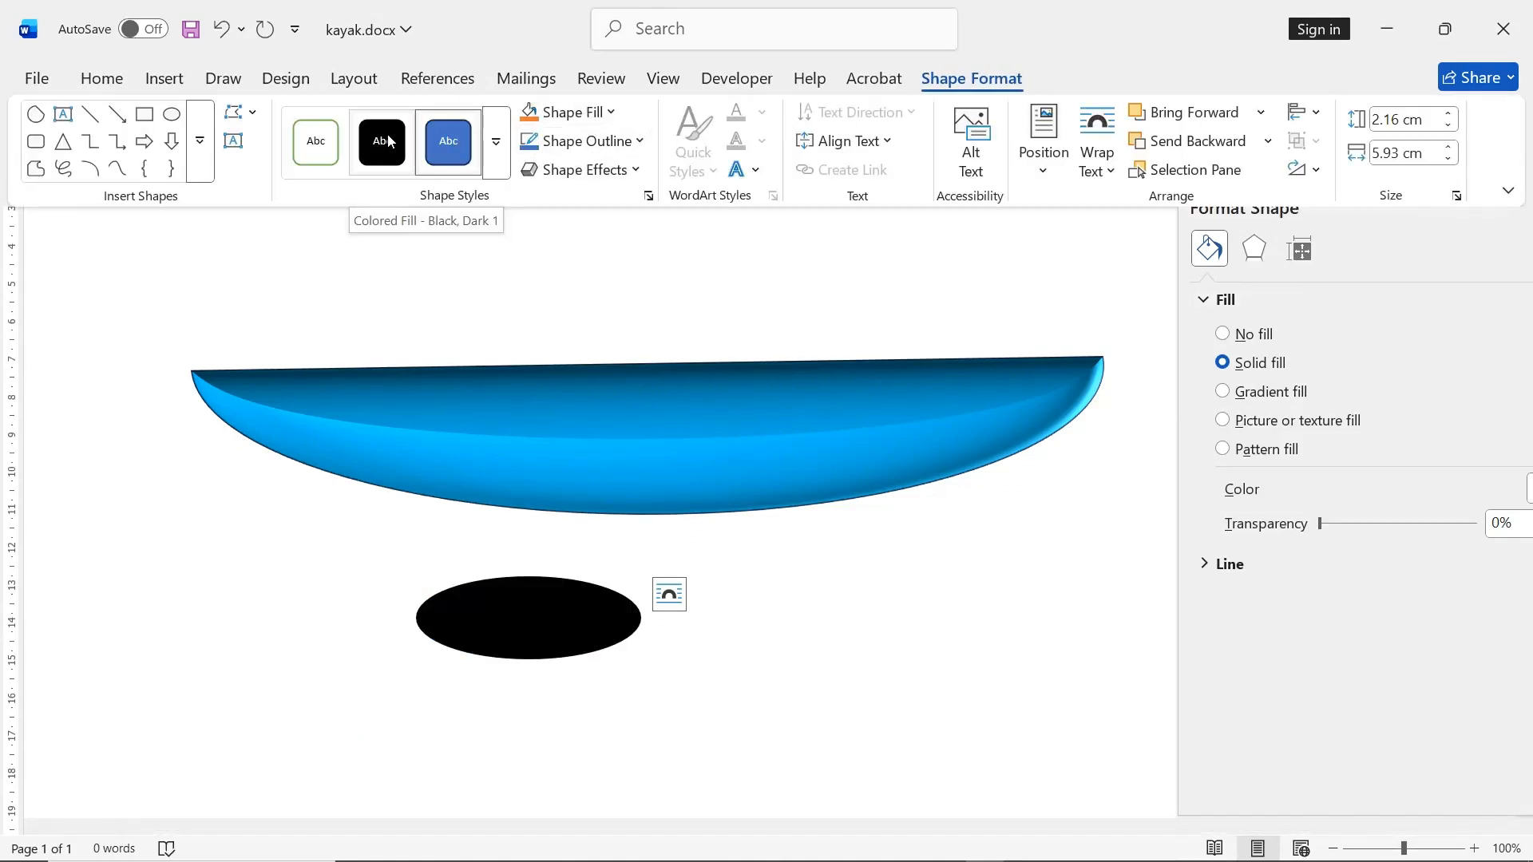
click(592, 118)
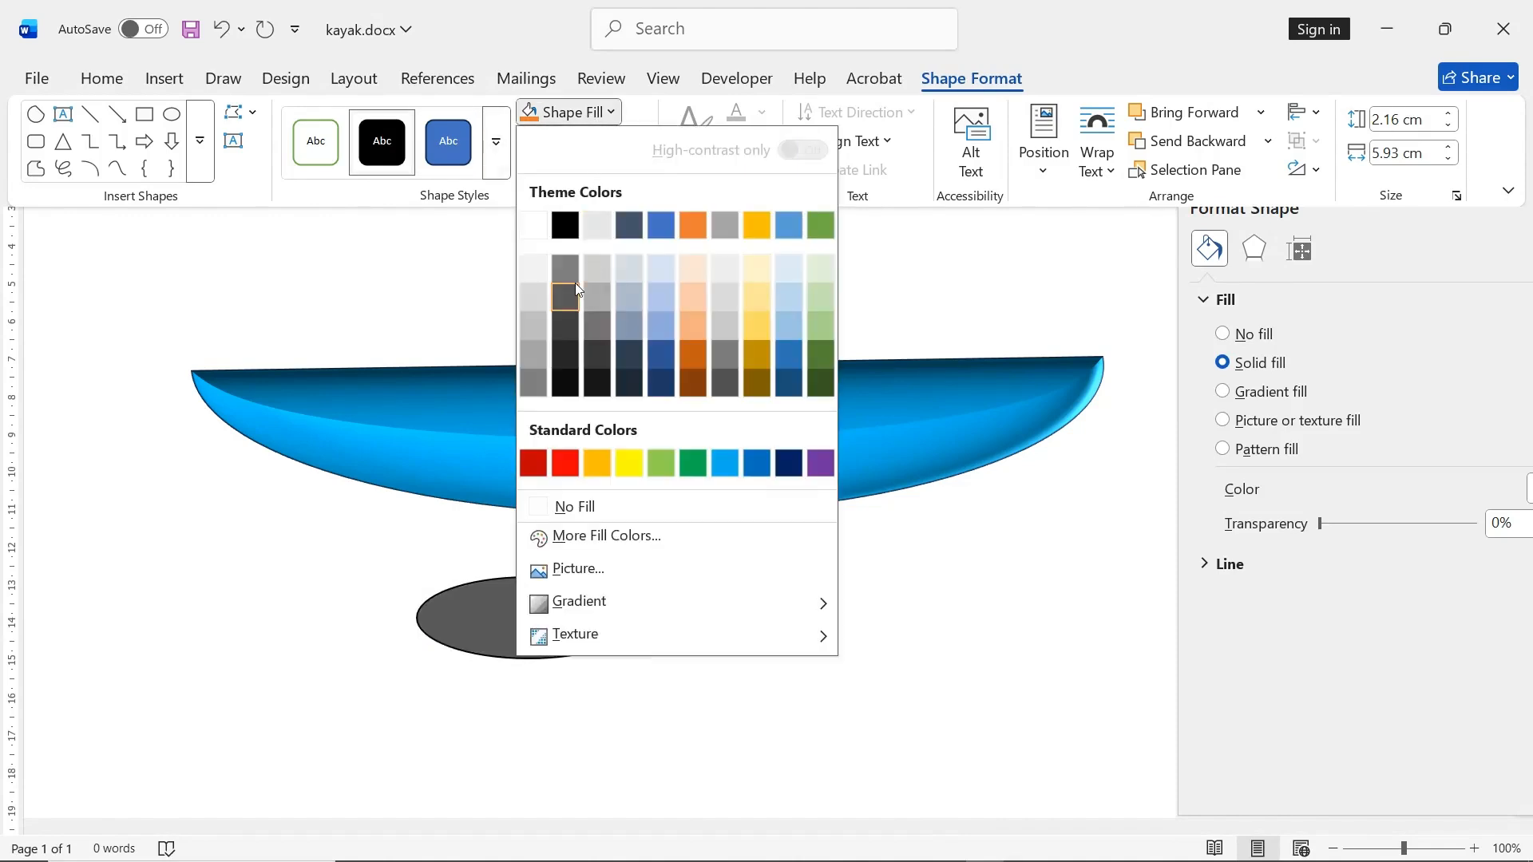
mouse_move(604, 610)
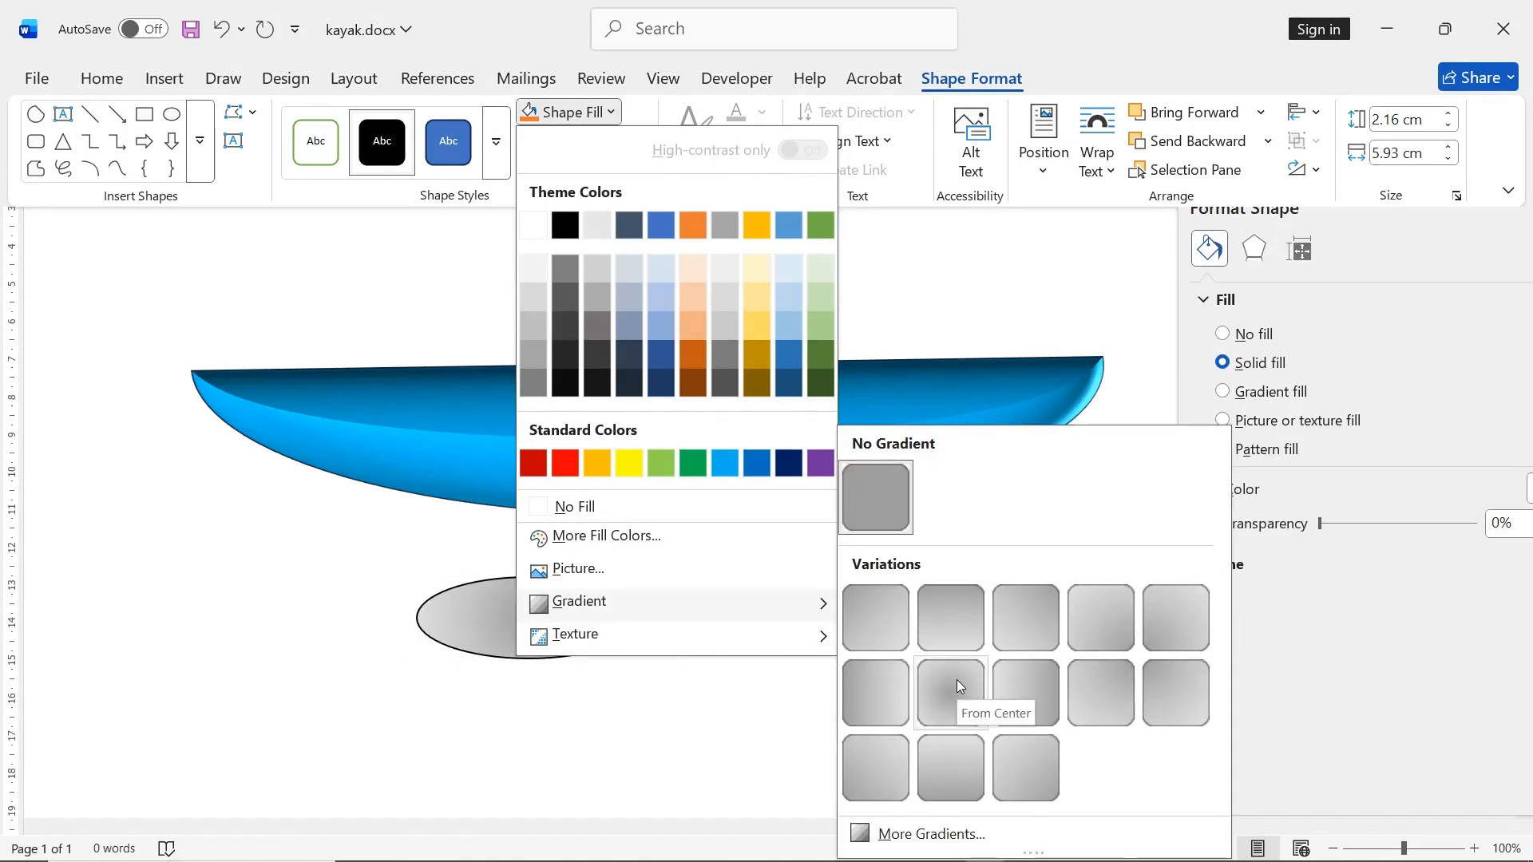
click(892, 637)
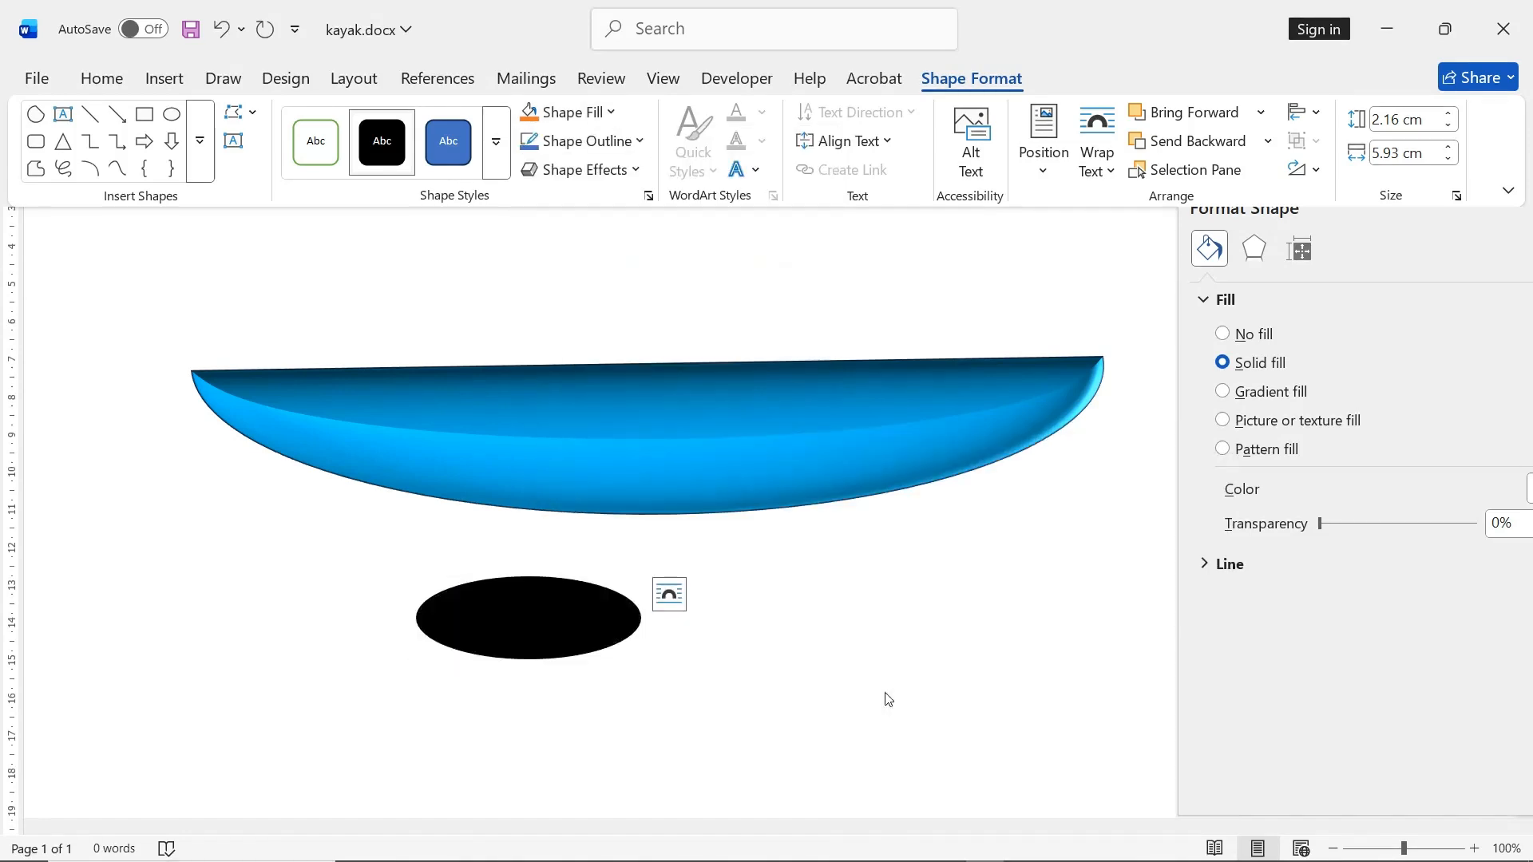
click(624, 607)
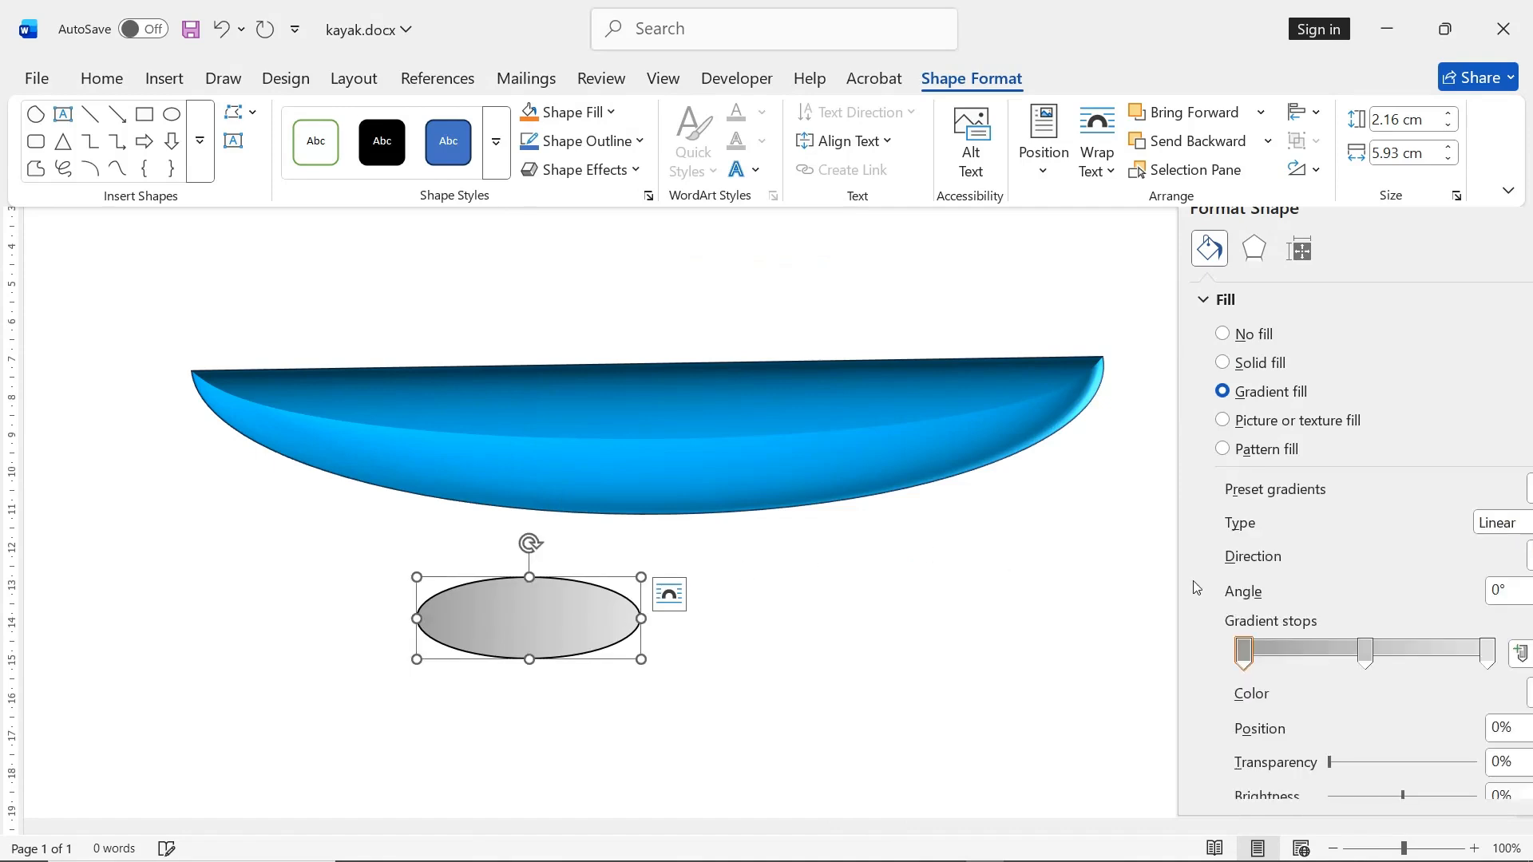
- Set the first and last gradient stops of the oval to black
click(1243, 655)
drag(1363, 200, 1233, 165)
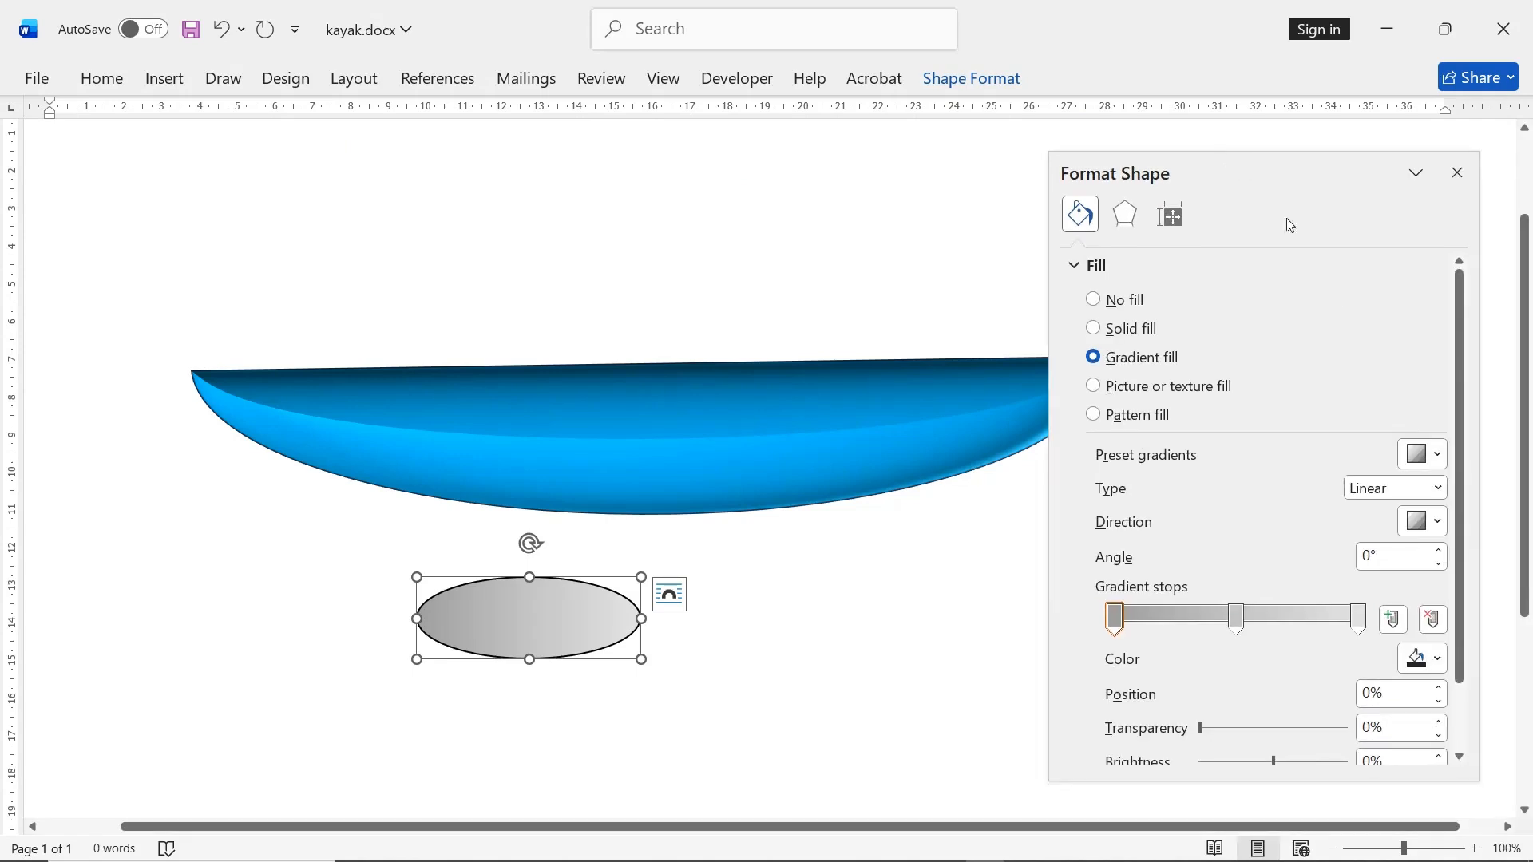
click(1441, 659)
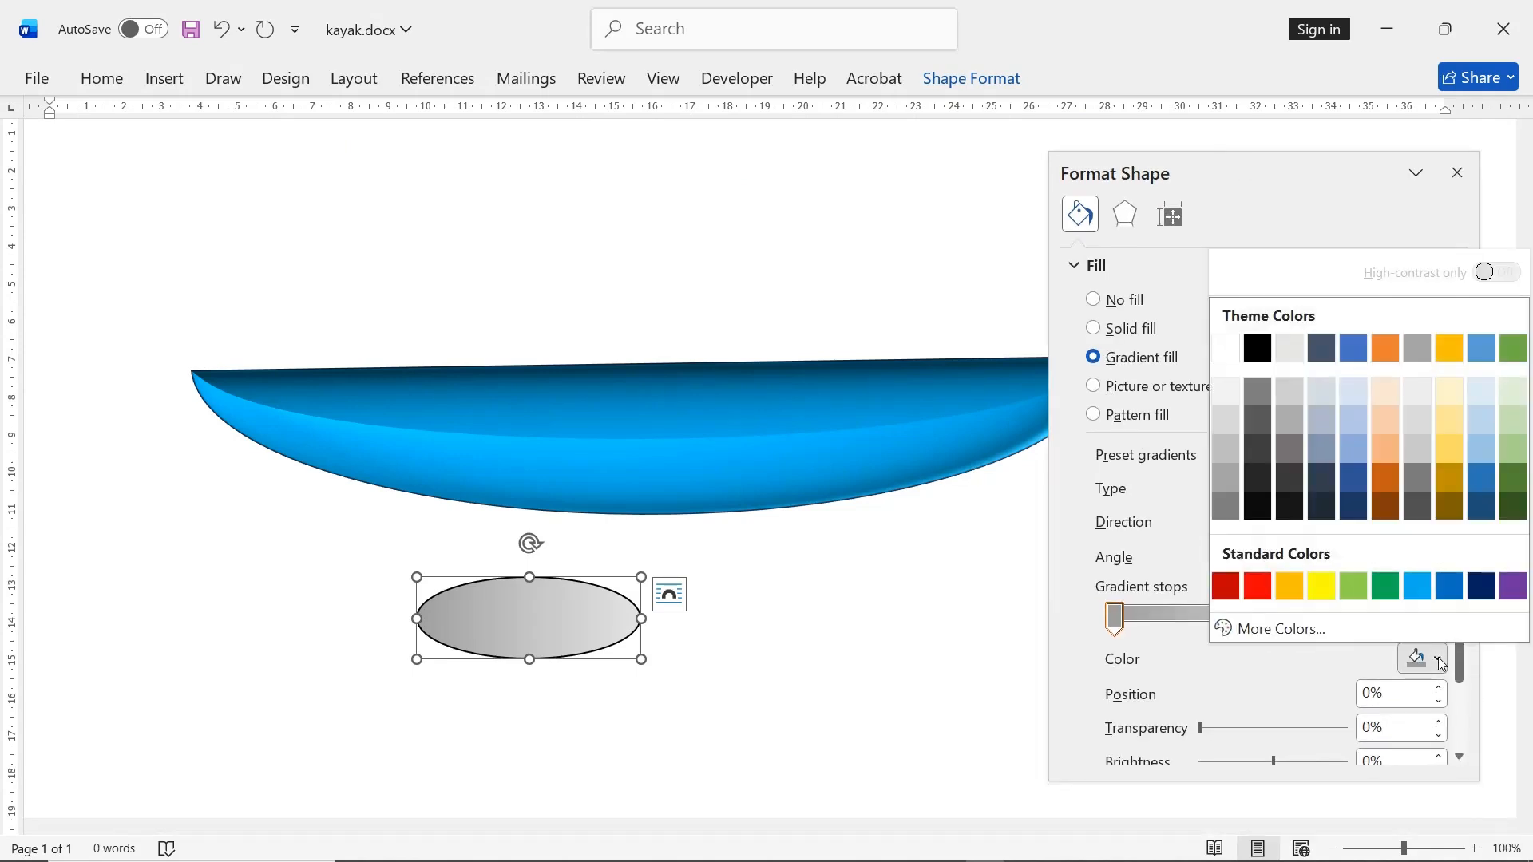
click(1258, 350)
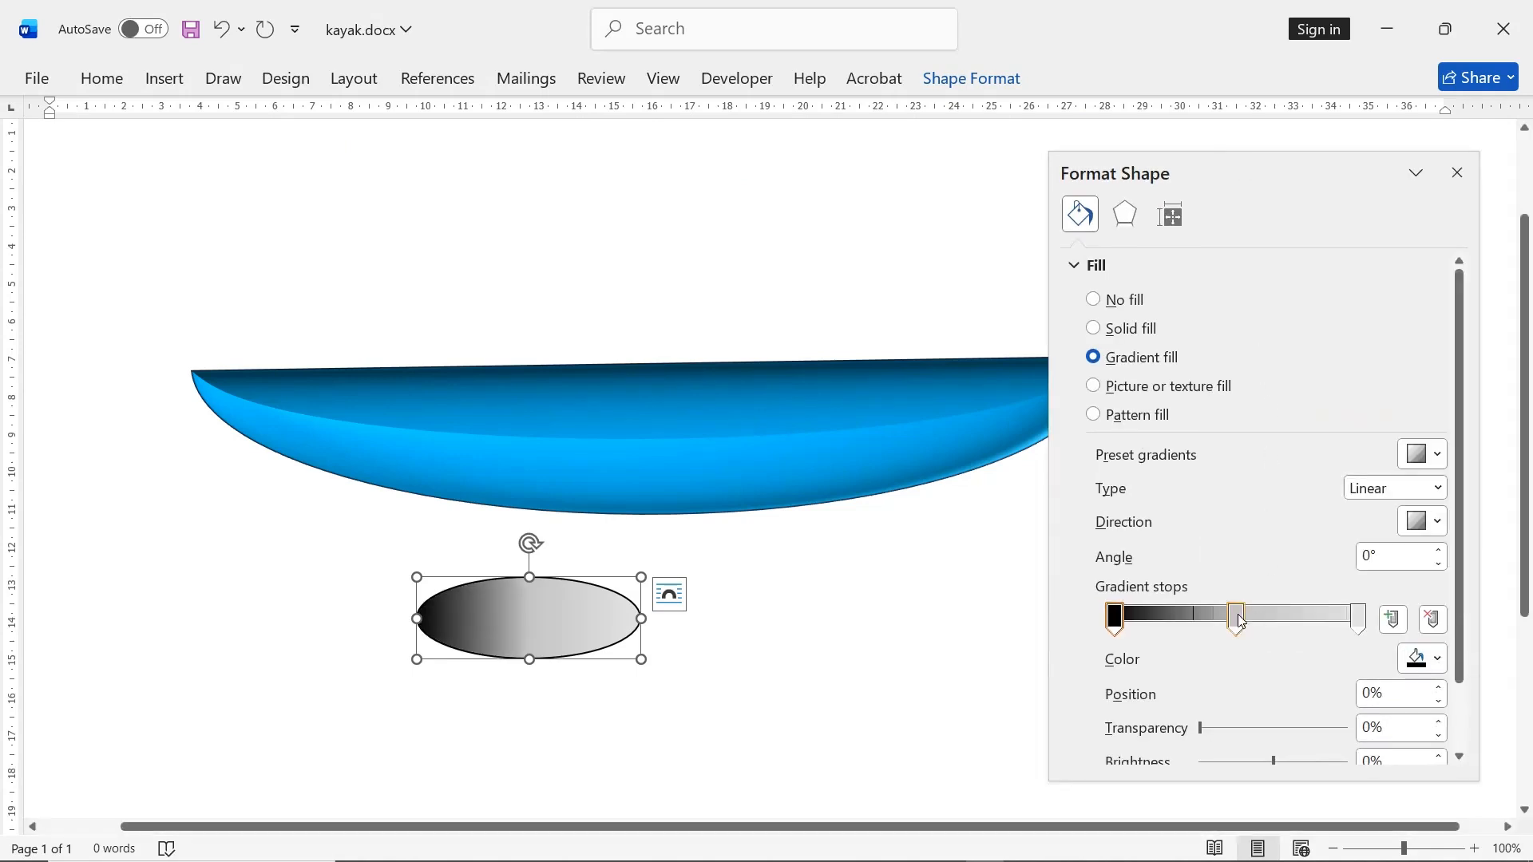
click(1358, 619)
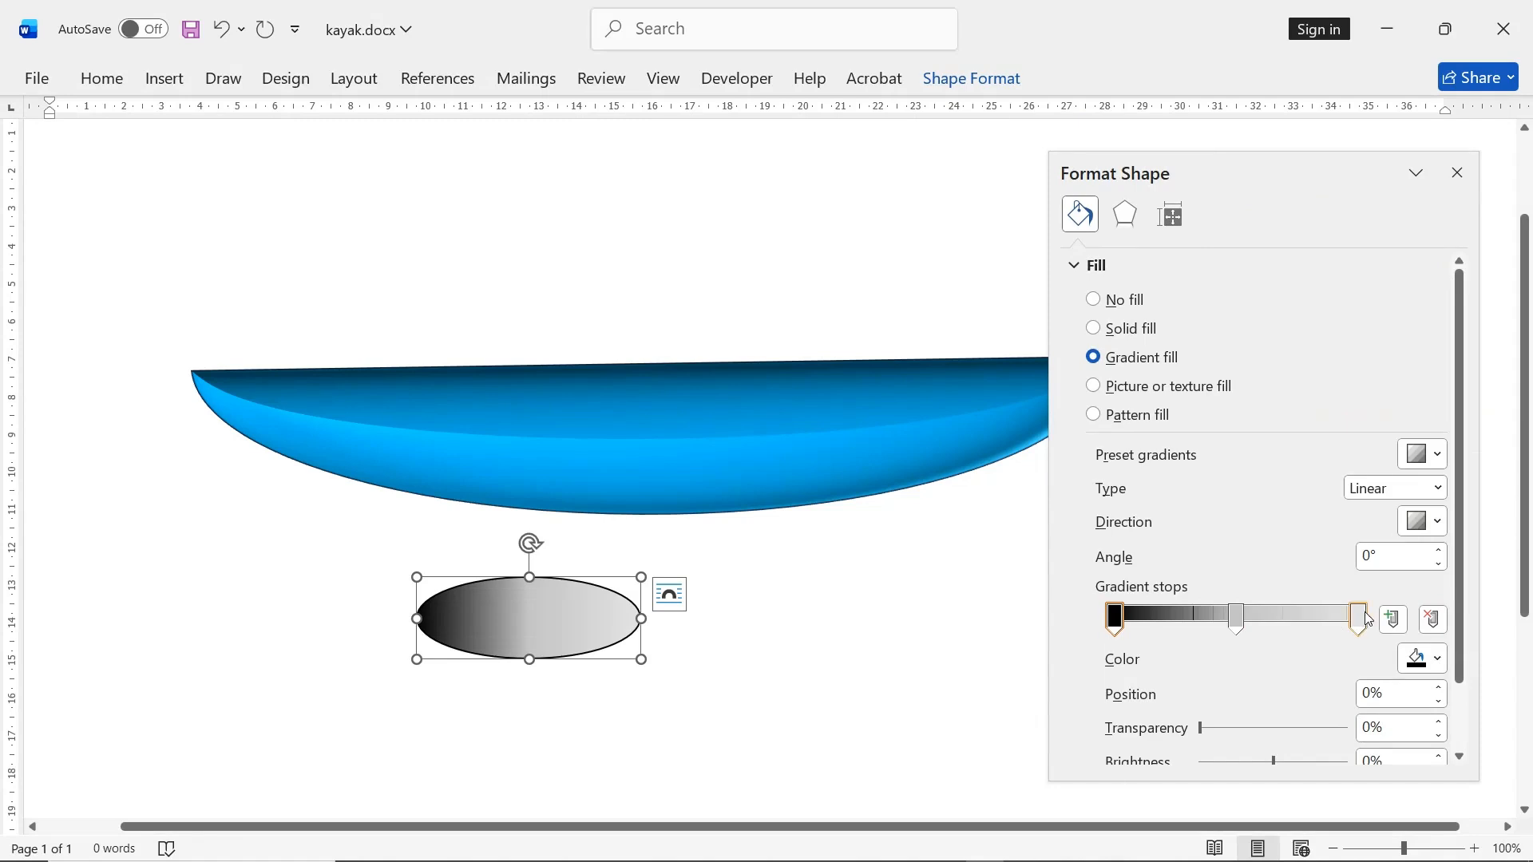
click(1437, 659)
click(1258, 349)
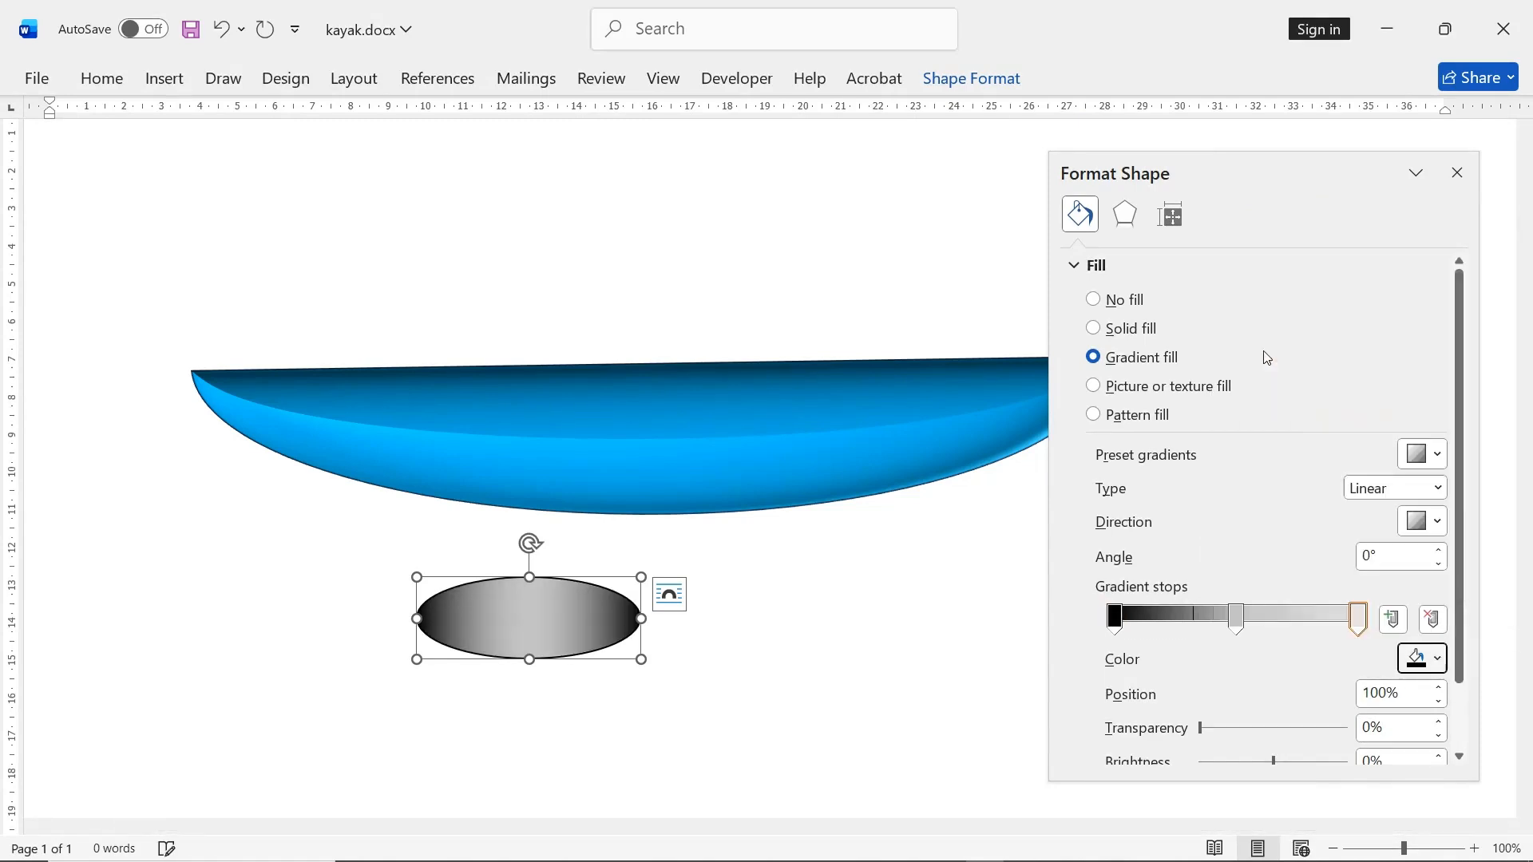
- Set the oval's middle gradient stop at 50% to dark grey, the theme black with 35% brightness
click(1236, 619)
click(1437, 658)
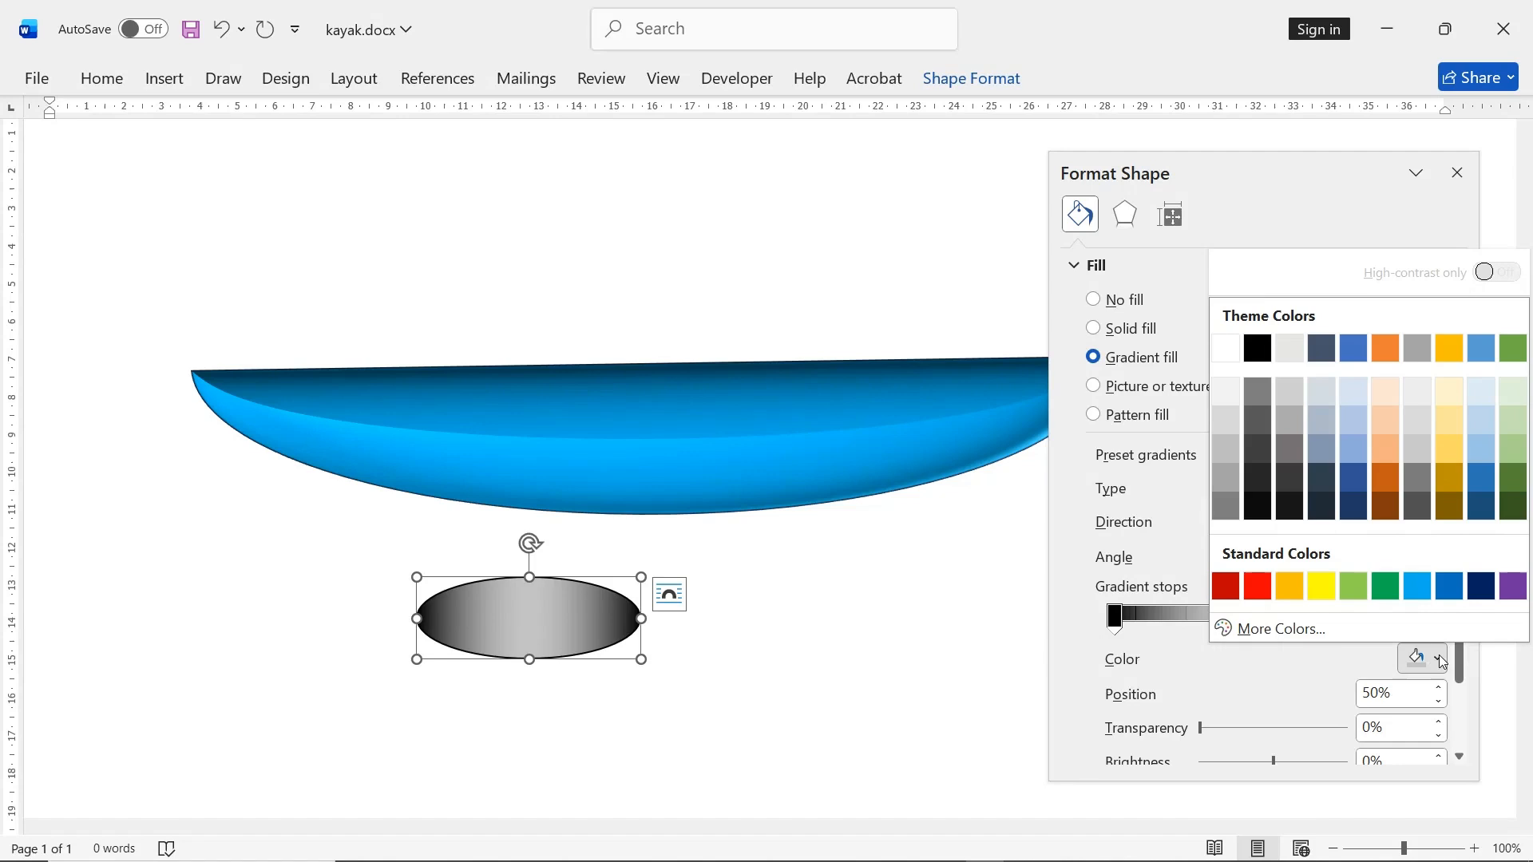
click(1260, 456)
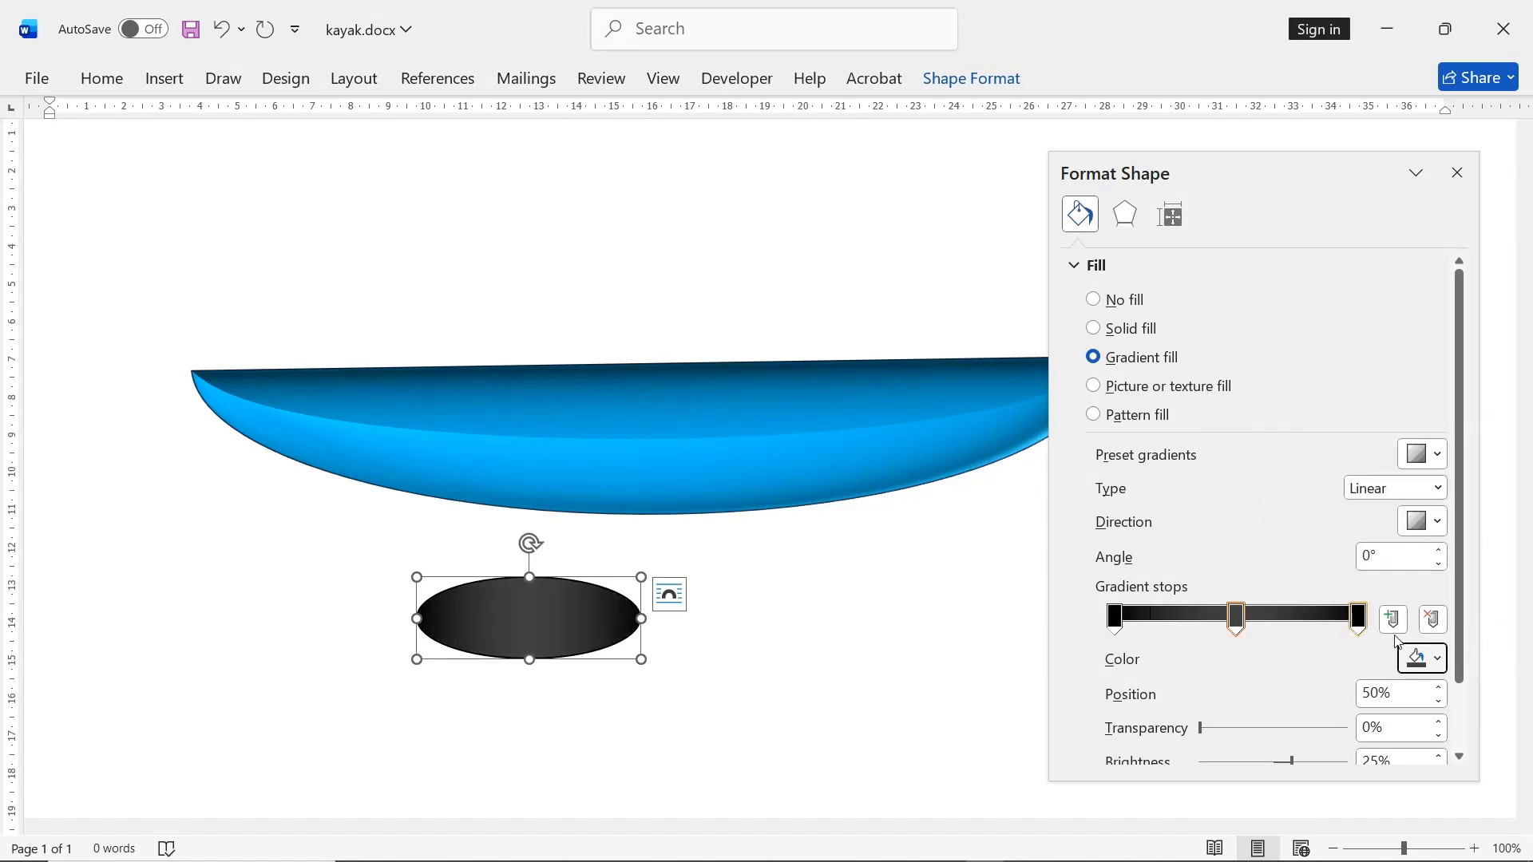
click(1437, 659)
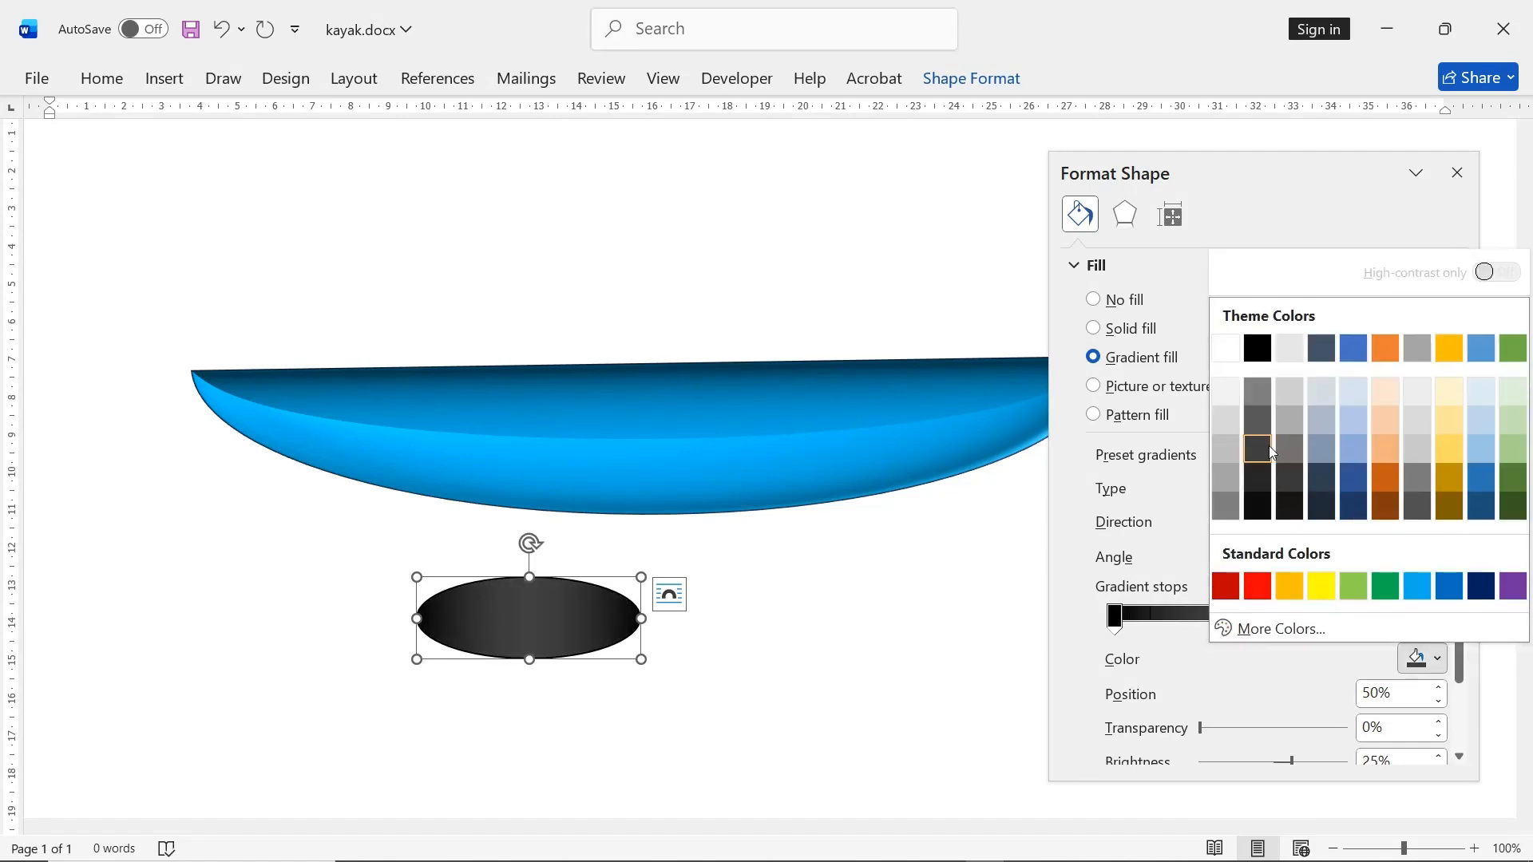
click(1257, 421)
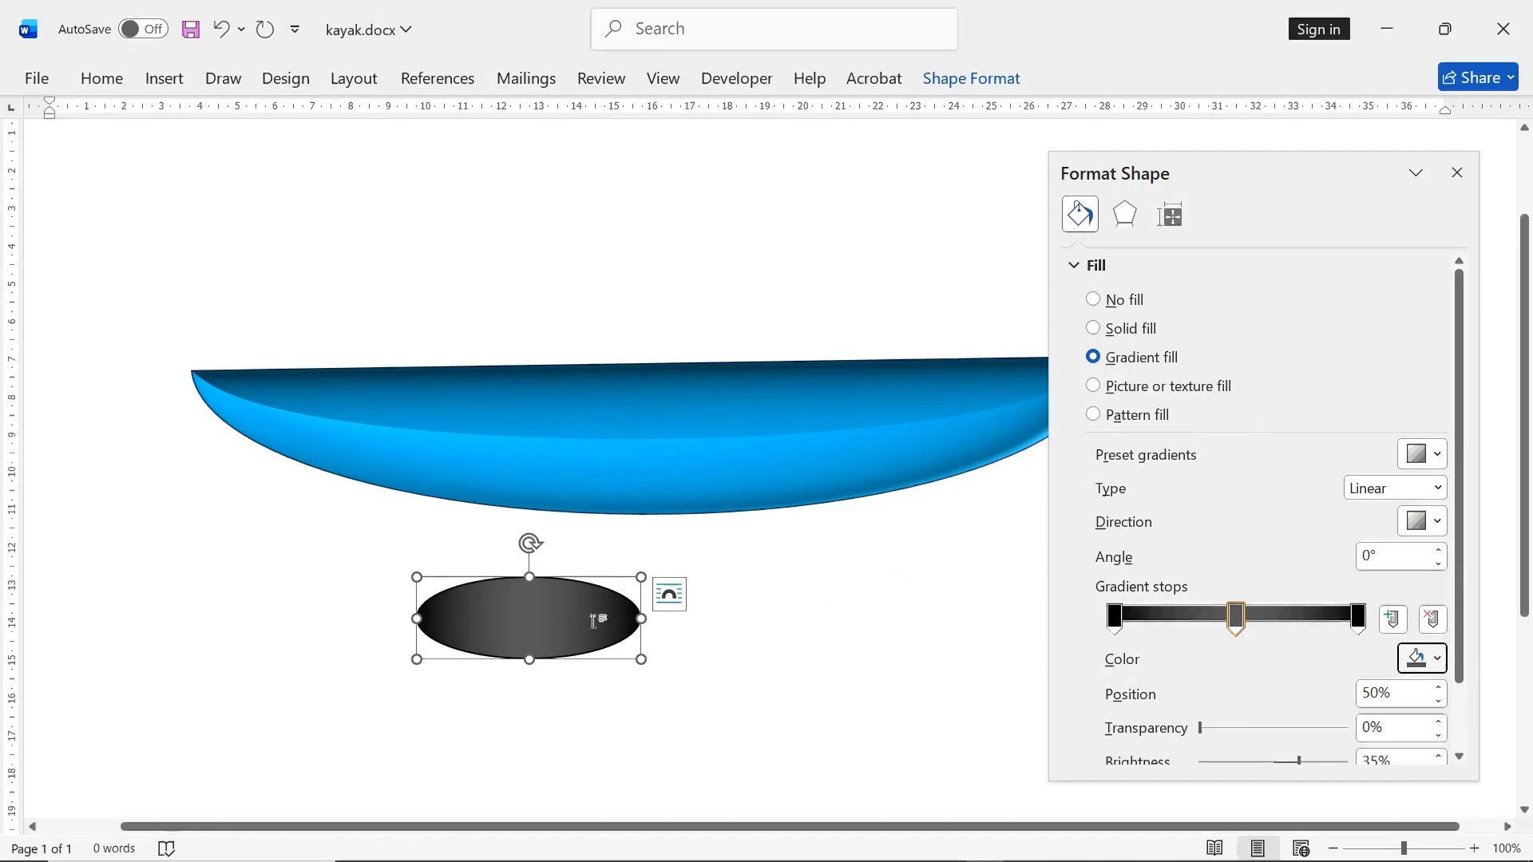
- Place the oval at the middle of the hull just below its top edge and make it slightly smaller
drag(522, 628, 654, 442)
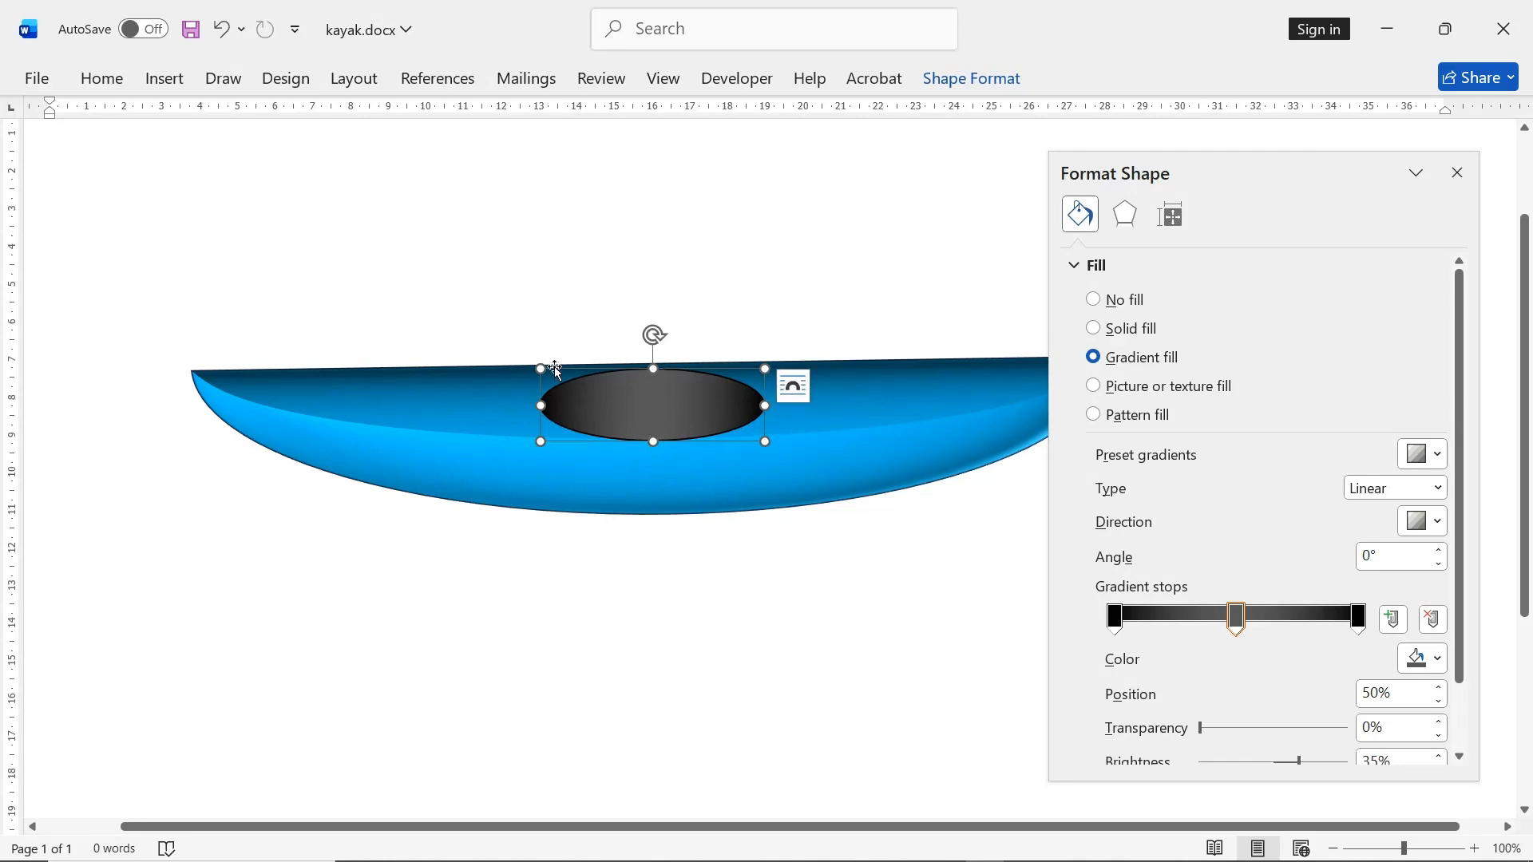
drag(540, 368, 643, 399)
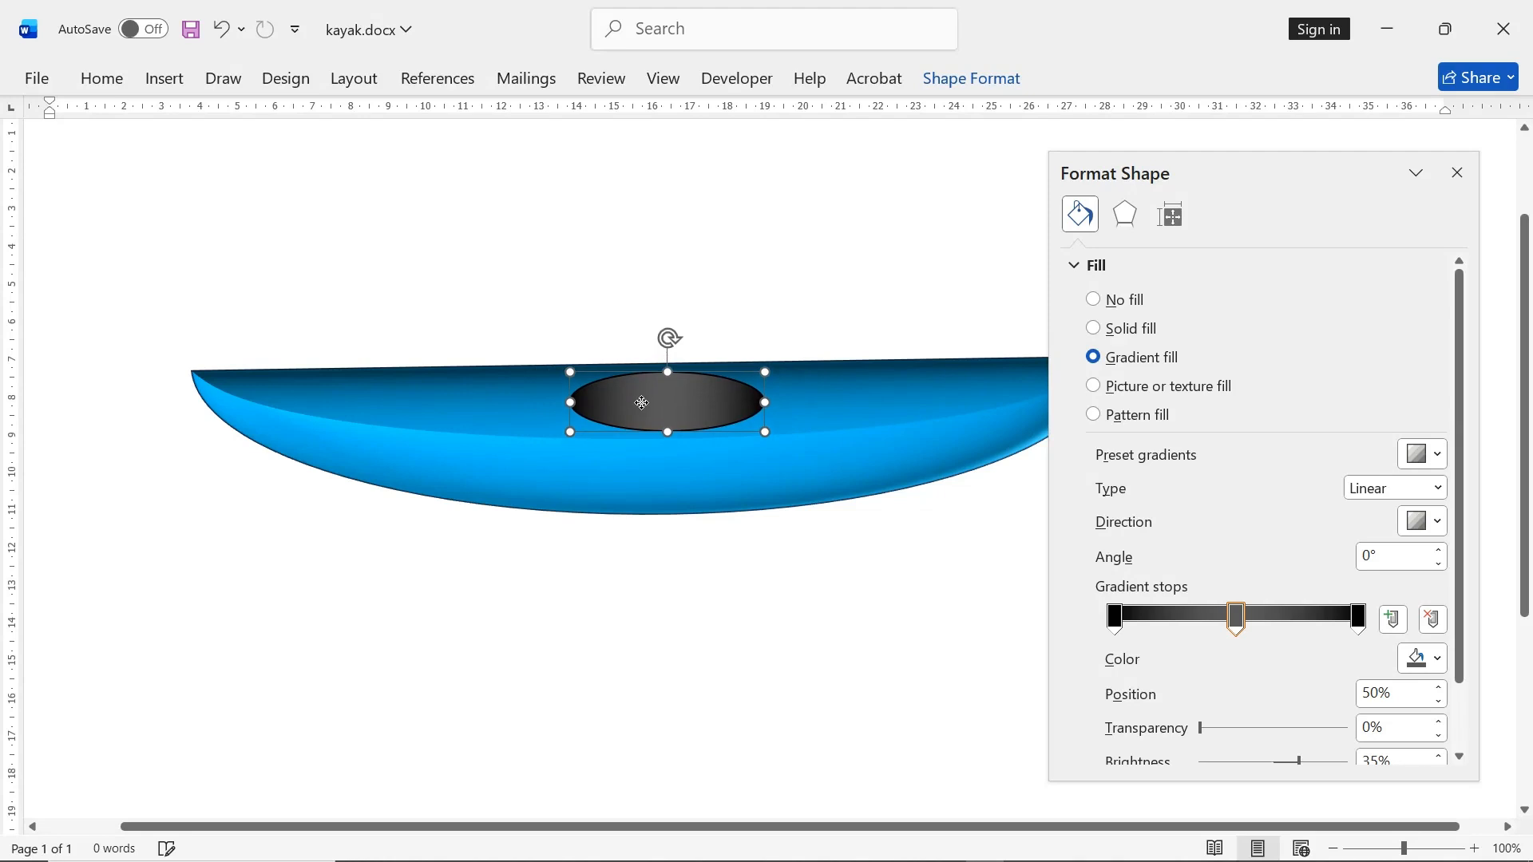
click(795, 576)
- Draw a wide, flat donut shape below the hull for the cockpit rim
click(164, 77)
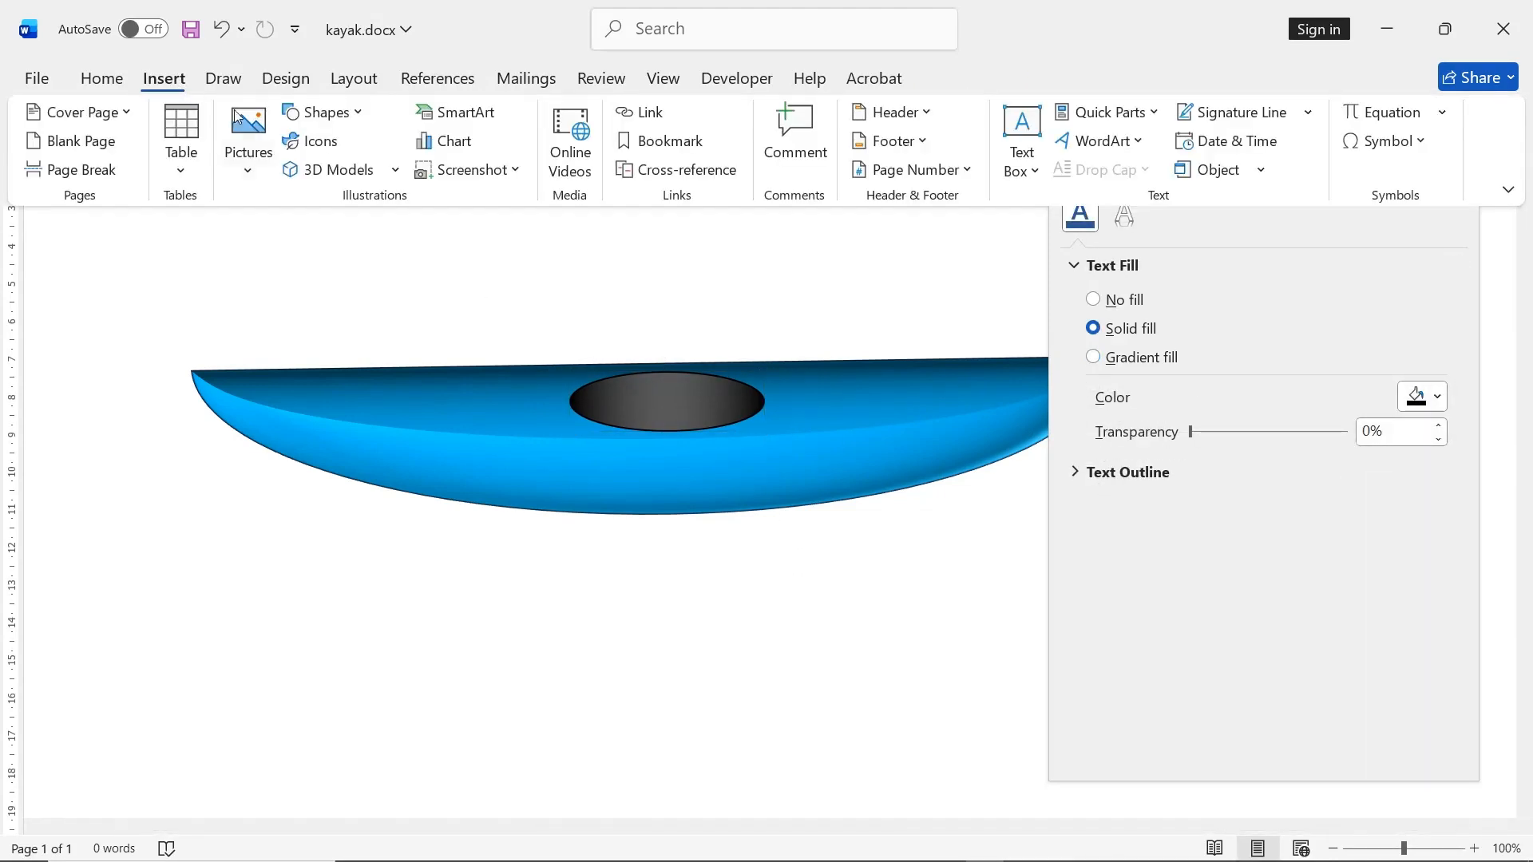
click(324, 114)
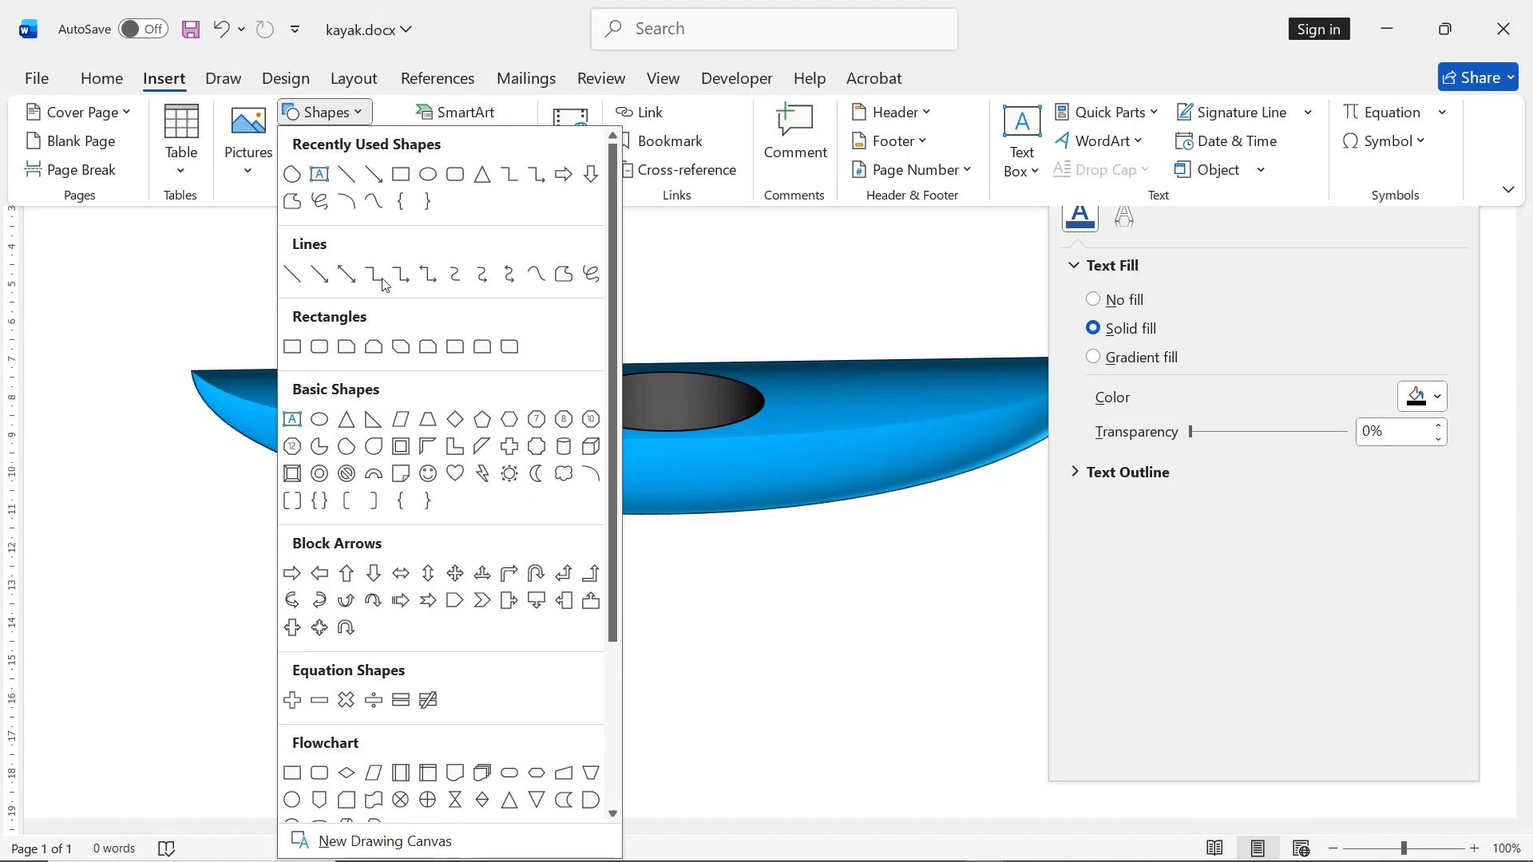
click(319, 474)
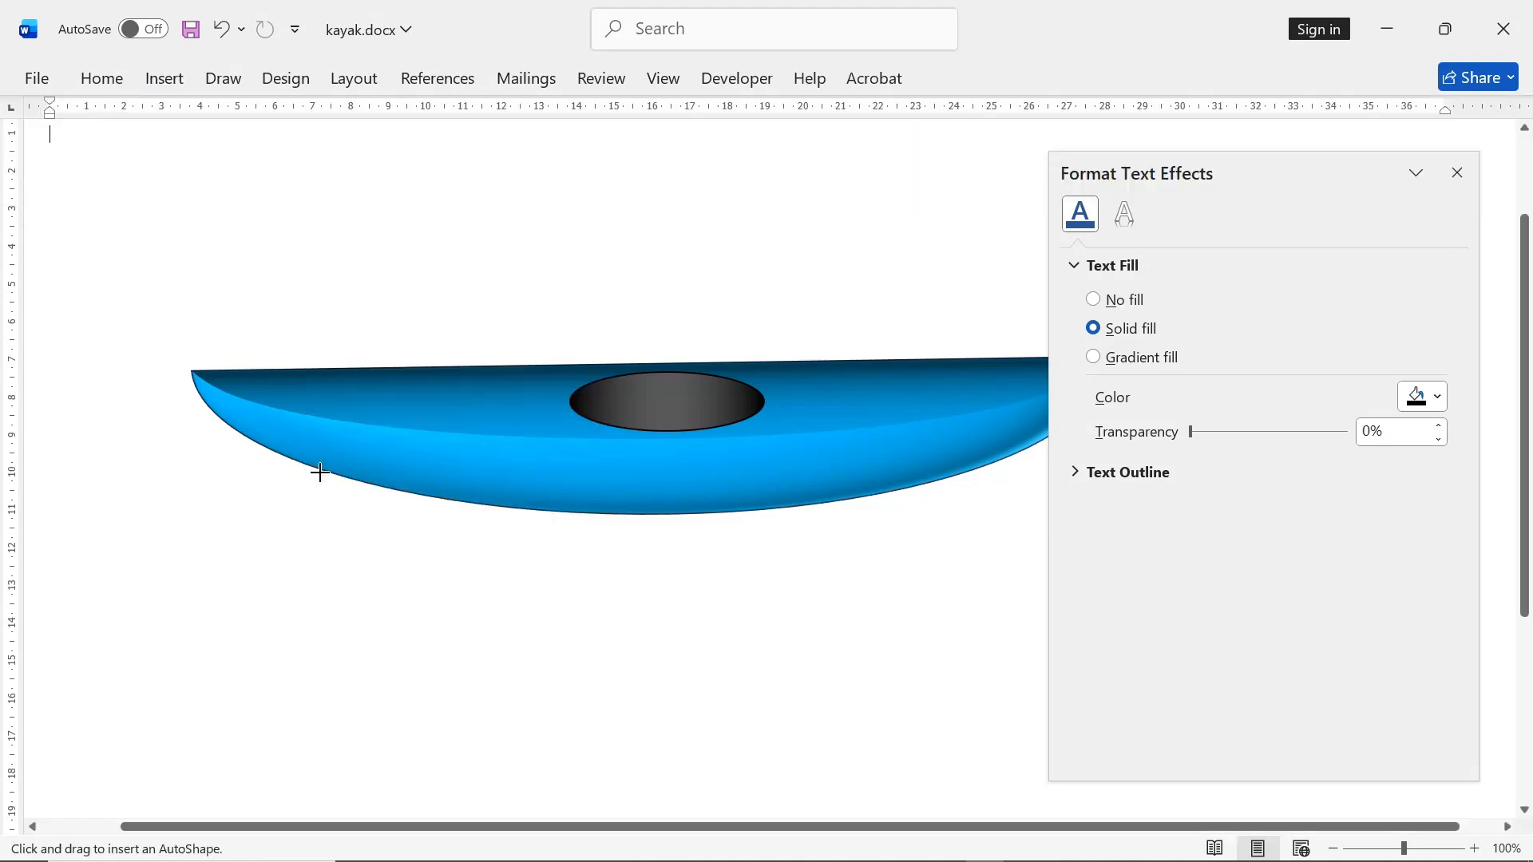
drag(509, 590, 716, 648)
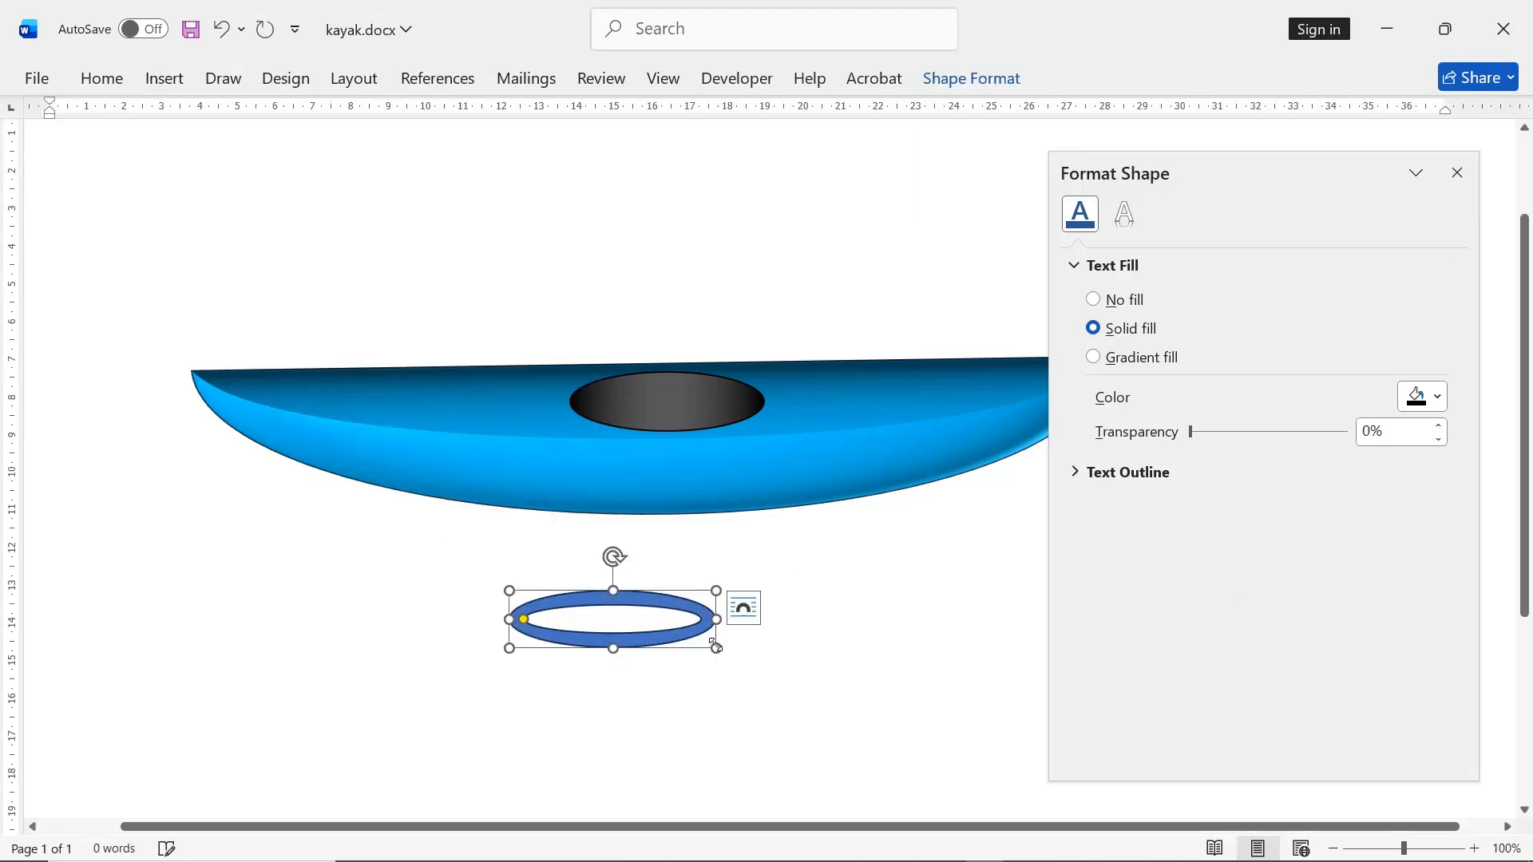
- Fill the donut with the darkest shade of the theme's light blue
click(1436, 455)
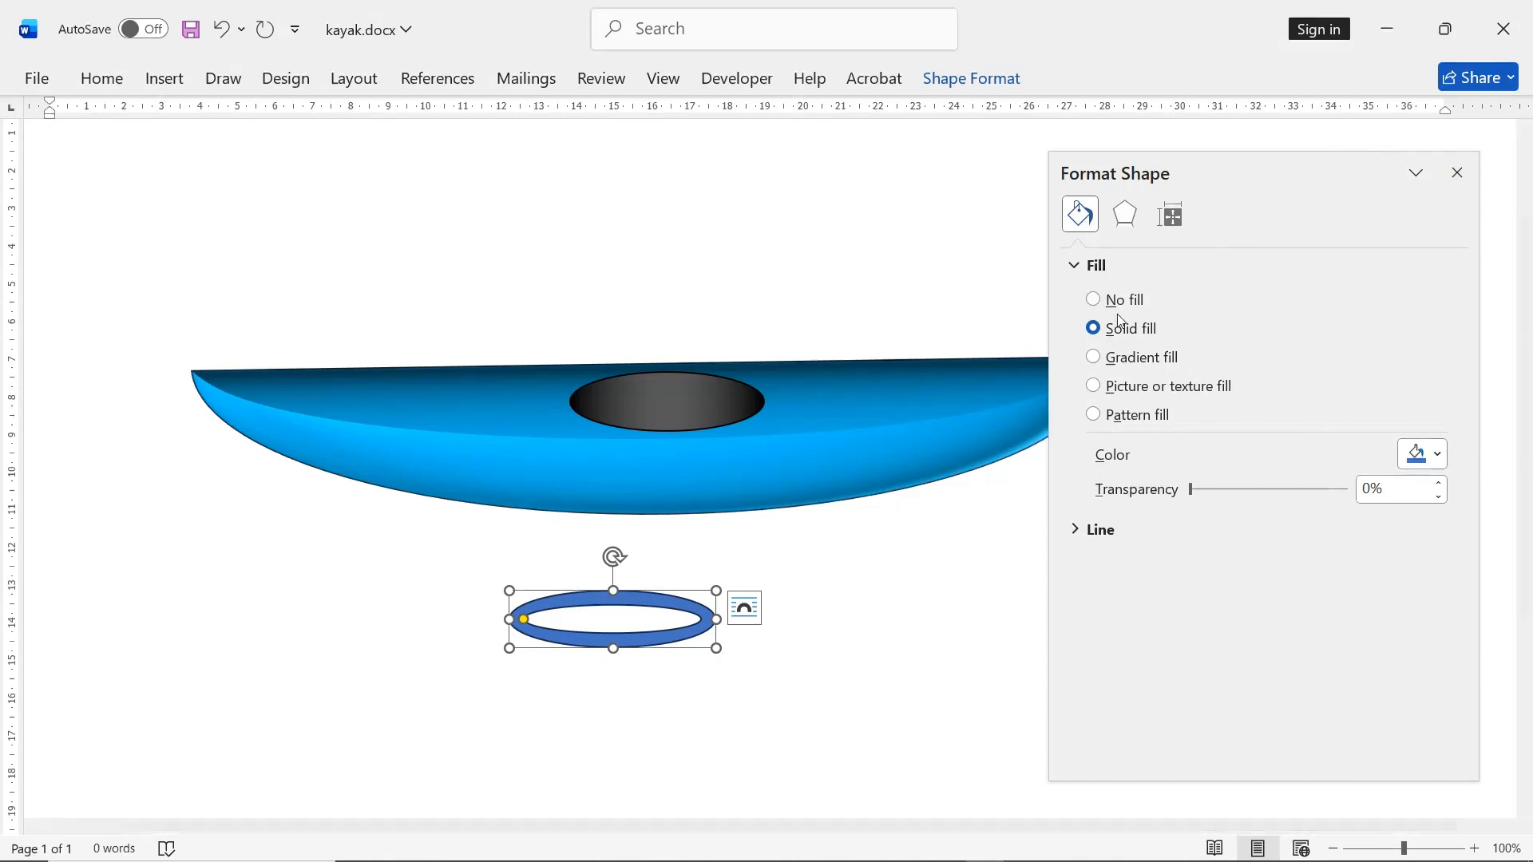
click(1428, 454)
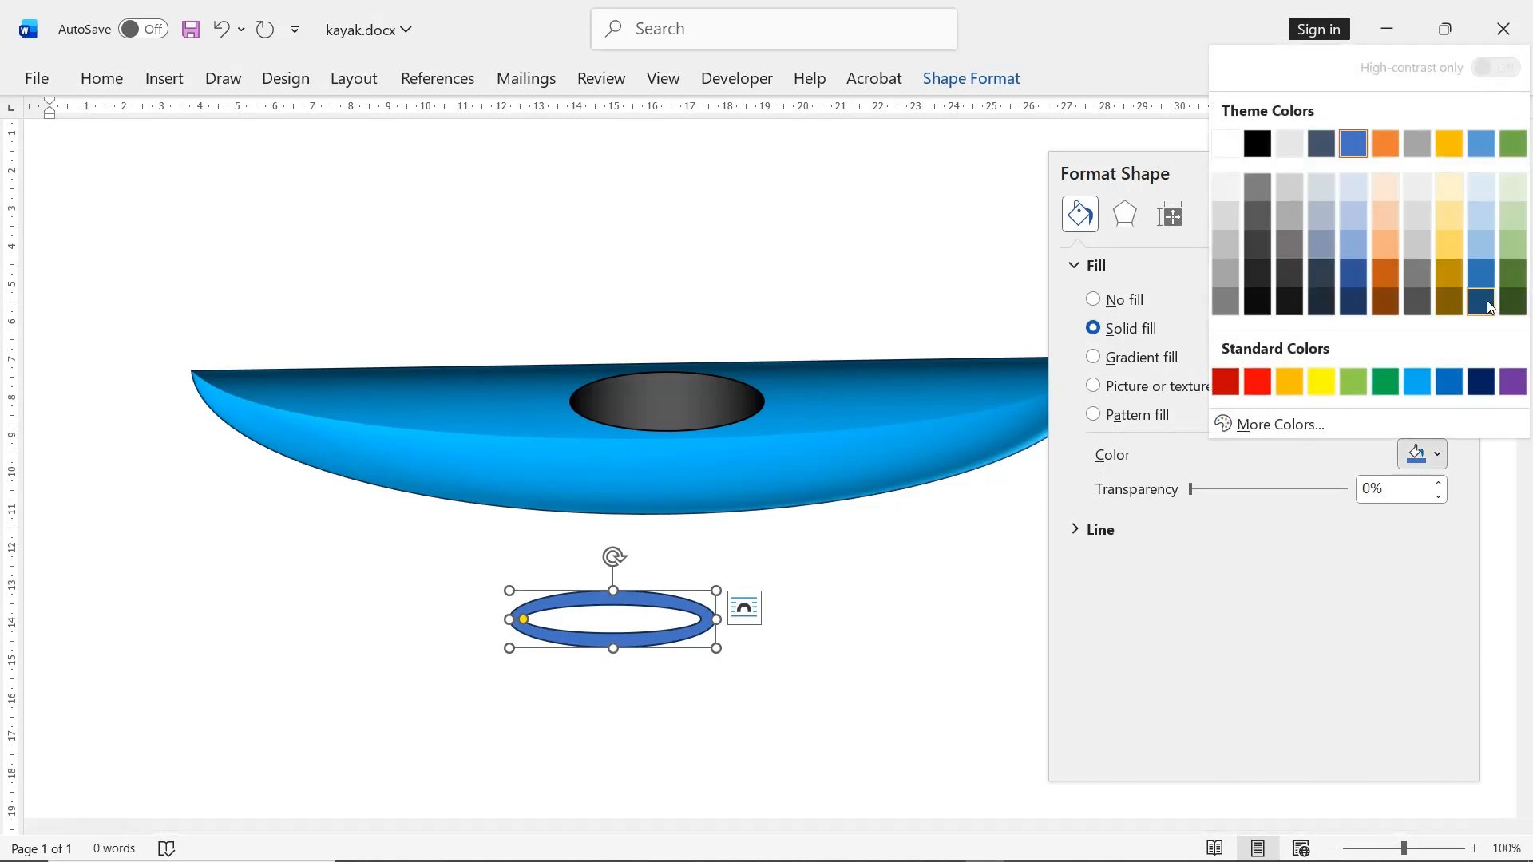
click(1484, 300)
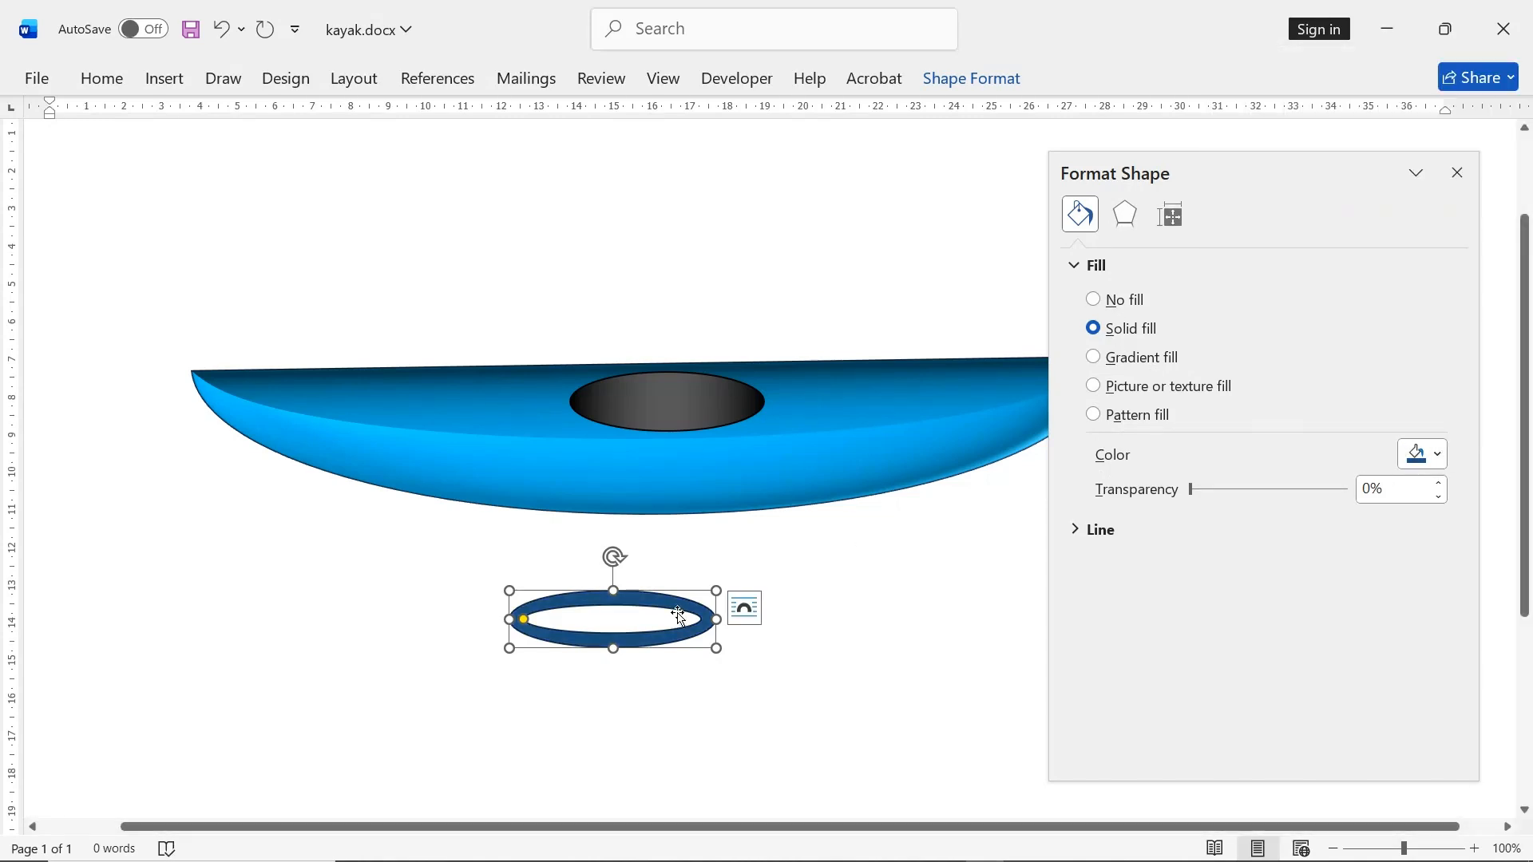
- Fit the donut around the cockpit oval on the hull, making it taller, and close the formatting pane
drag(666, 588, 702, 493)
key(ctrl+z)
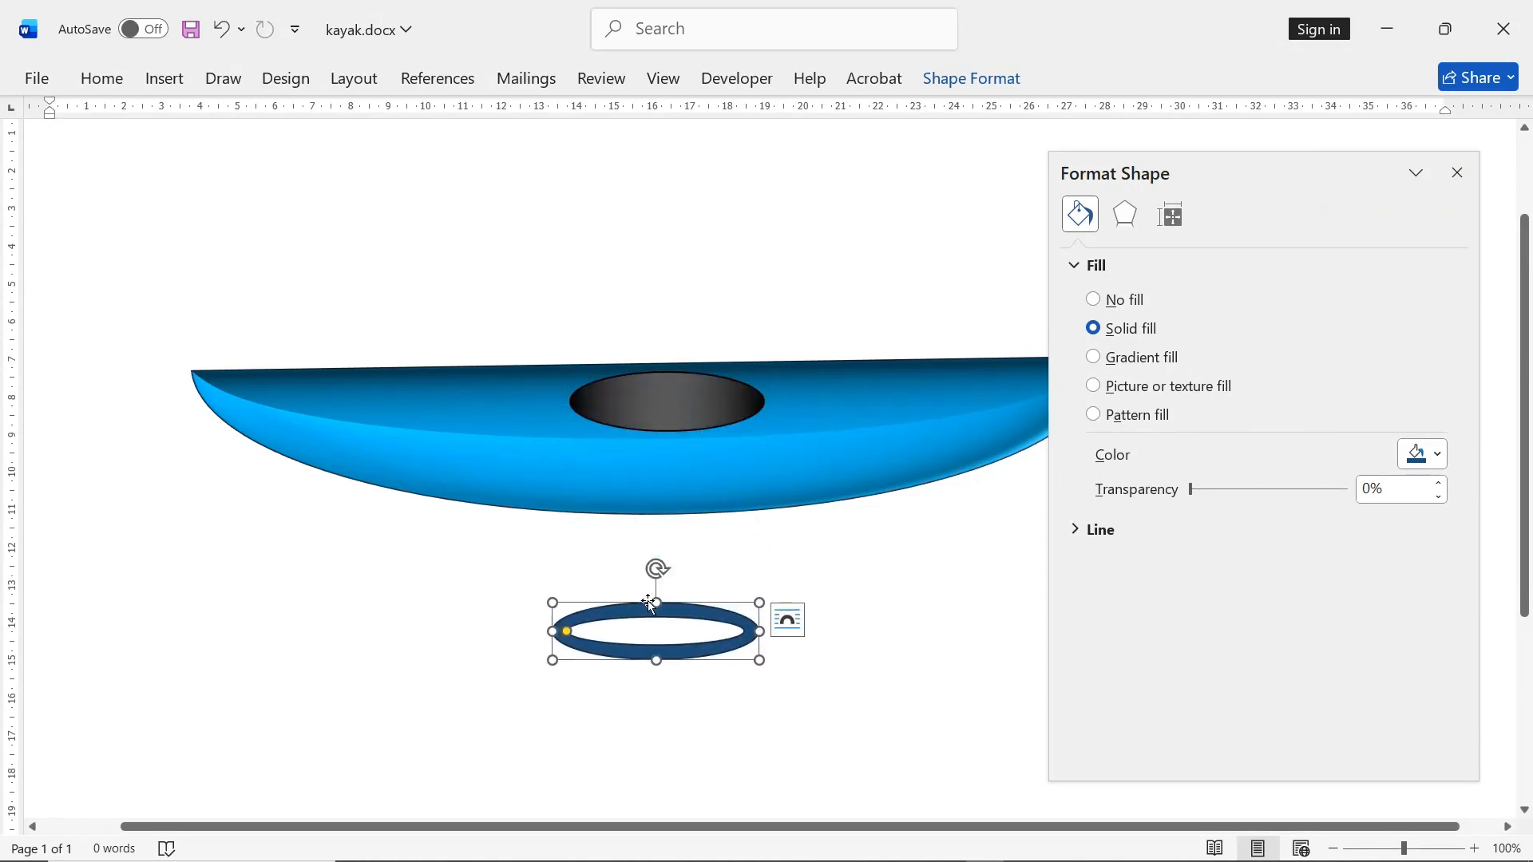
drag(673, 595, 683, 375)
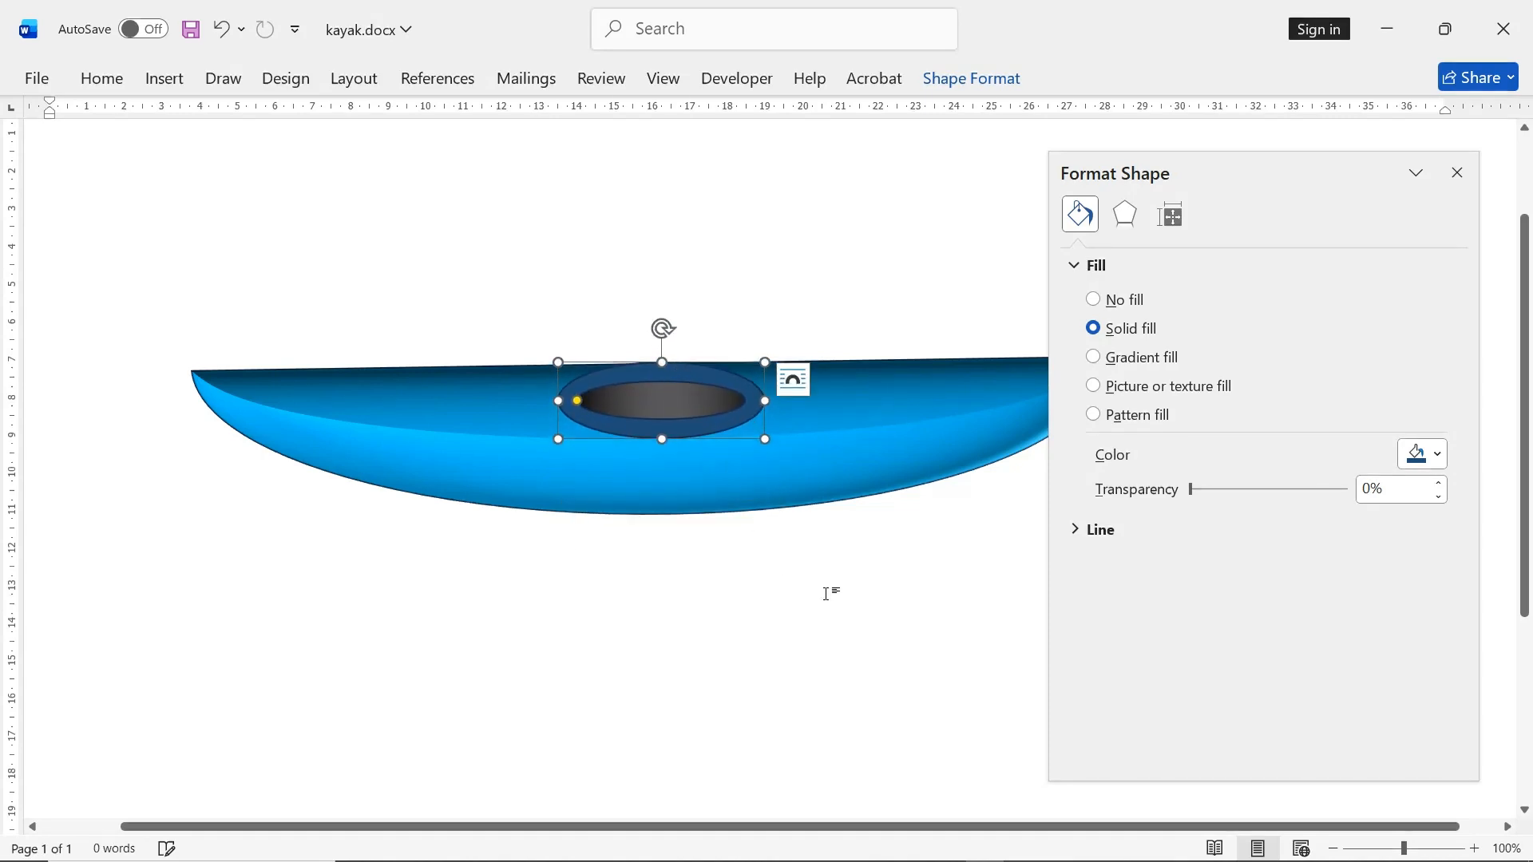
click(1457, 174)
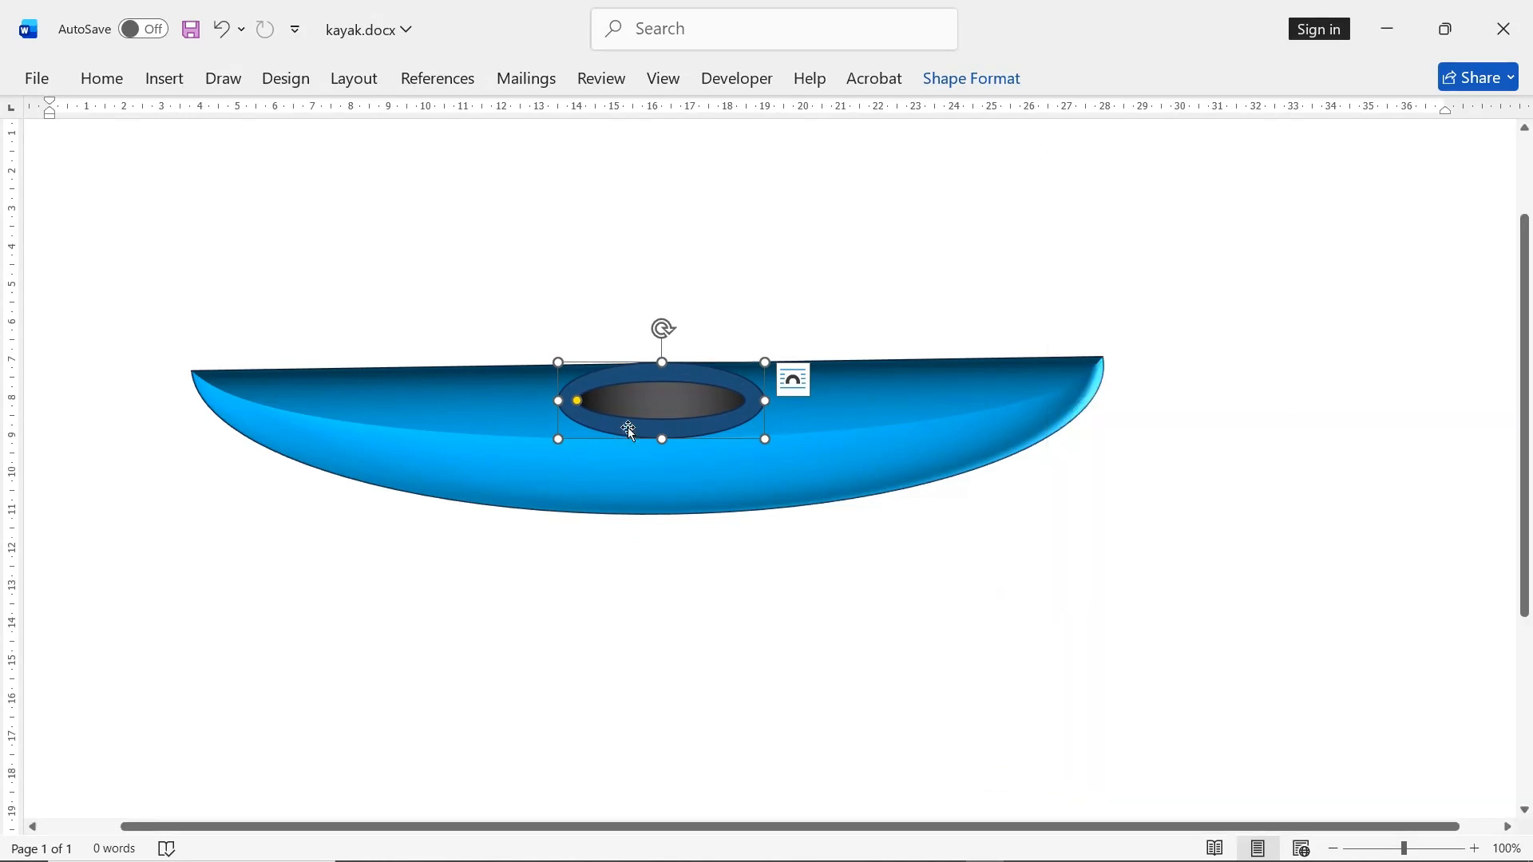
- Select the hull, the cockpit oval and the donut rim together and group them into one kayak object
shift+click(483, 422)
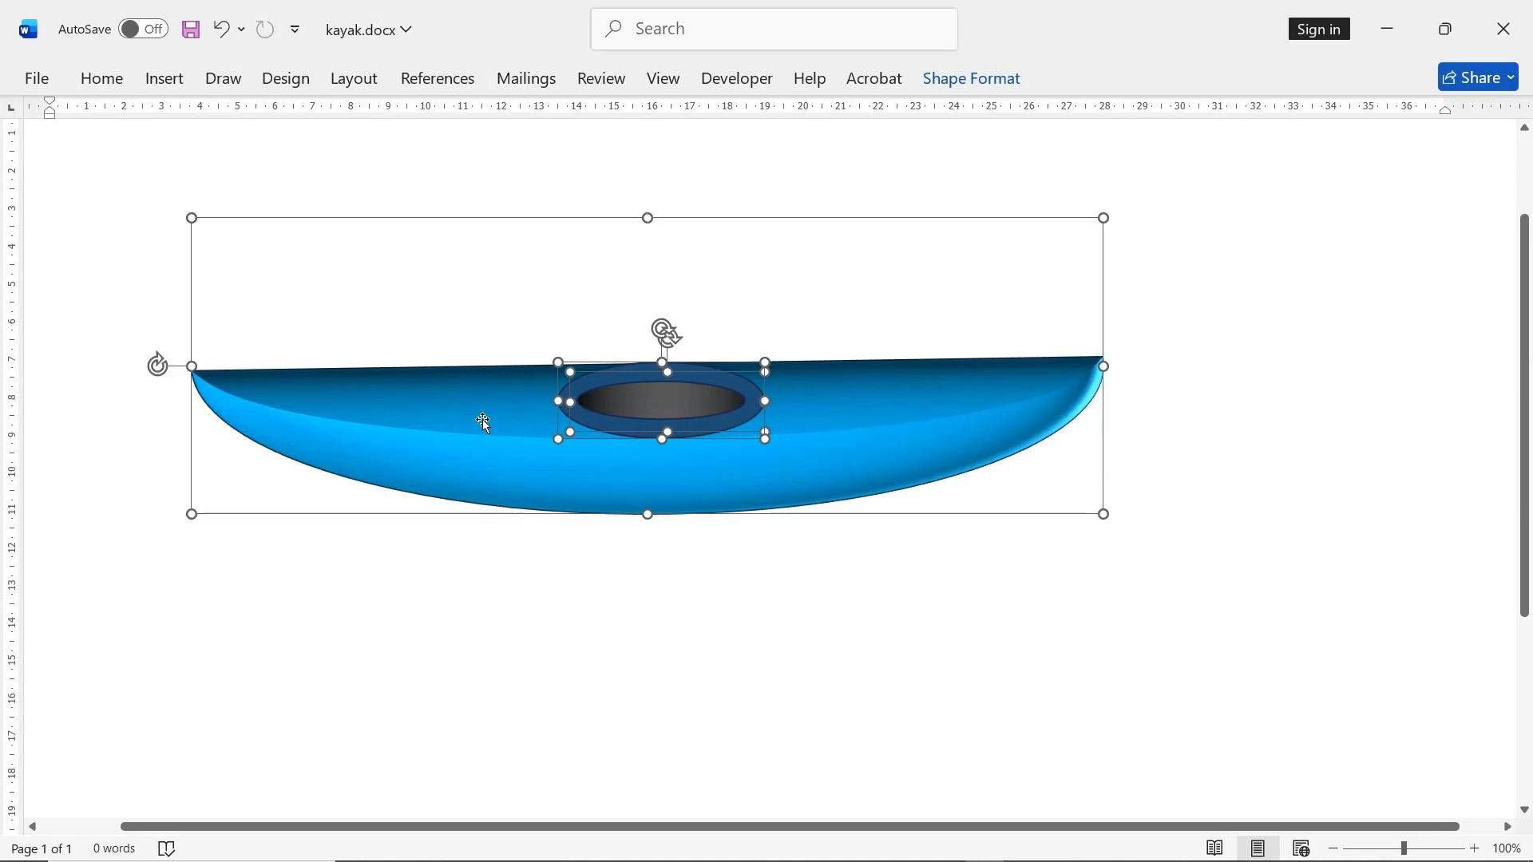
click(984, 80)
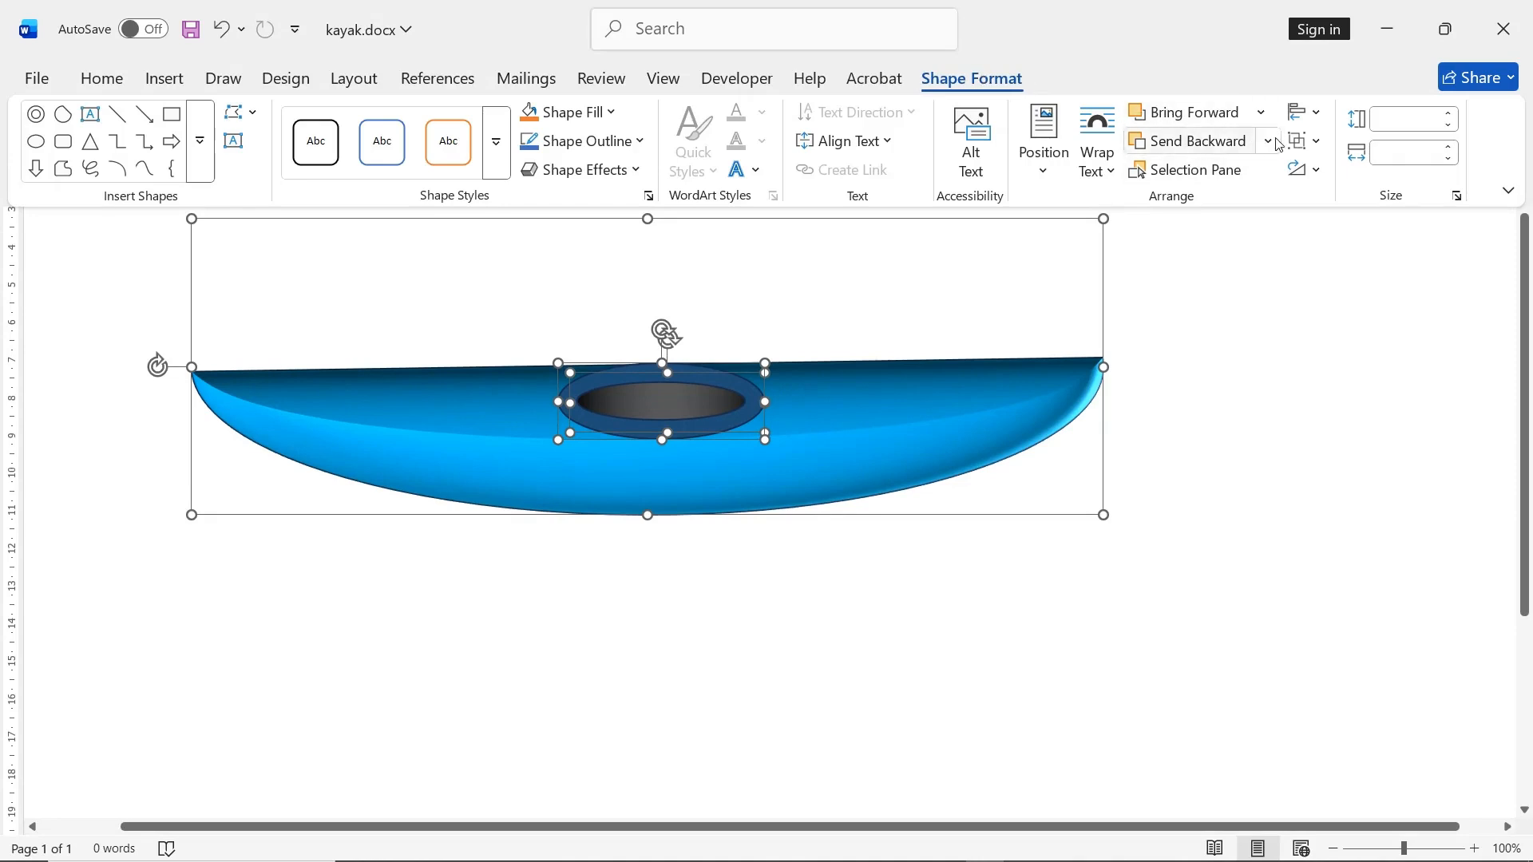
click(1316, 141)
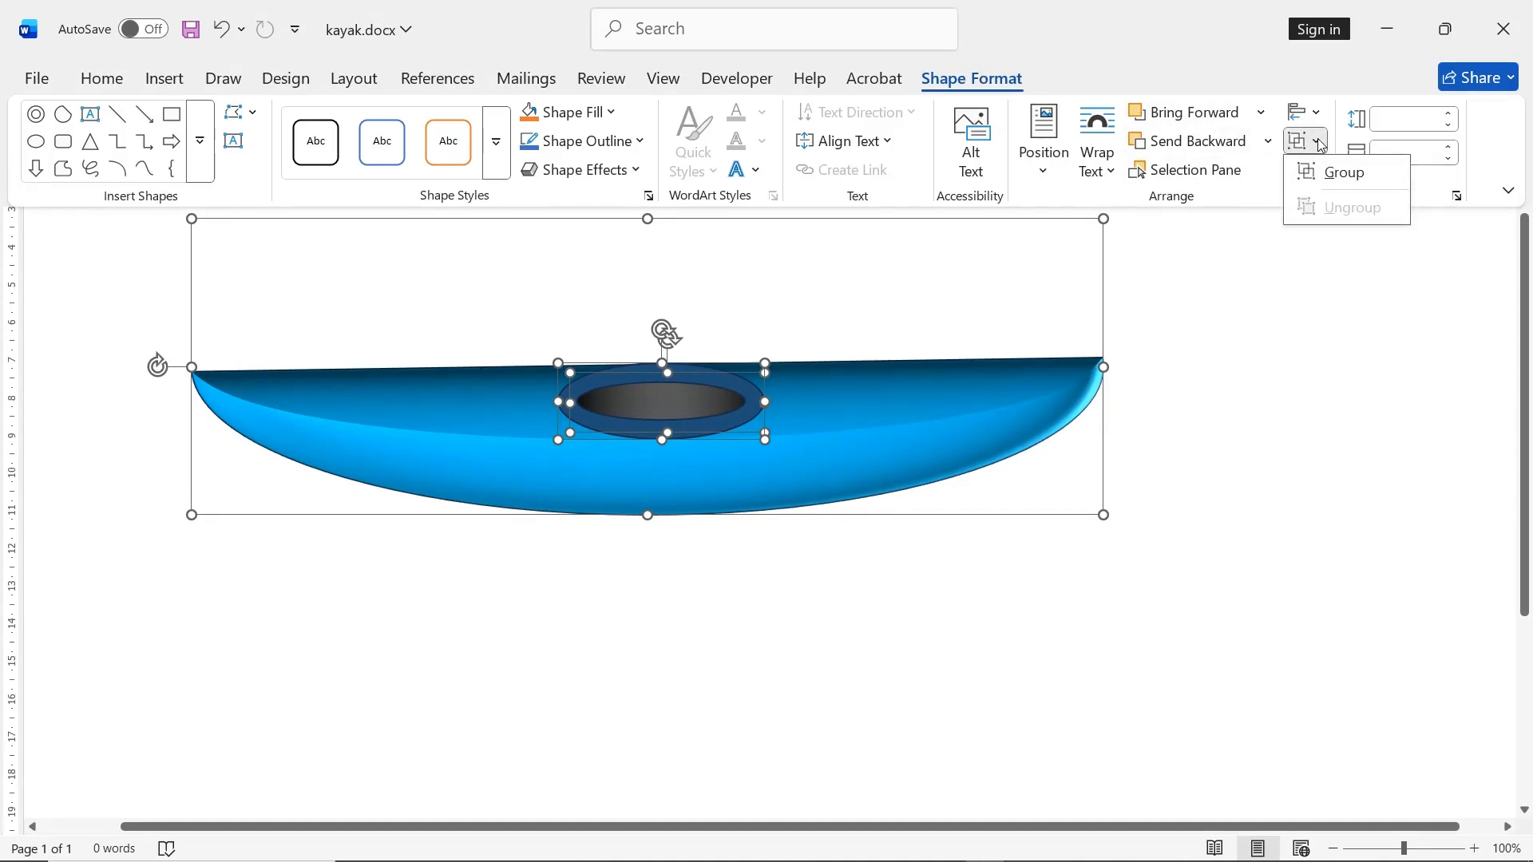
click(1338, 172)
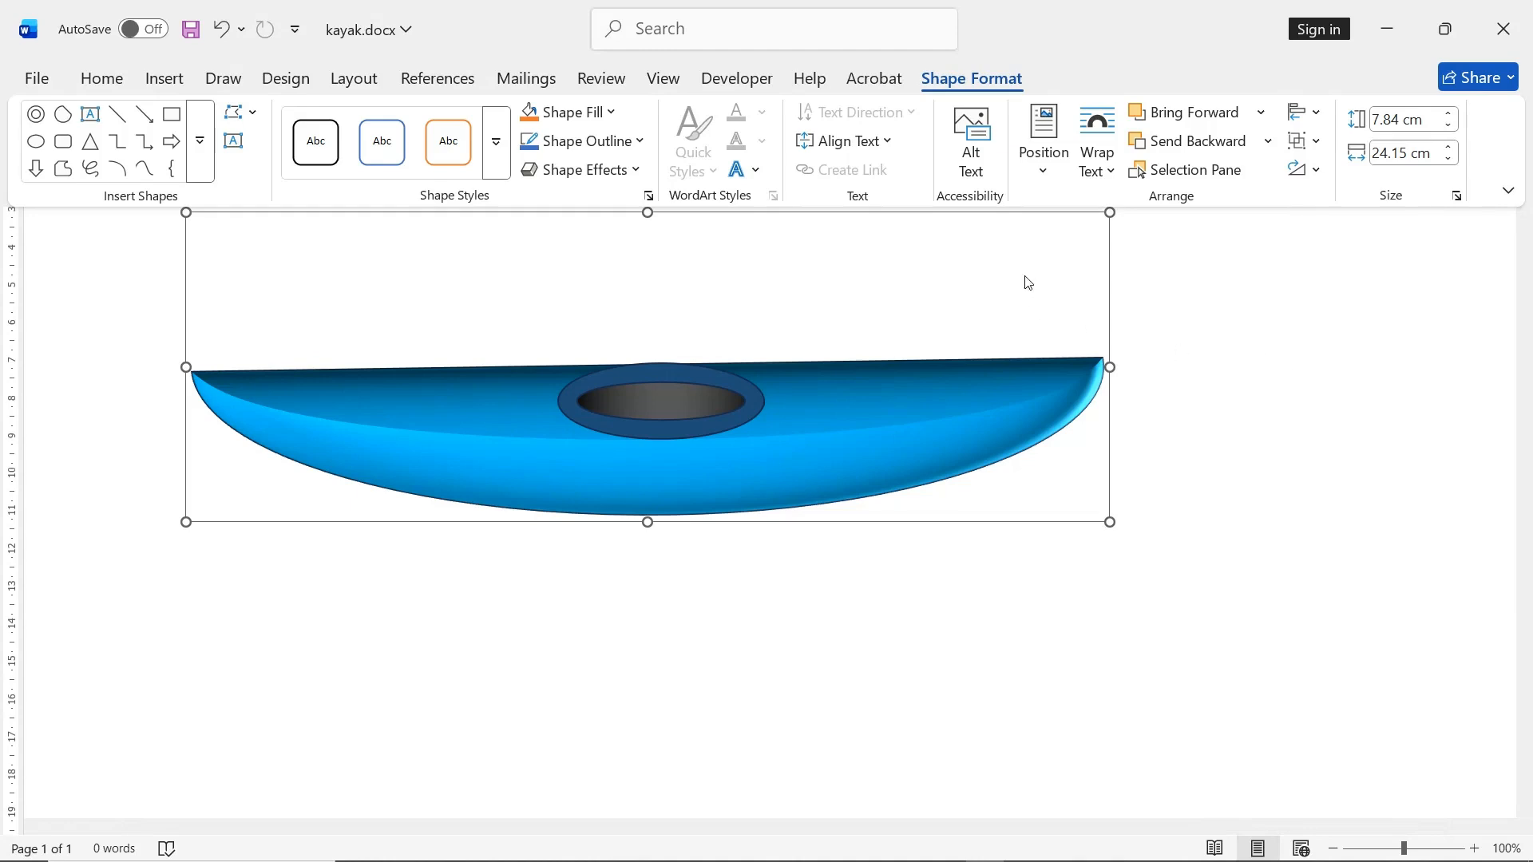
- Set the grouped kayak's layout to Fix position on page, move it about 2 cm down the page and deselect it
click(1100, 275)
click(1132, 237)
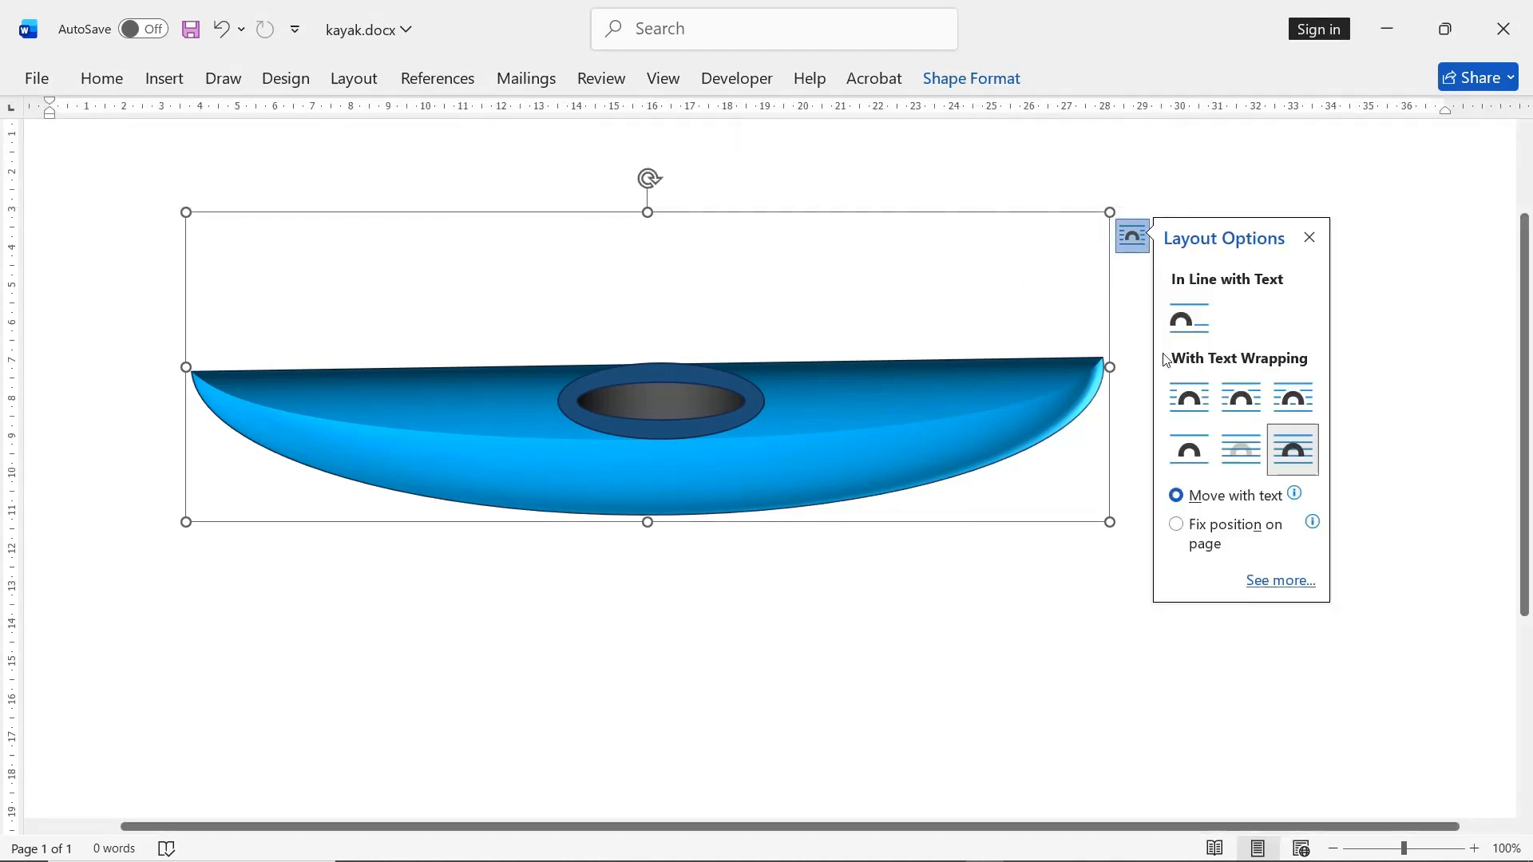
click(1222, 541)
click(1137, 426)
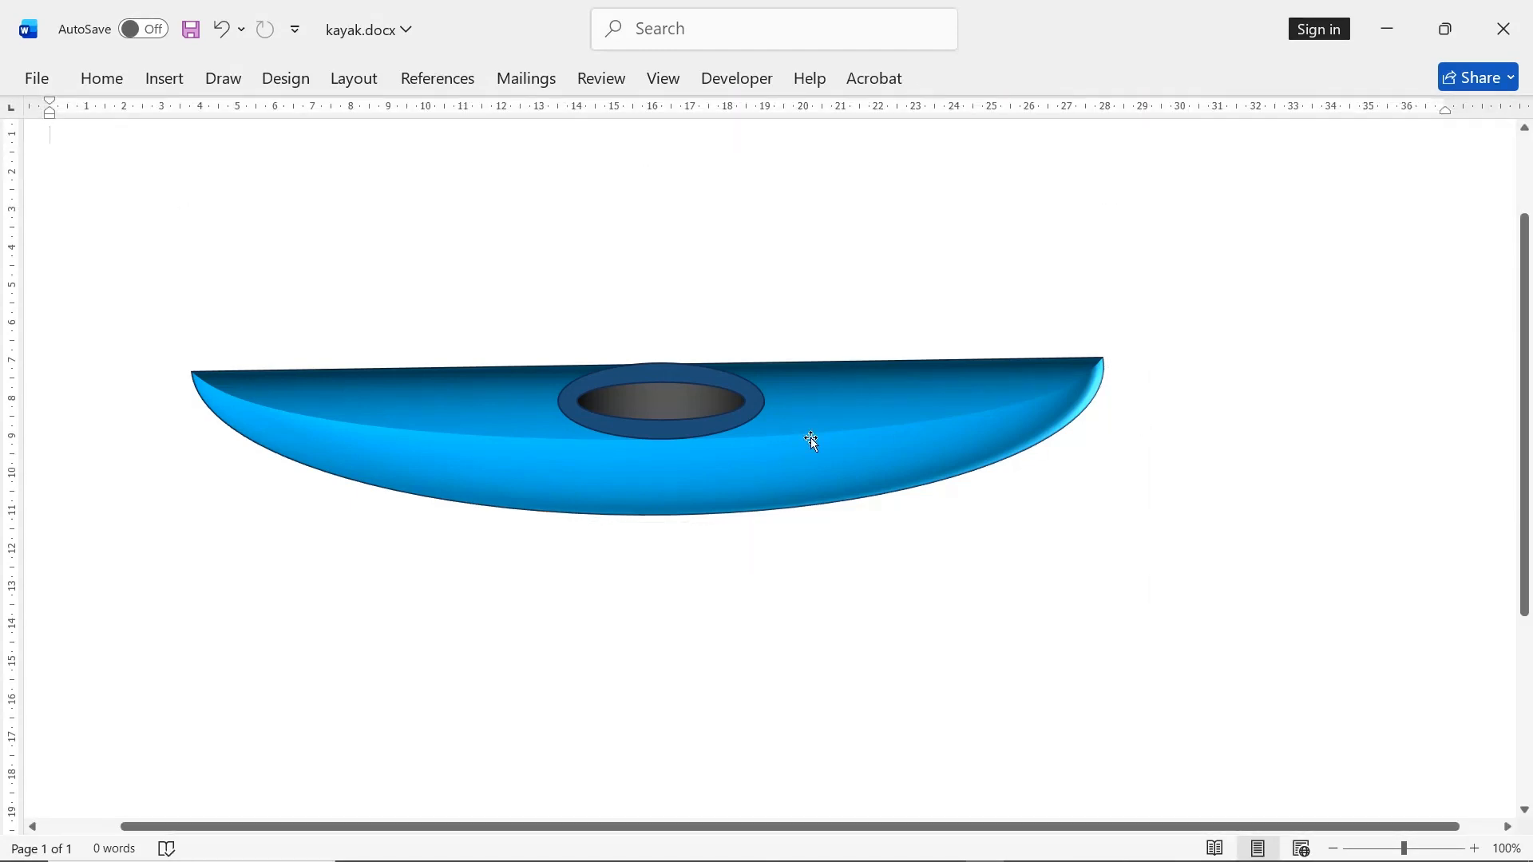
drag(810, 437, 826, 510)
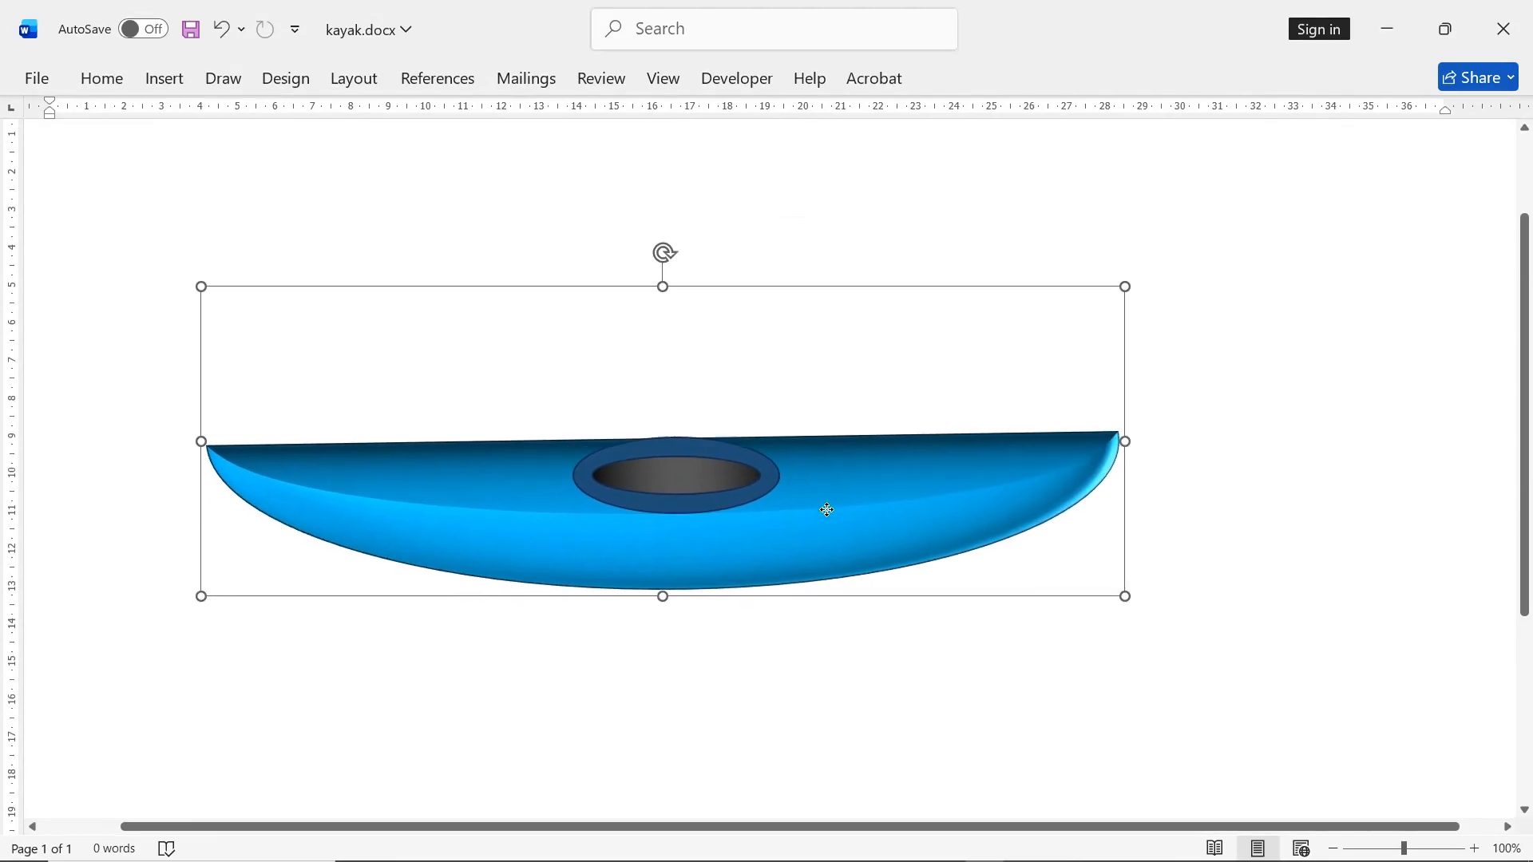
click(1274, 515)
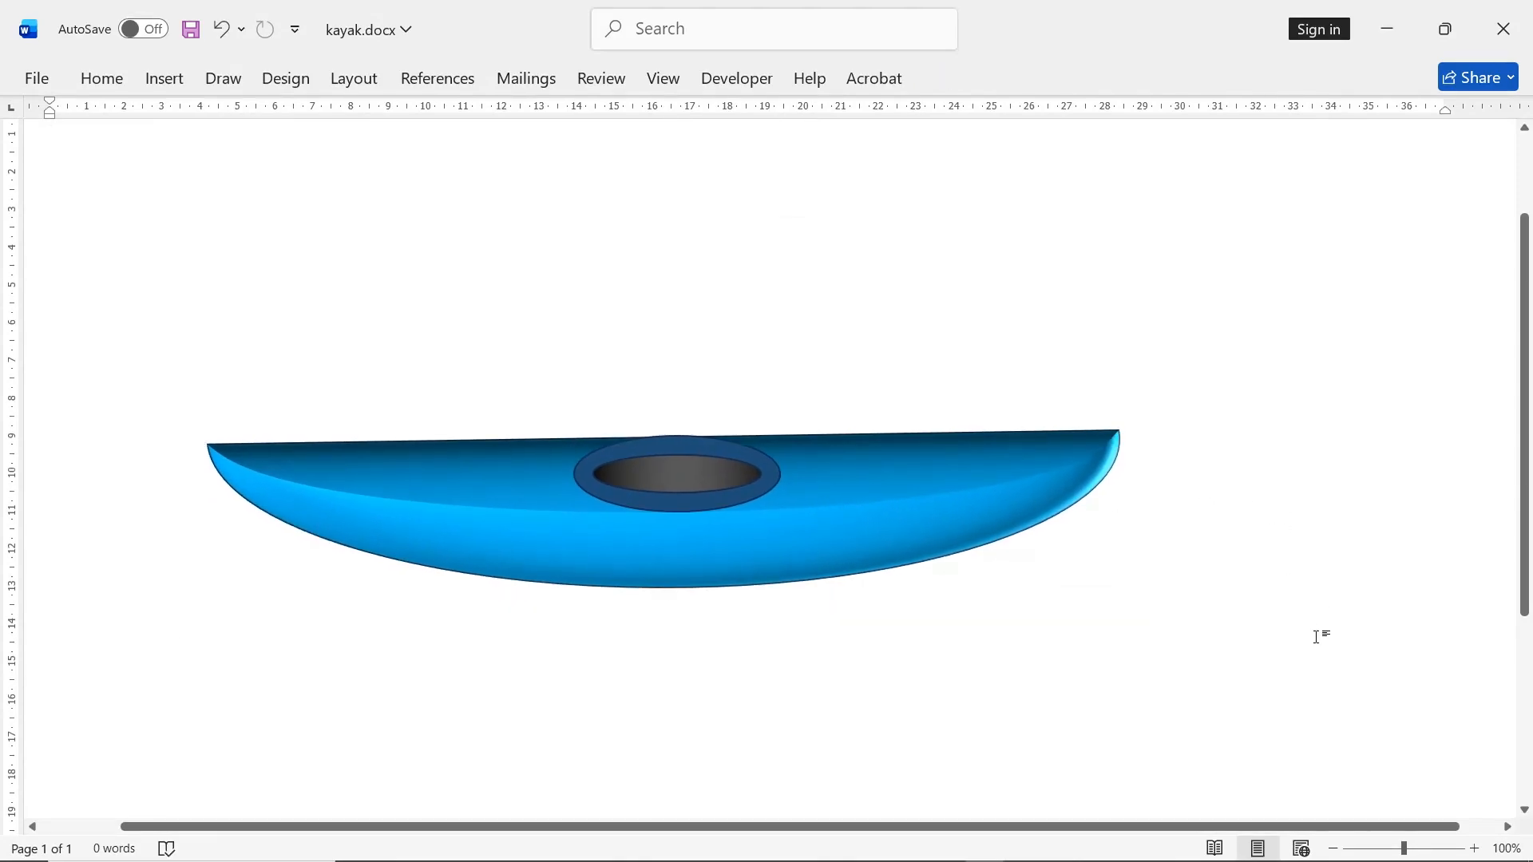